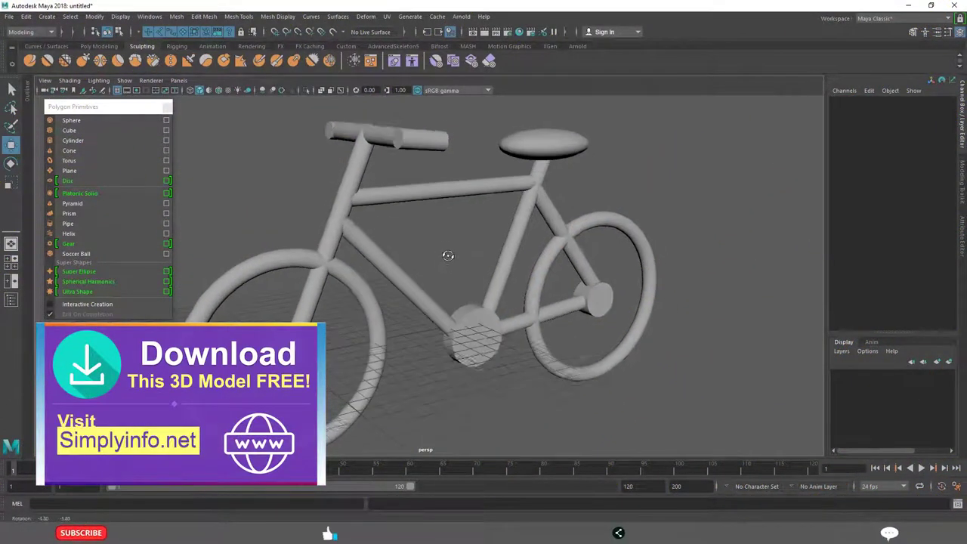
Tumble and pan the viewport to adjust the camera angle.
right_click_drag(446, 252, 470, 242, "alt")
middle_click_drag(470, 242, 433, 249, "alt")
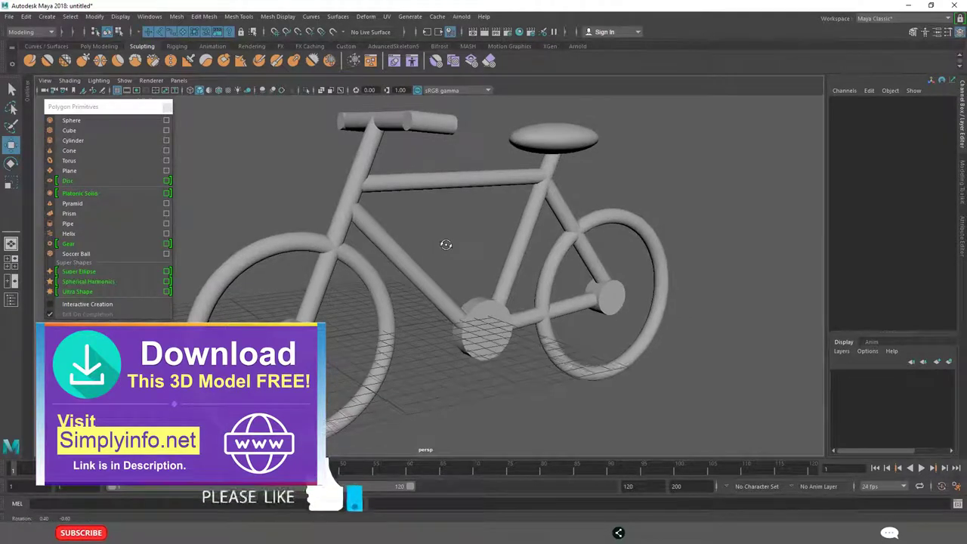
left_click_drag(445, 244, 403, 242, "alt")
middle_click_drag(455, 257, 426, 248, "alt")
left_click_drag(426, 249, 460, 246, "alt")
middle_click_drag(460, 246, 478, 247, "alt")
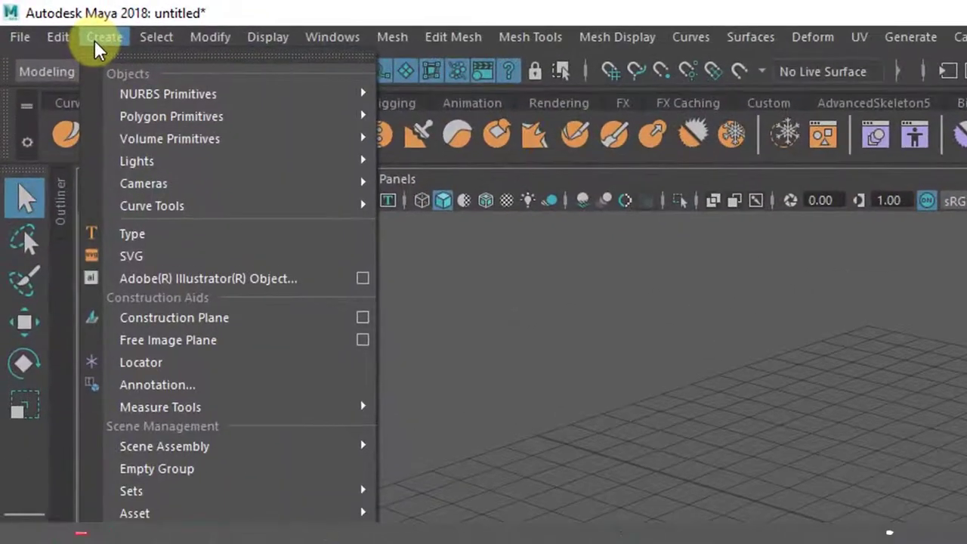
Tear off the Polygon Primitives submenu and place it at the top-left.
mouse_move(169, 120)
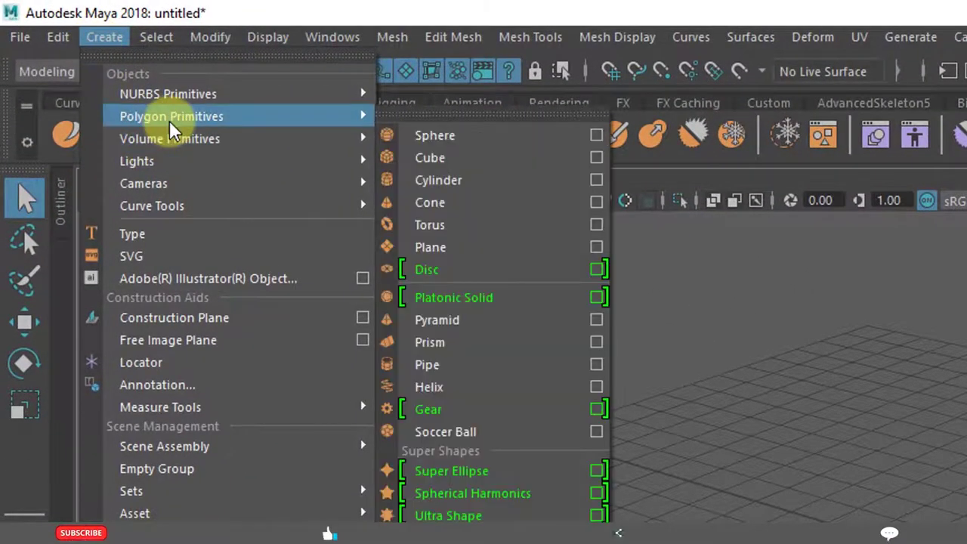
left_click(463, 117)
left_click_drag(476, 92, 135, 164)
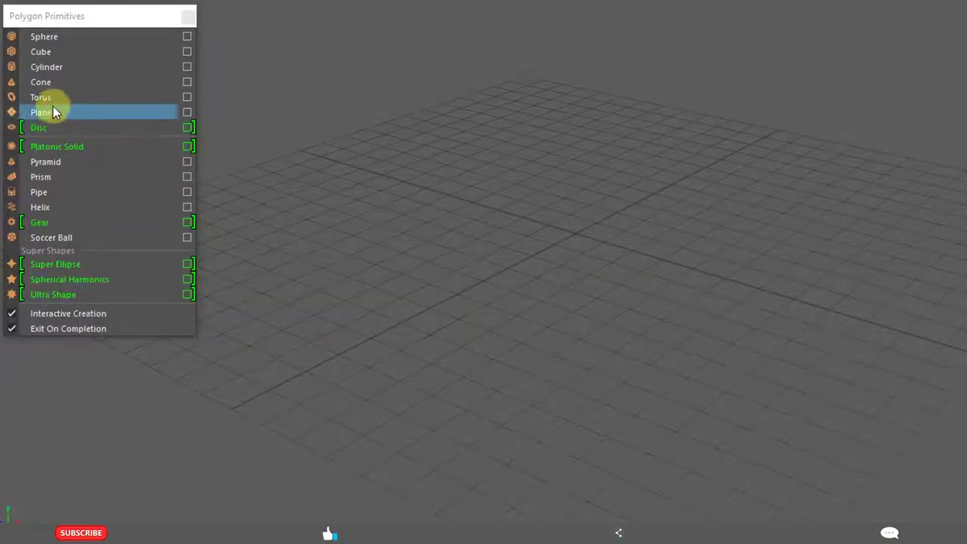
Create a polygon torus at the origin with Interactive Creation turned off.
left_click(52, 314)
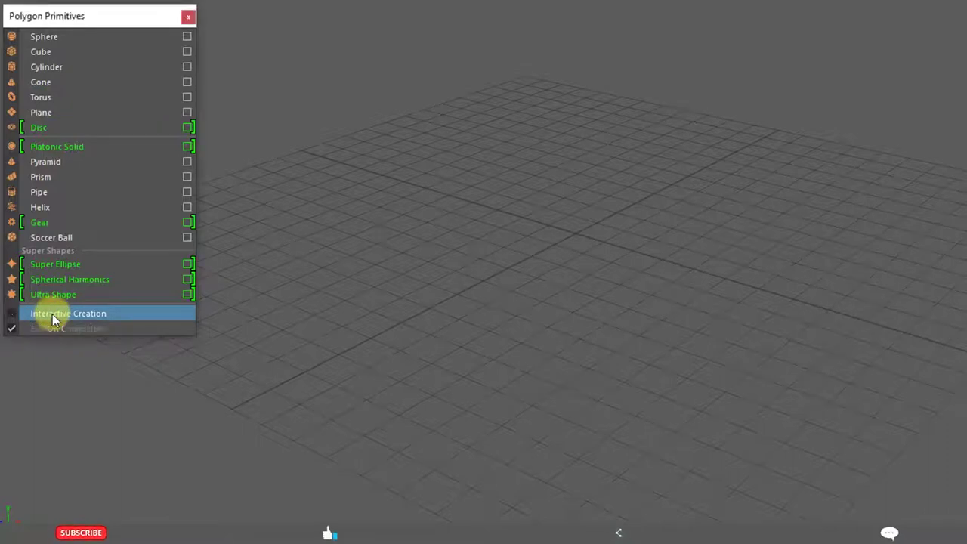
left_click(58, 99)
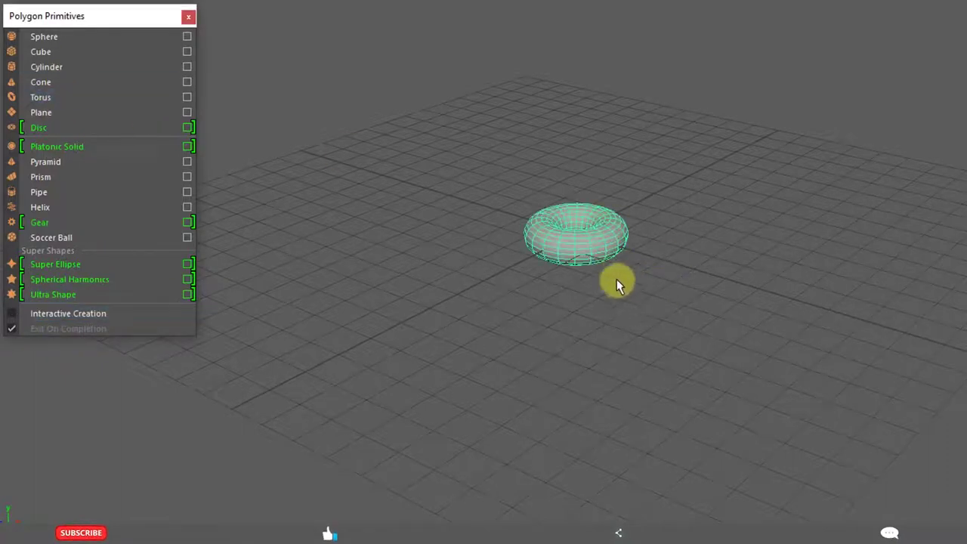
key("e")
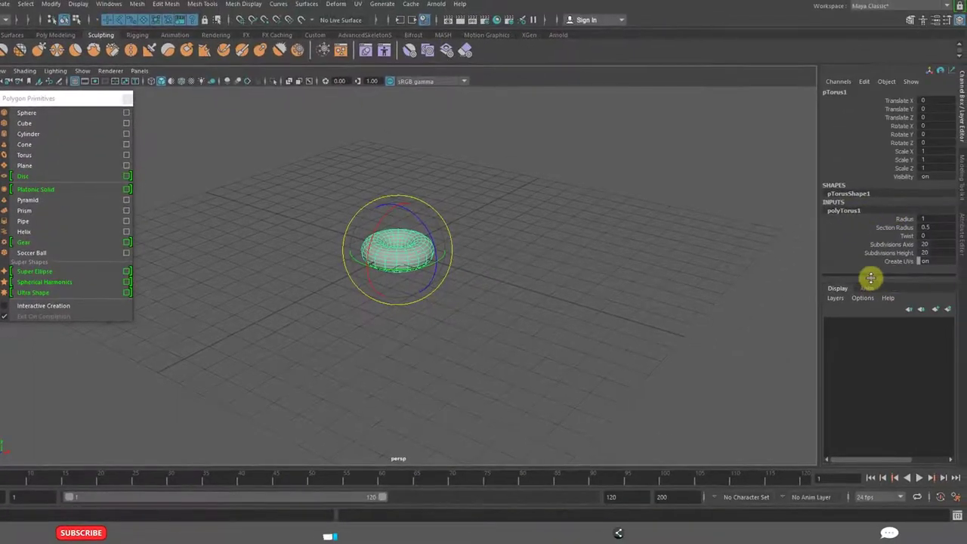
Stand the torus upright by setting Rotate X to 90 in the Channel Box.
left_click_drag(871, 278, 879, 321)
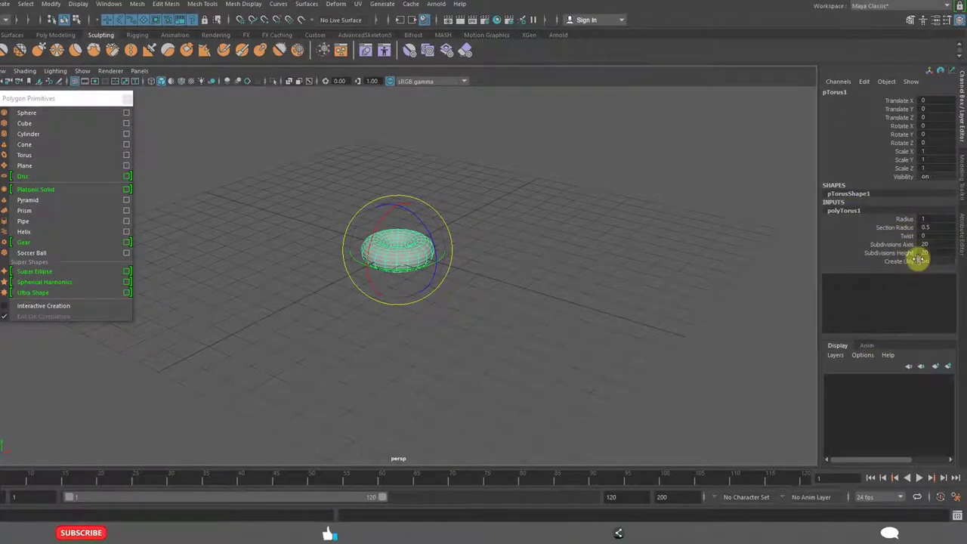
left_click_drag(383, 218, 370, 254)
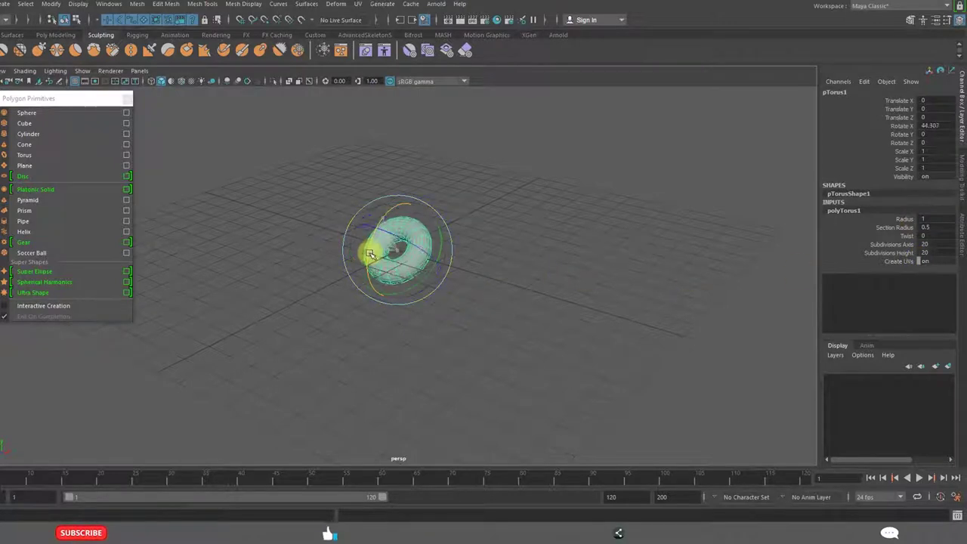
double_click(941, 126)
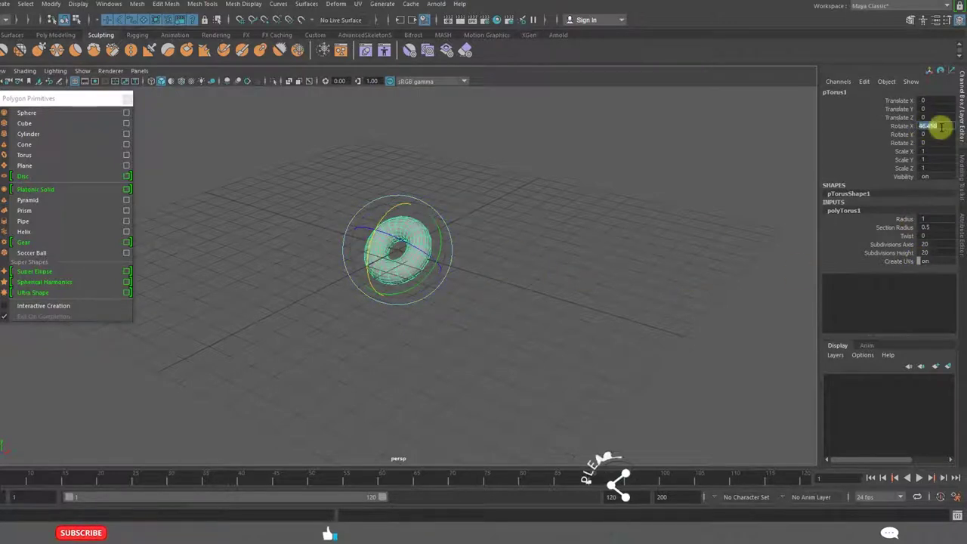
type("90")
key("Return")
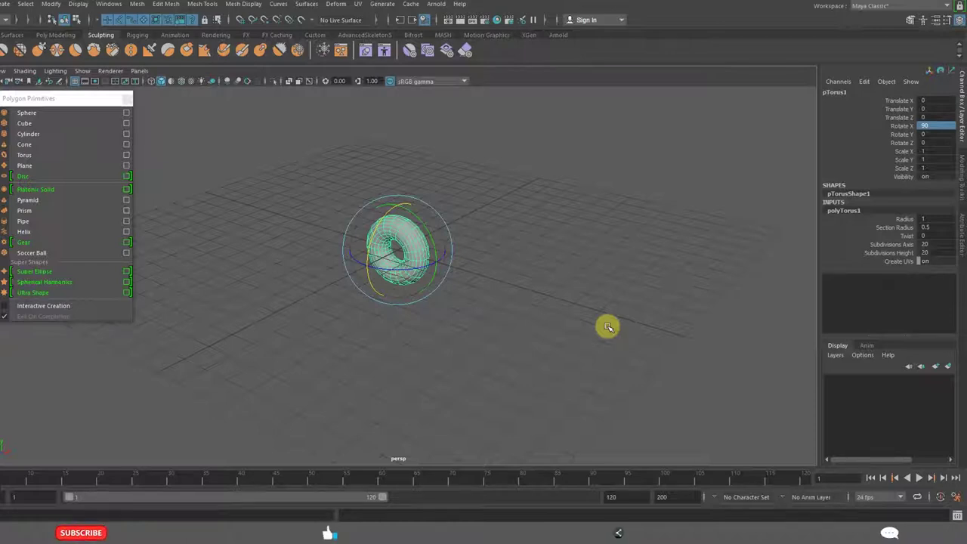
Enlarge the torus Radius to 5.4 and view the ring.
key("r")
left_click(903, 218)
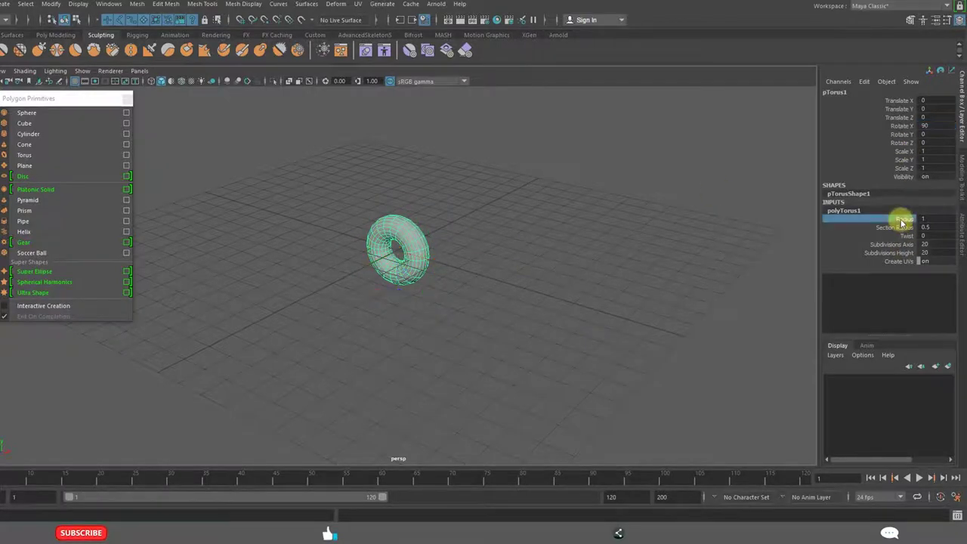
middle_click_drag(499, 290, 524, 283)
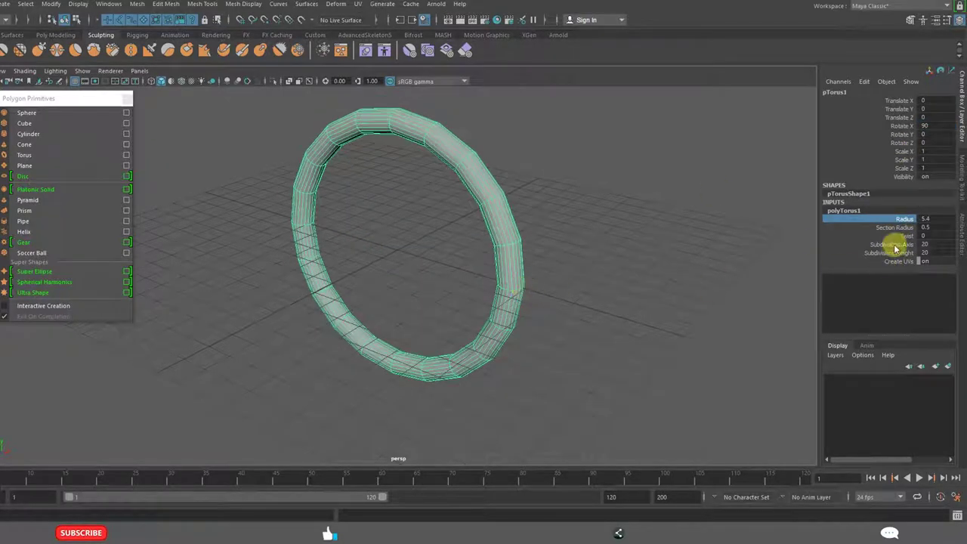
left_click(559, 242)
left_click_drag(420, 257, 483, 260, "alt")
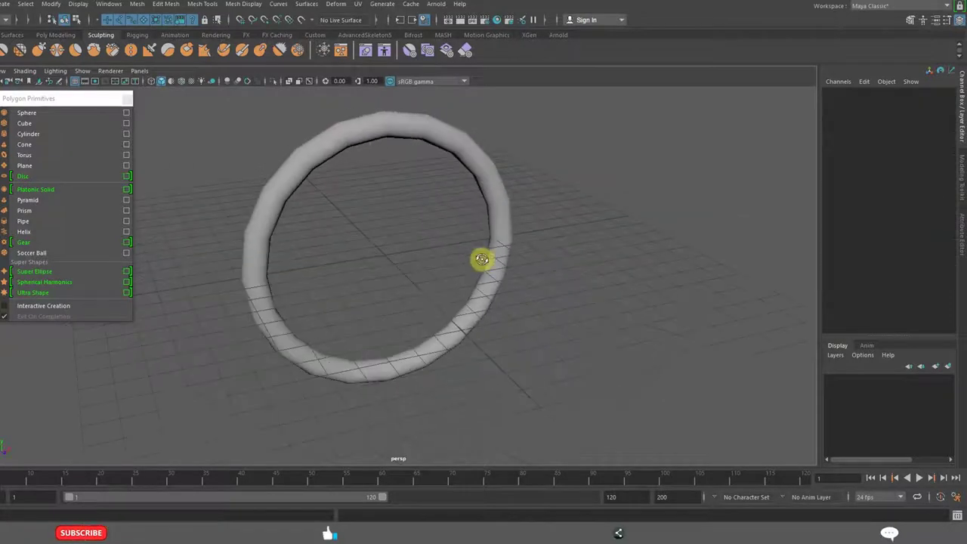
left_click(375, 127)
left_click_drag(533, 276, 606, 307, "alt")
Raise both torus subdivision counts to 22, then Subdivisions Axis to 50.
left_click(844, 211)
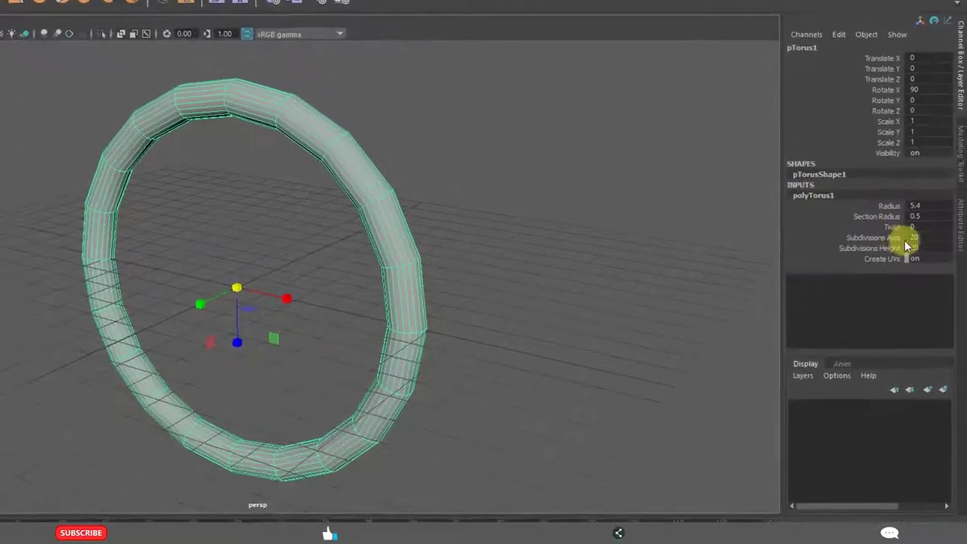
left_click_drag(904, 242, 903, 251)
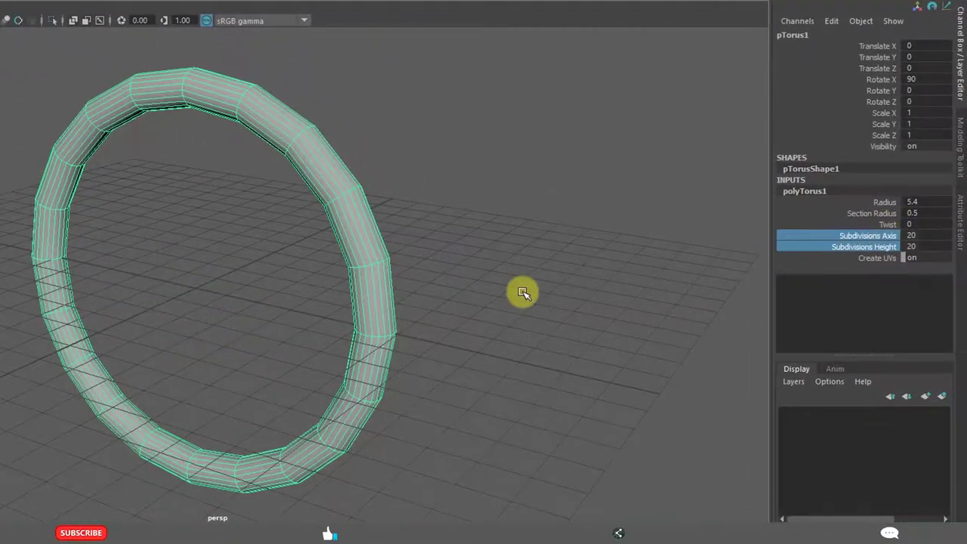
middle_click_drag(523, 293, 536, 287)
left_click(822, 234)
middle_click_drag(463, 257, 643, 276)
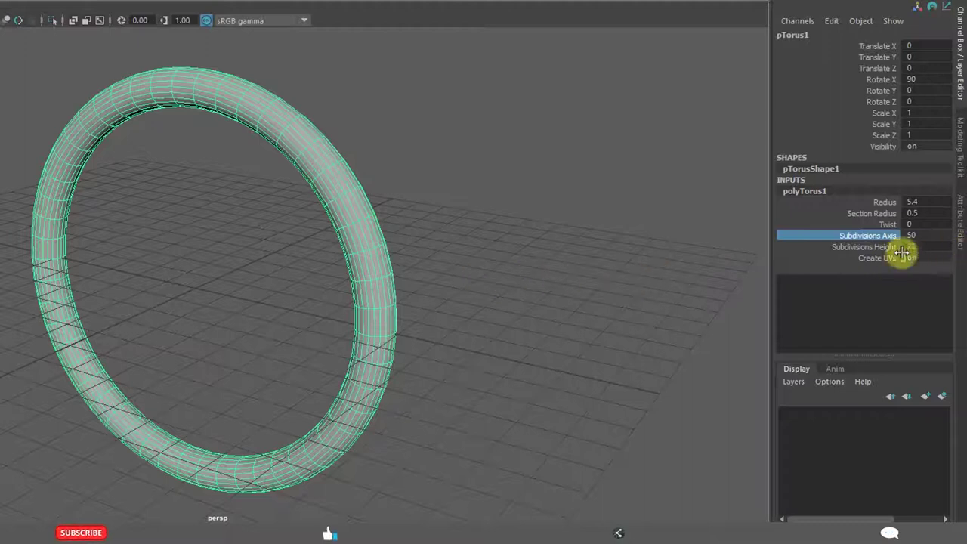
left_click(527, 305)
left_click_drag(527, 305, 486, 281, "alt")
left_click(271, 104)
left_click_drag(533, 253, 482, 263, "alt")
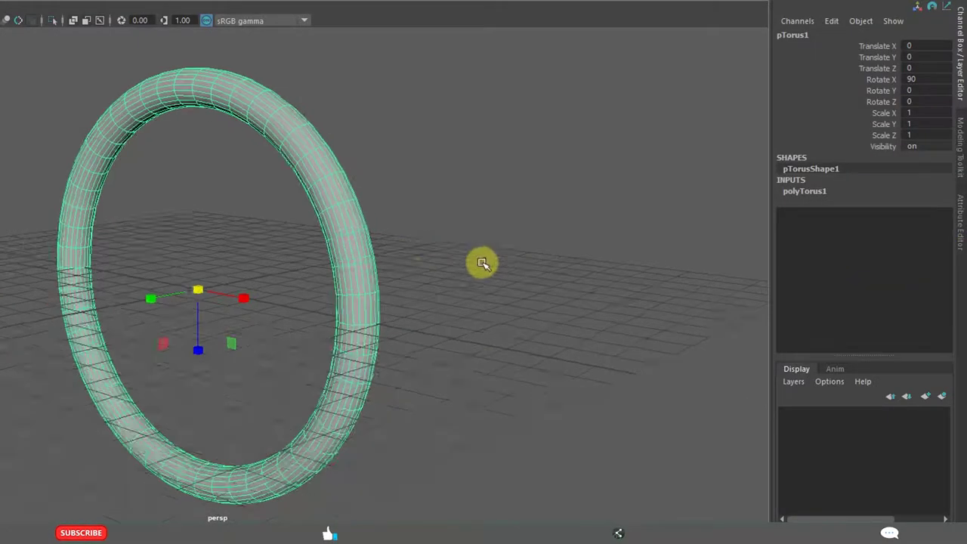
Re-enter the Subdivisions Axis value and inspect the ring's smoothness up close.
left_click(802, 192)
double_click(929, 235)
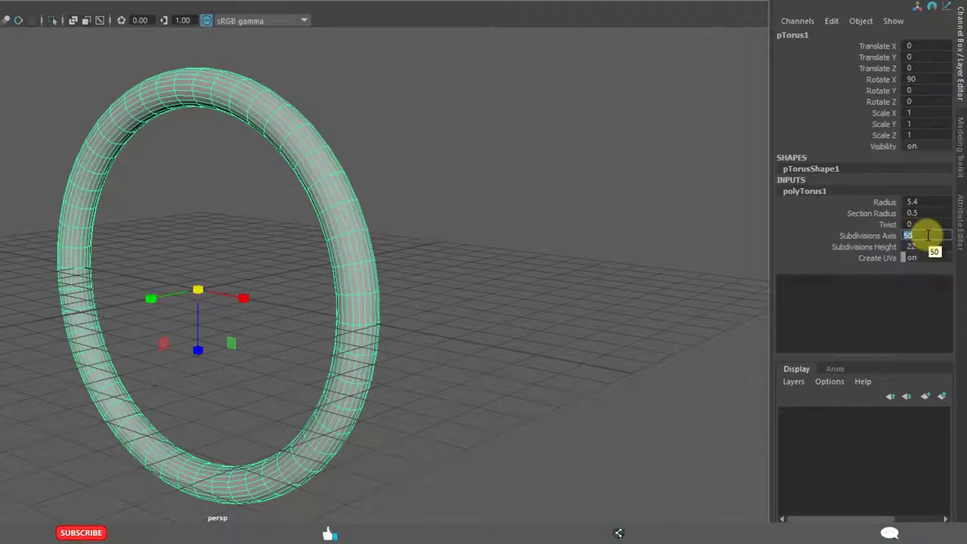
left_click(521, 204)
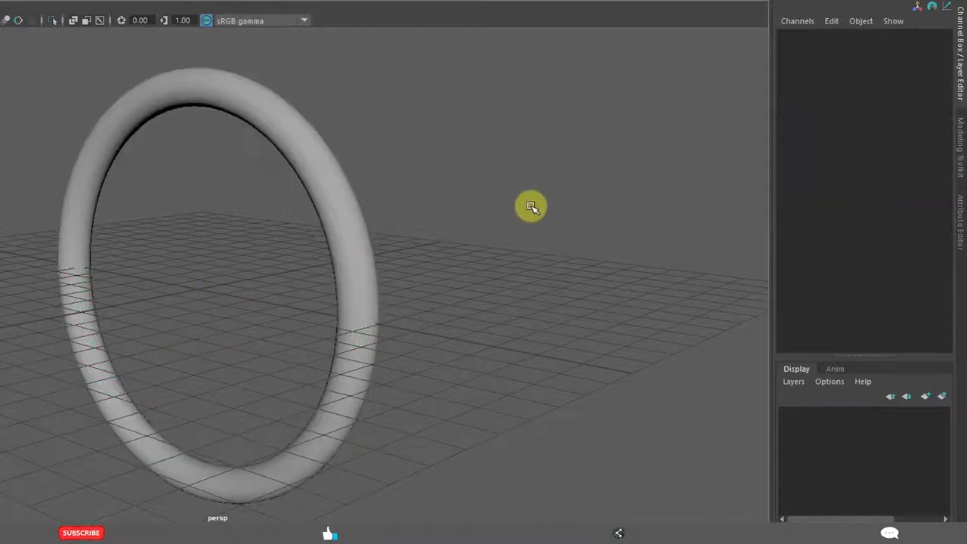
left_click(339, 184)
left_click_drag(477, 319, 442, 380, "alt")
scroll(443, 380, "up", 5)
left_click_drag(529, 327, 378, 291, "alt")
scroll(423, 265, "up", 3)
left_click(478, 235)
left_click_drag(478, 235, 372, 205, "alt")
left_click(372, 205)
left_click_drag(594, 244, 484, 249, "alt")
Set Subdivisions Axis to 75 and lower Subdivisions Height to 20.
left_click(800, 191)
double_click(923, 235)
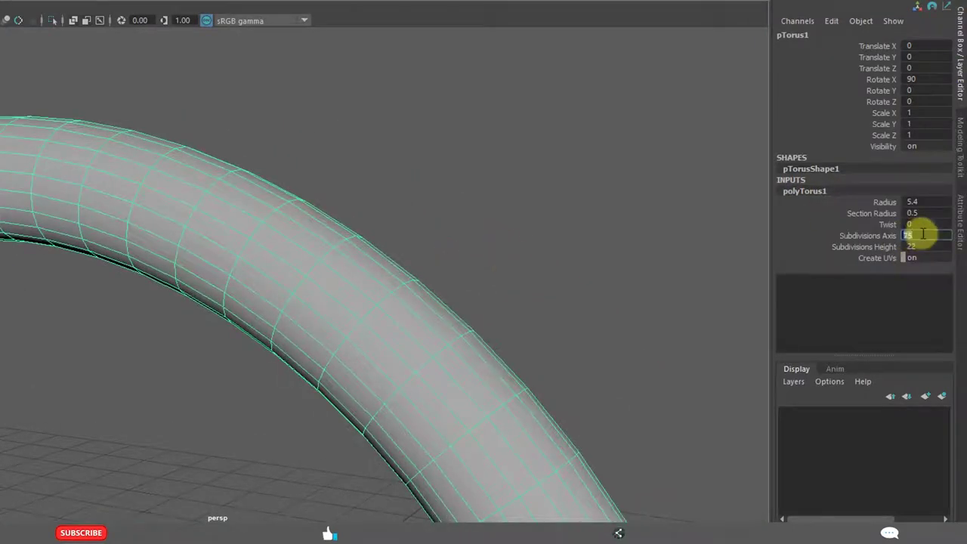
left_click(513, 244)
left_click(416, 324)
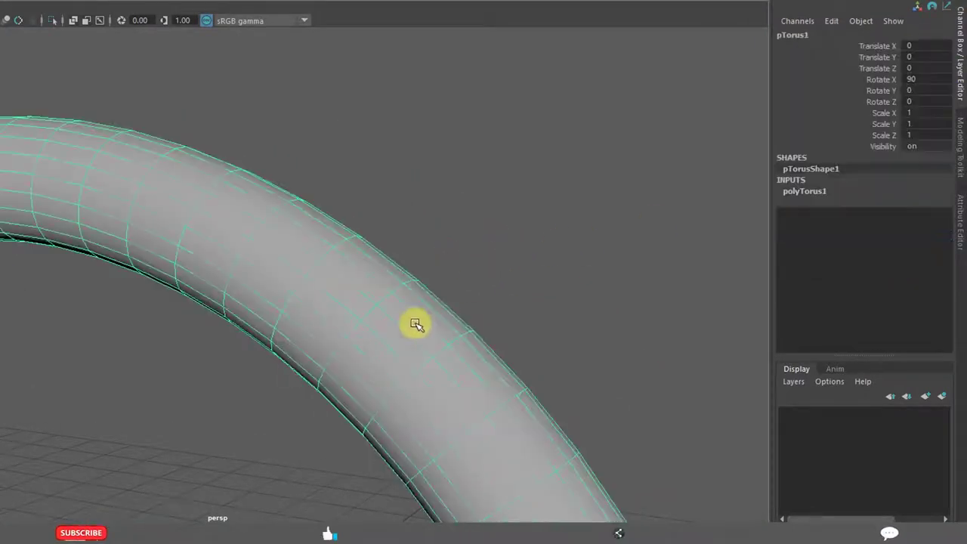
left_click(814, 193)
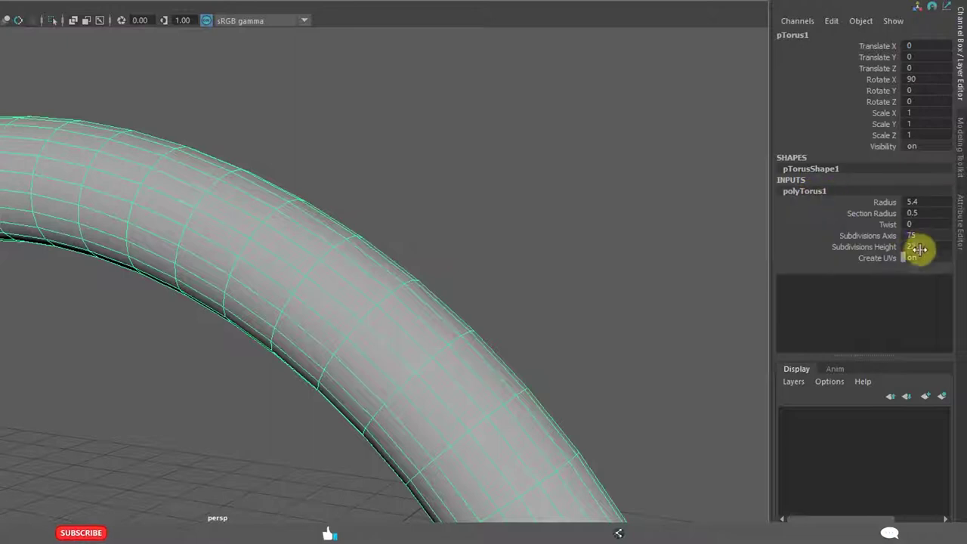
left_click(863, 246)
mouse_move(471, 274)
middle_mouse_down()
mouse_move(366, 269)
mouse_move(496, 267)
mouse_move(465, 272)
middle_mouse_up()
Tumble, zoom out and pan the camera so the ring sits left.
left_click(570, 285)
left_click_drag(570, 285, 569, 147, "alt")
scroll(557, 254, "down", 3)
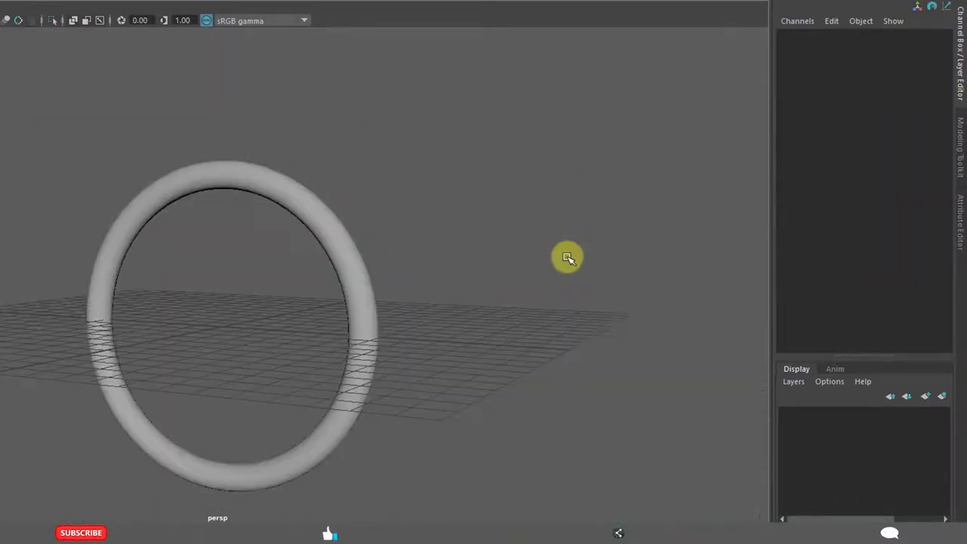
left_click_drag(557, 254, 496, 280, "alt")
right_click_drag(496, 280, 309, 211, "alt")
middle_click_drag(309, 212, 378, 259, "alt")
mouse_move(377, 259)
left_mouse_down("alt")
mouse_move(476, 265)
mouse_move(391, 265)
left_mouse_up("alt")
Select the torus and try the rotate, move and scale tools on it.
right_click_drag(391, 264, 357, 258, "alt")
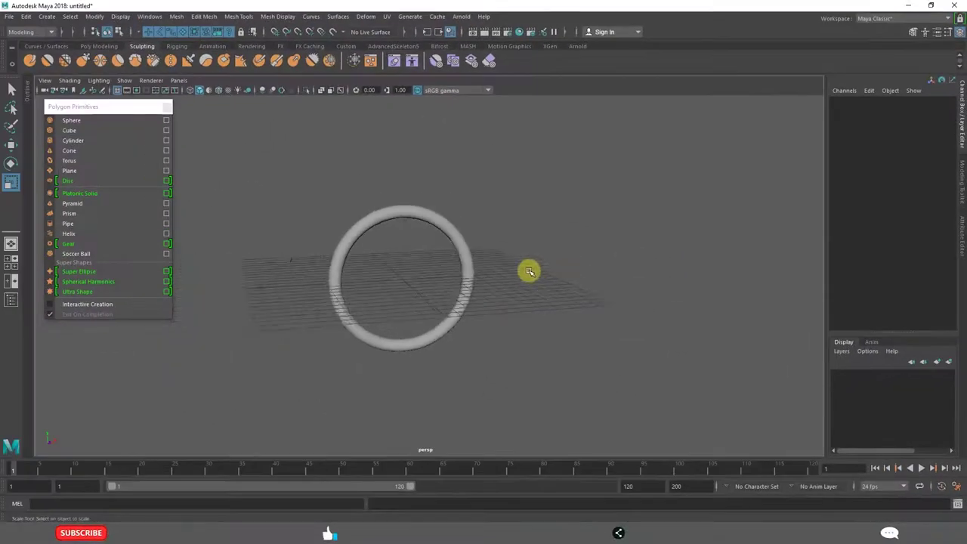
right_click_drag(525, 262, 474, 274, "alt")
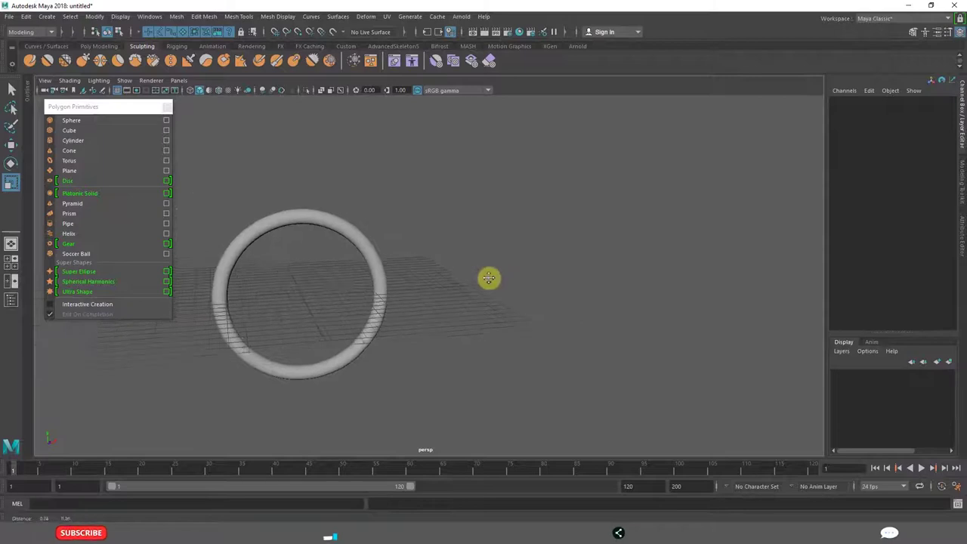
left_click(355, 233)
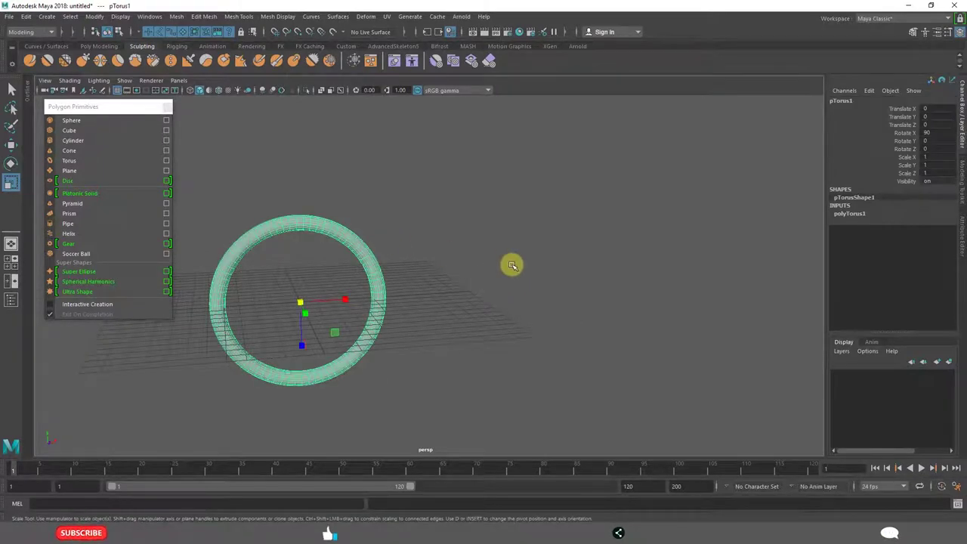
key("e")
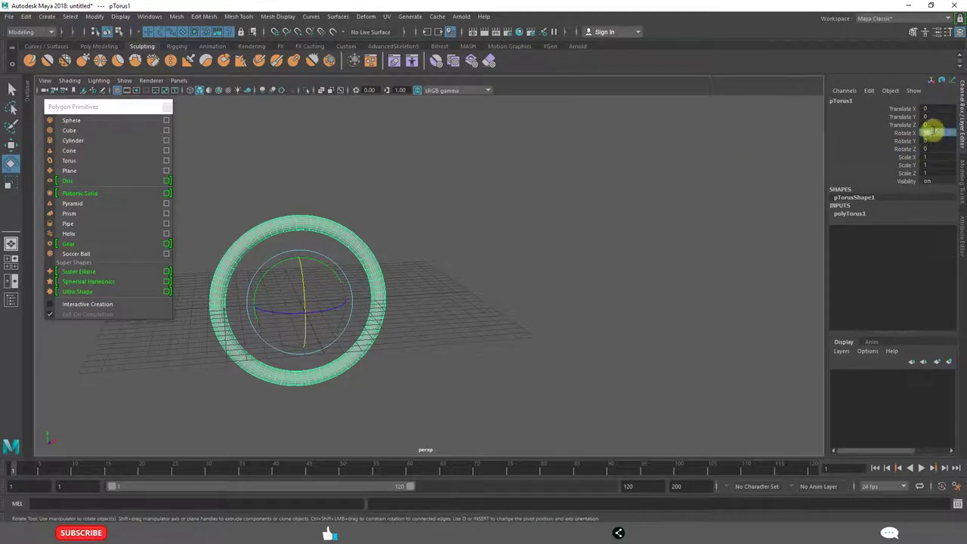
left_click(508, 276)
left_click(328, 298)
key("w")
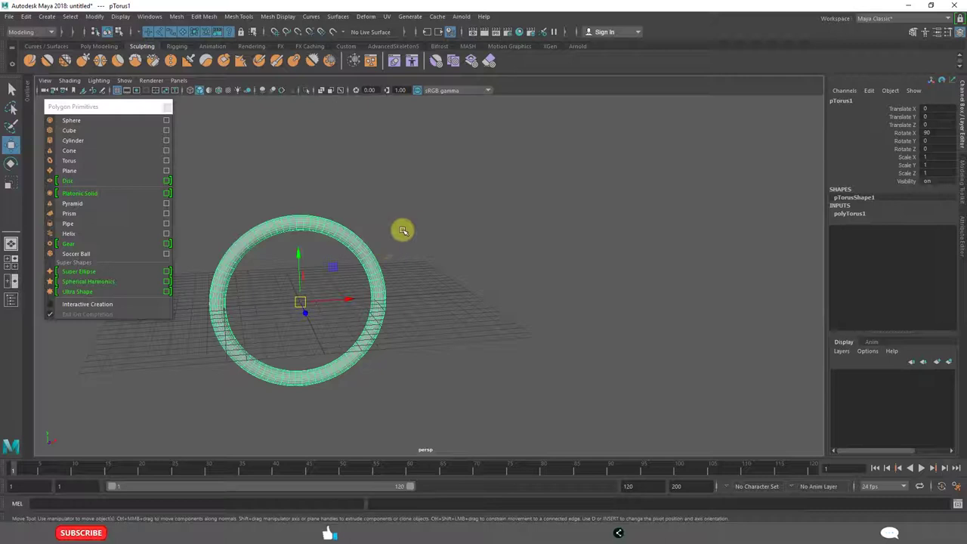
key("r")
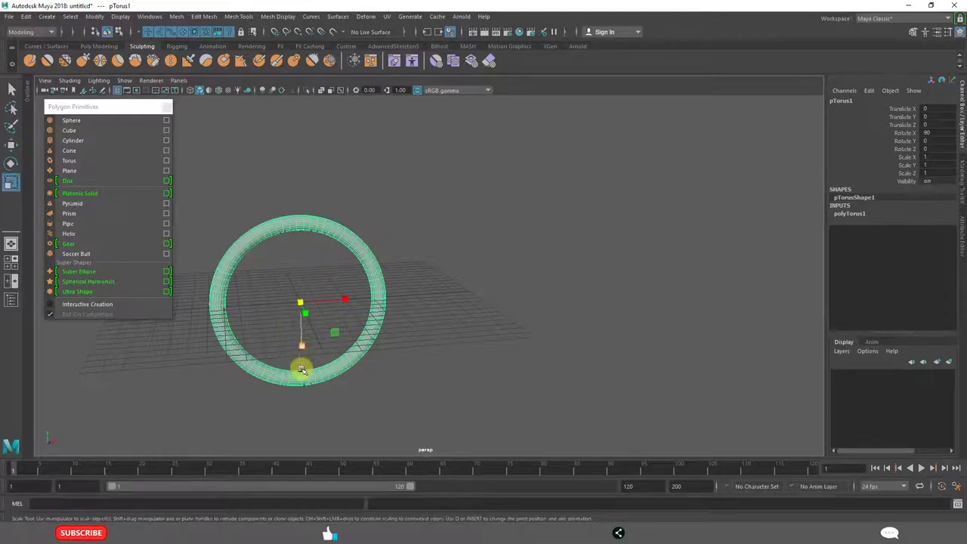
left_click_drag(417, 314, 442, 366, "alt")
left_click(473, 348)
Duplicate the torus and move the copy right to Translate X ≈ 18.96.
key("w")
right_click_drag(443, 366, 421, 352, "alt")
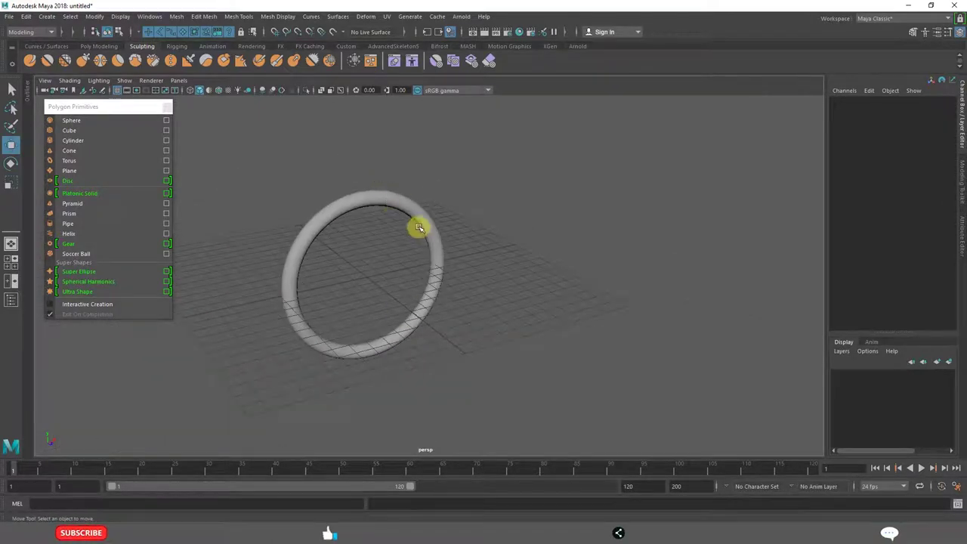
left_click_drag(420, 230, 421, 232)
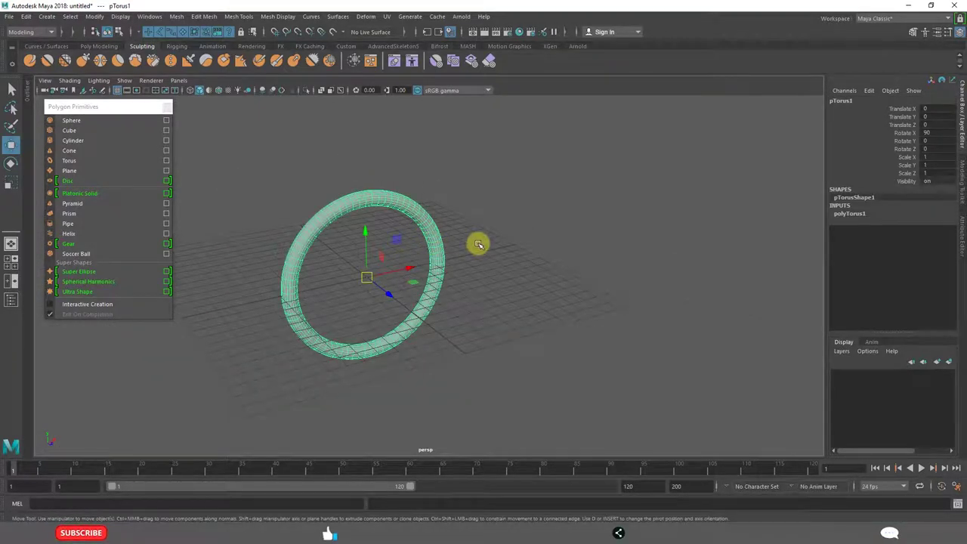
key("ctrl+d")
left_click_drag(408, 269, 622, 244)
left_click_drag(600, 276, 513, 298, "alt")
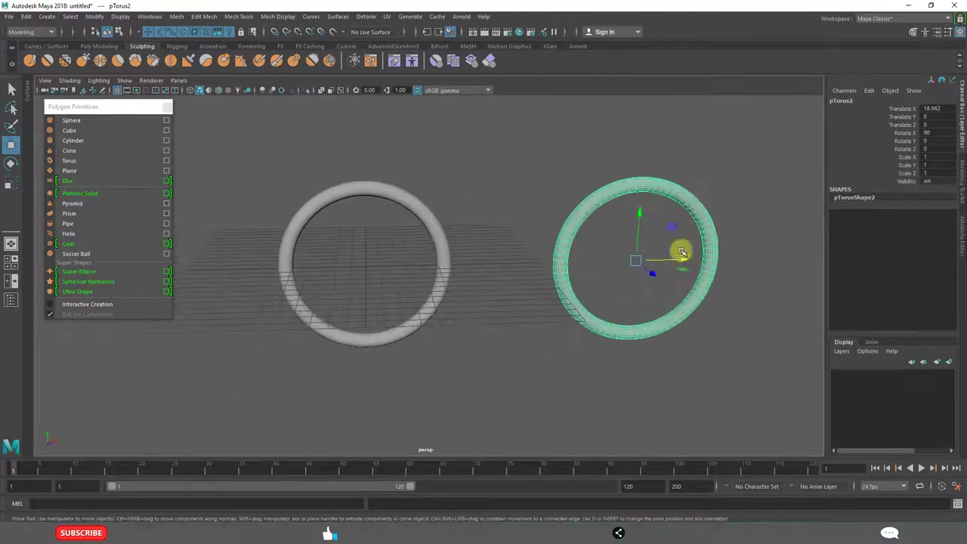
left_click_drag(673, 264, 673, 257)
left_click(591, 361)
left_click_drag(591, 361, 488, 341, "alt")
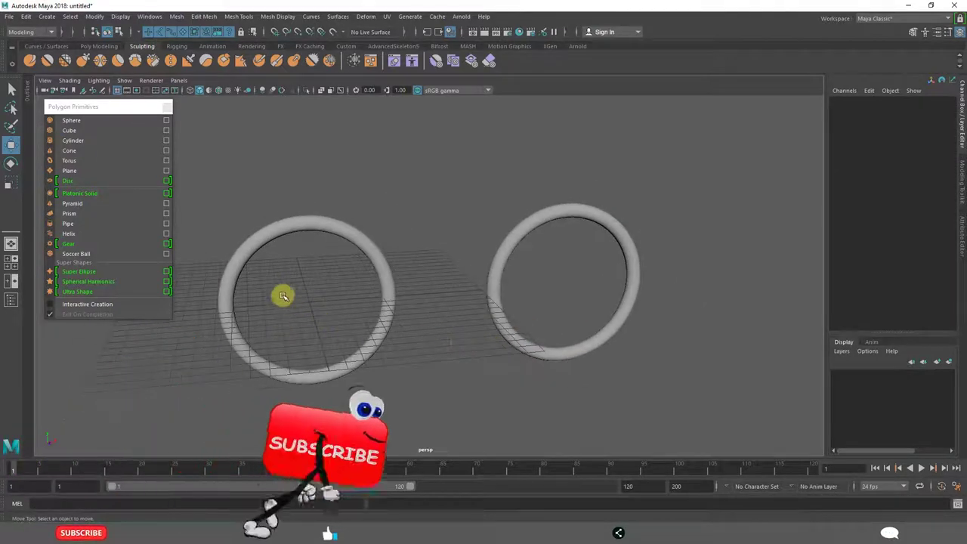
left_click_drag(282, 302, 505, 331, "alt")
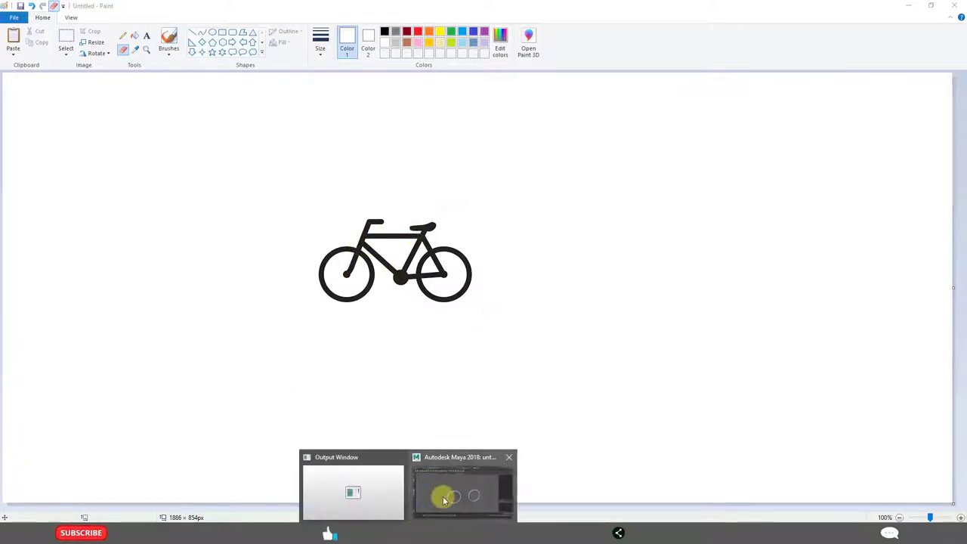
Return from Paint to Maya and orbit closer to both wheel rings.
left_click(445, 491)
left_click_drag(517, 348, 473, 332, "alt")
right_click_drag(473, 332, 442, 353, "alt")
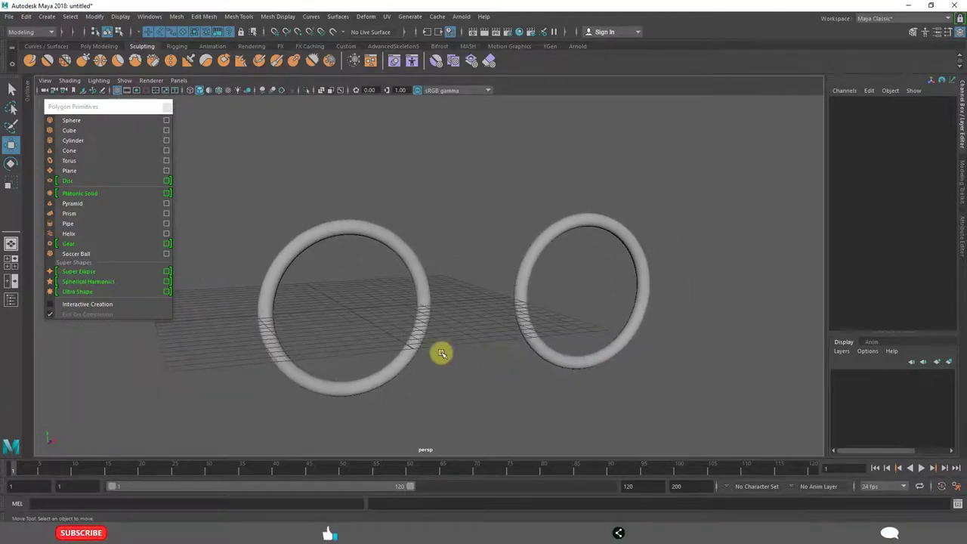
Create a polygon cylinder with more height subdivisions and Height 14.6.
left_click(73, 141)
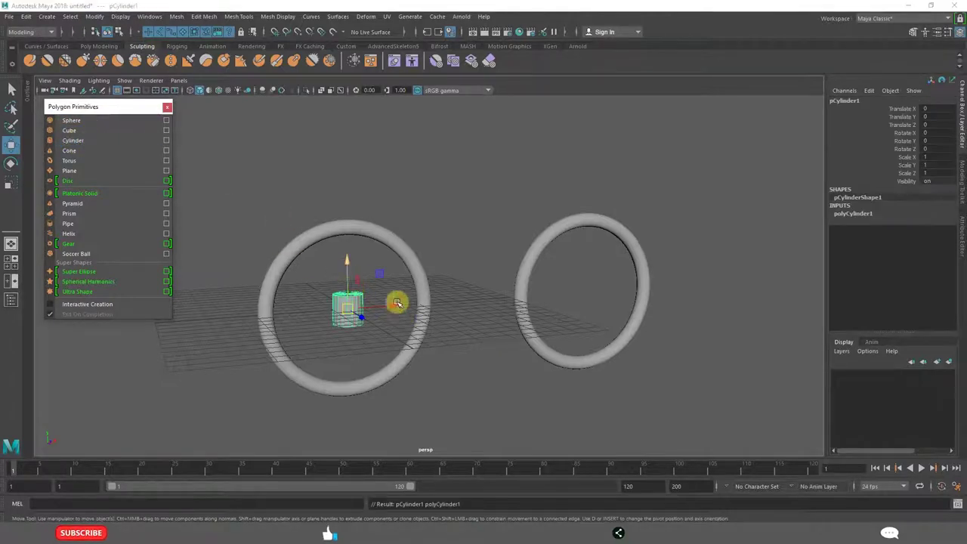
left_click(879, 215)
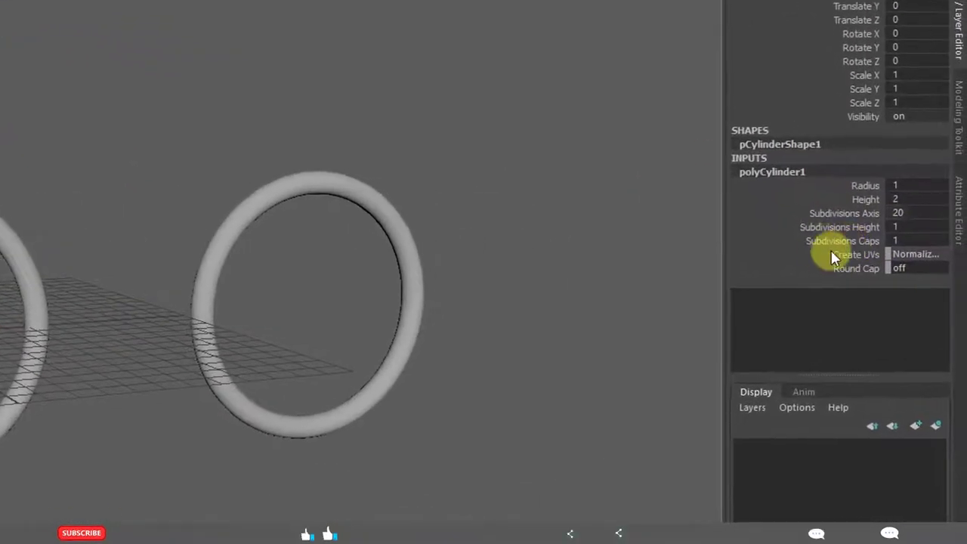
left_click(851, 230)
mouse_move(187, 137)
middle_mouse_down()
mouse_move(352, 136)
mouse_move(180, 135)
middle_mouse_up()
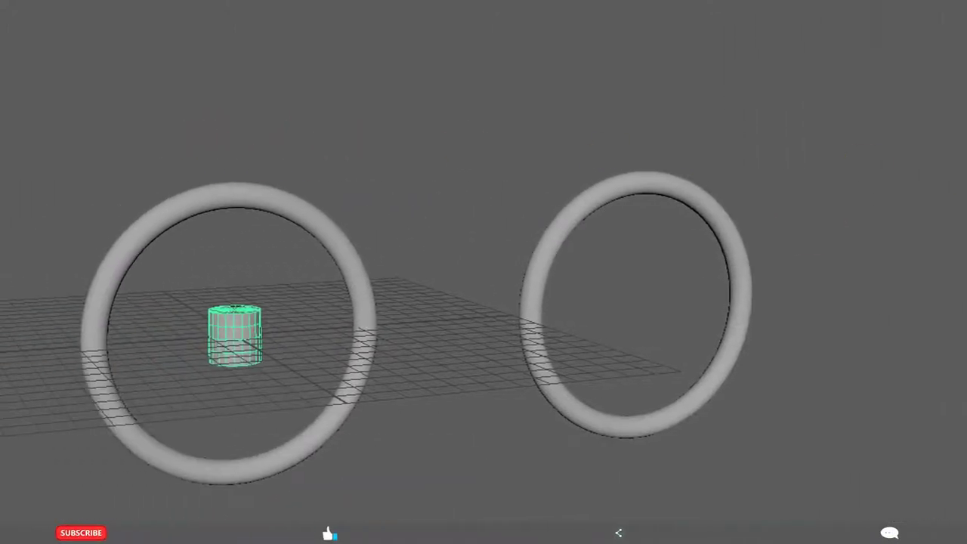
middle_click_drag(651, 161, 613, 141)
Thin the cylinder to Radius 0.7.
left_click(912, 198)
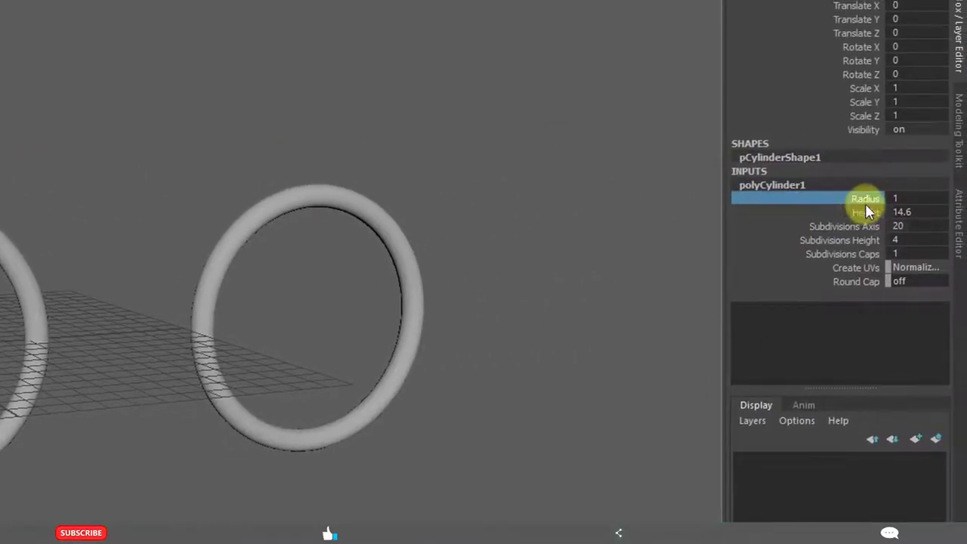
mouse_move(368, 136)
middle_mouse_down()
mouse_move(438, 134)
mouse_move(360, 136)
middle_mouse_up()
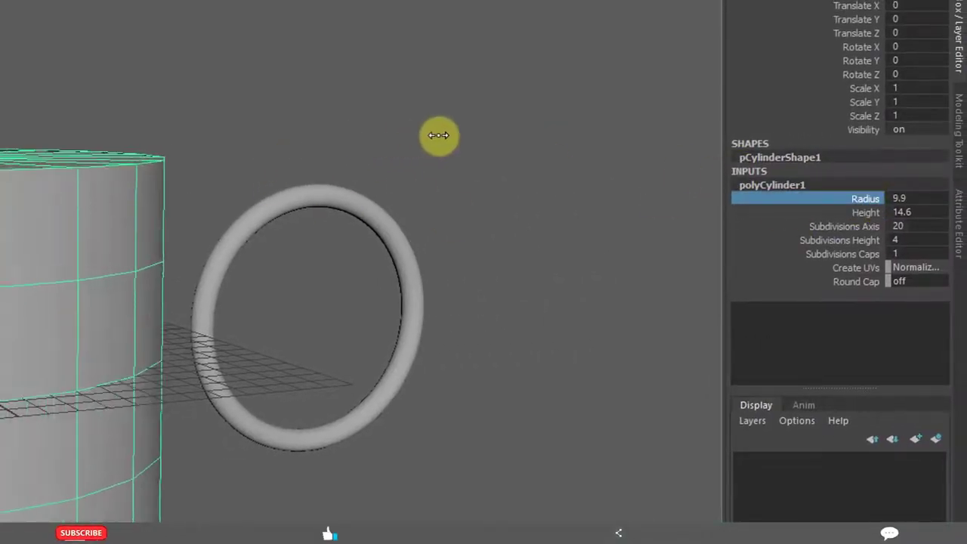
mouse_move(427, 148)
middle_mouse_down()
mouse_move(417, 148)
mouse_move(428, 149)
middle_mouse_up()
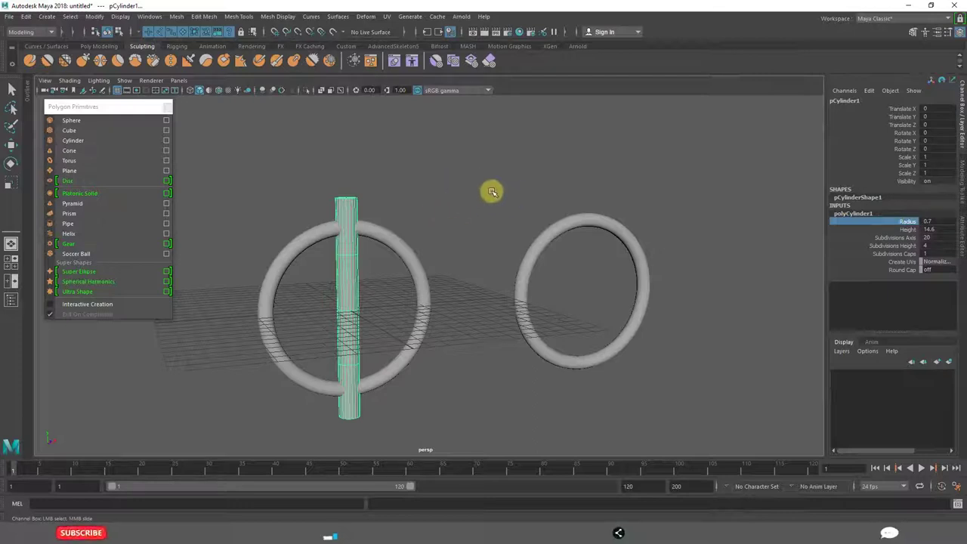
middle_click_drag(472, 198, 471, 204)
left_click(443, 236)
left_click_drag(458, 270, 425, 263, "alt")
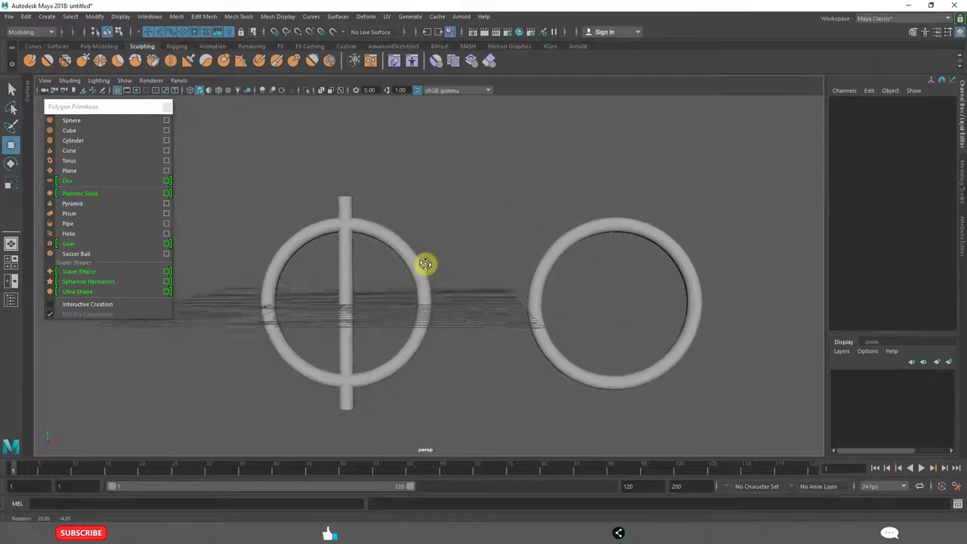
Raise the cylinder to Translate Y 5.648 and tilt it around Z.
left_click(346, 279)
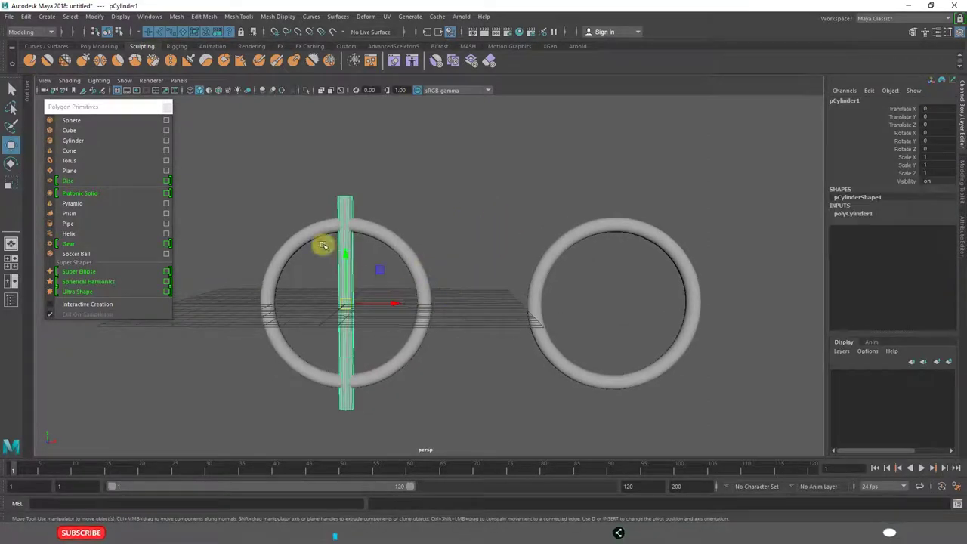
left_click_drag(347, 240, 356, 173)
scroll(443, 237, "down", 3)
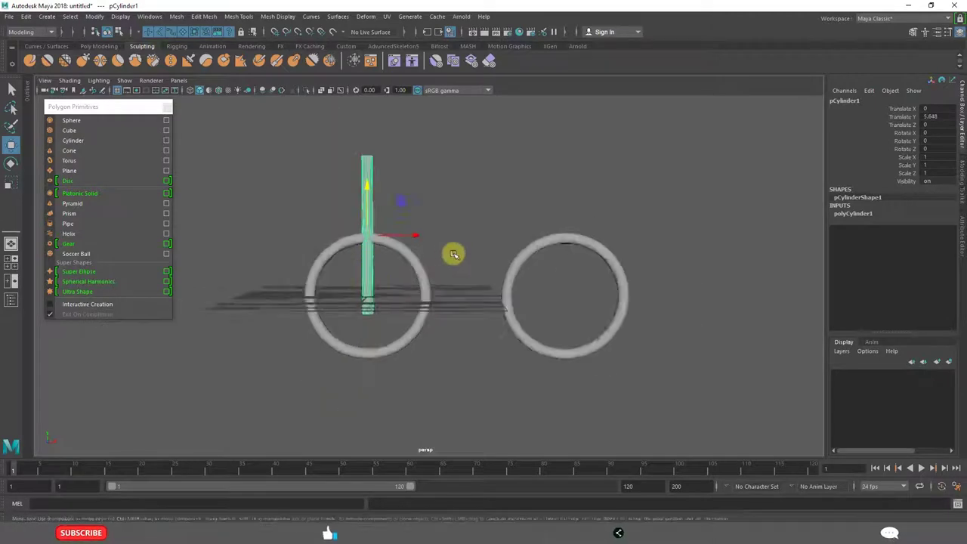
left_click_drag(443, 237, 476, 275, "alt")
key("e")
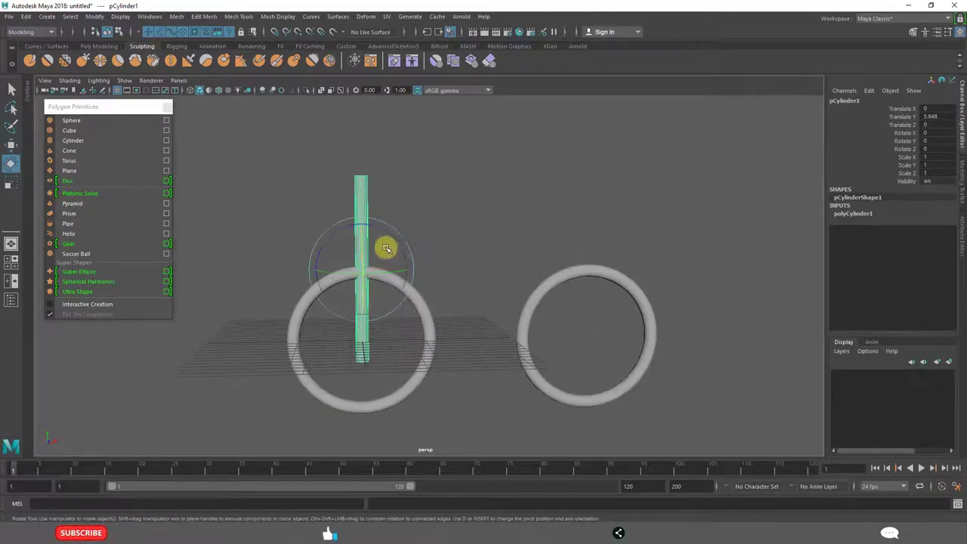
left_click_drag(405, 265, 417, 277, "alt")
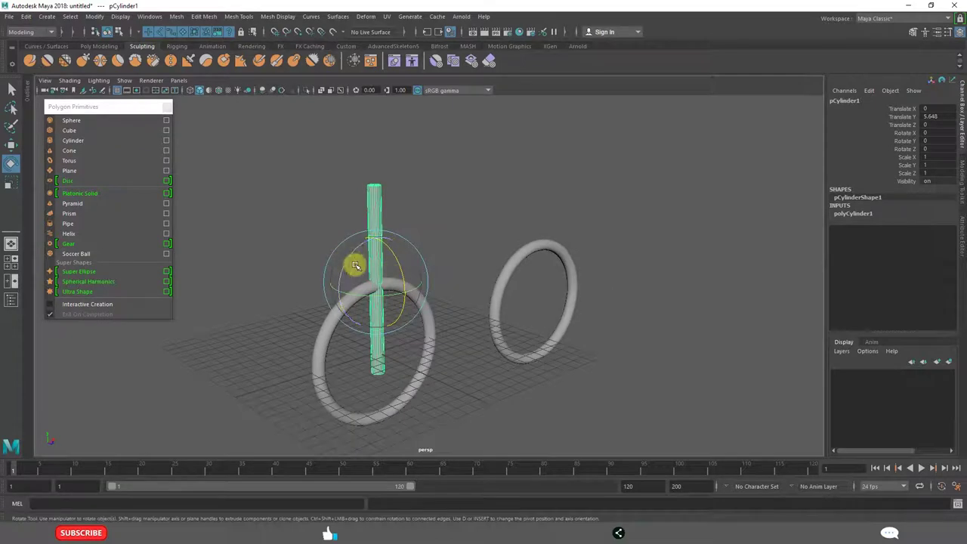
left_click_drag(340, 275, 352, 260)
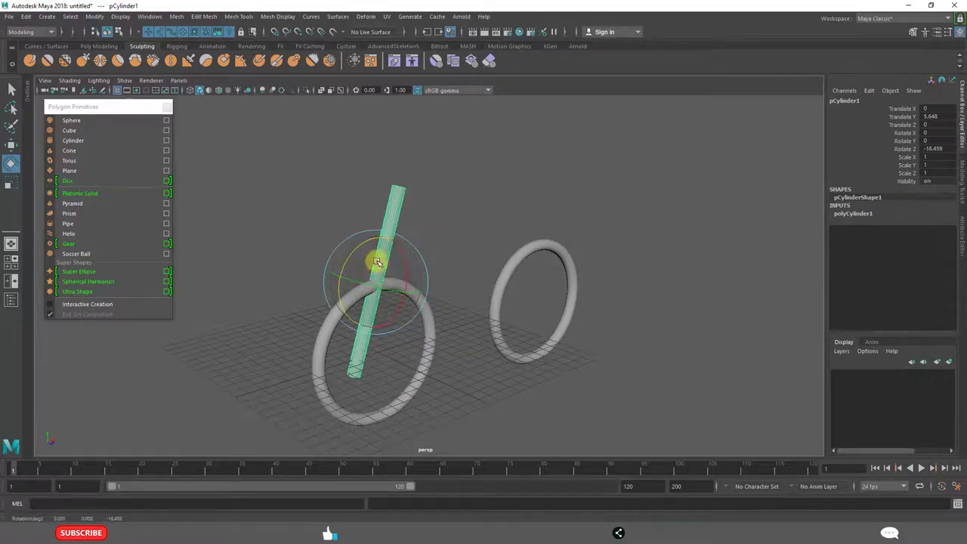
left_click_drag(458, 270, 290, 235, "alt")
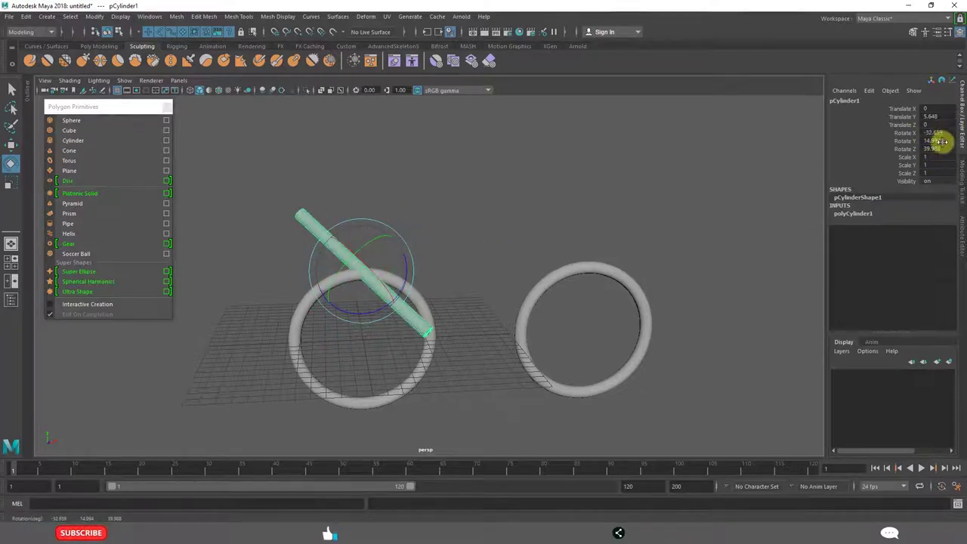
Reset the cylinder's Rotate X, Y and Z values to 0.
left_click_drag(906, 148, 919, 172)
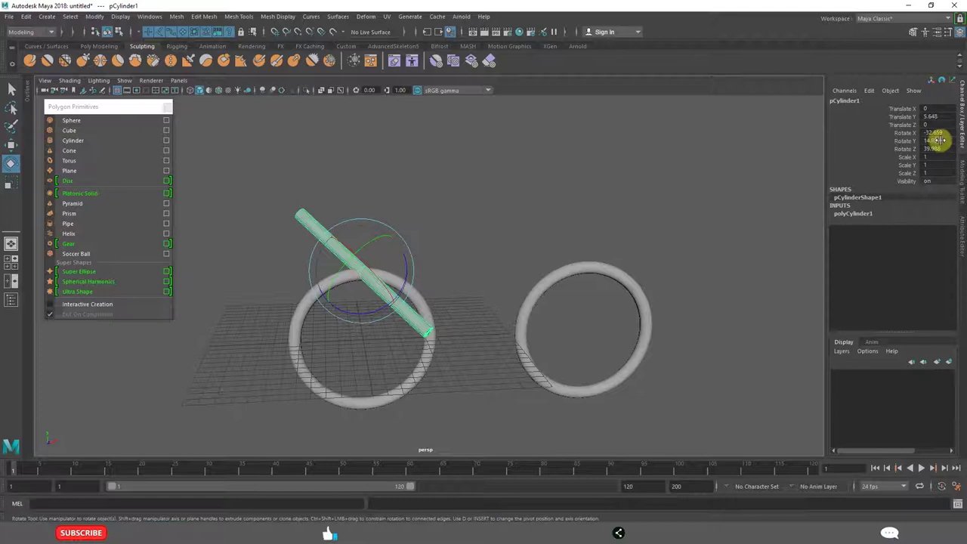
key("Return")
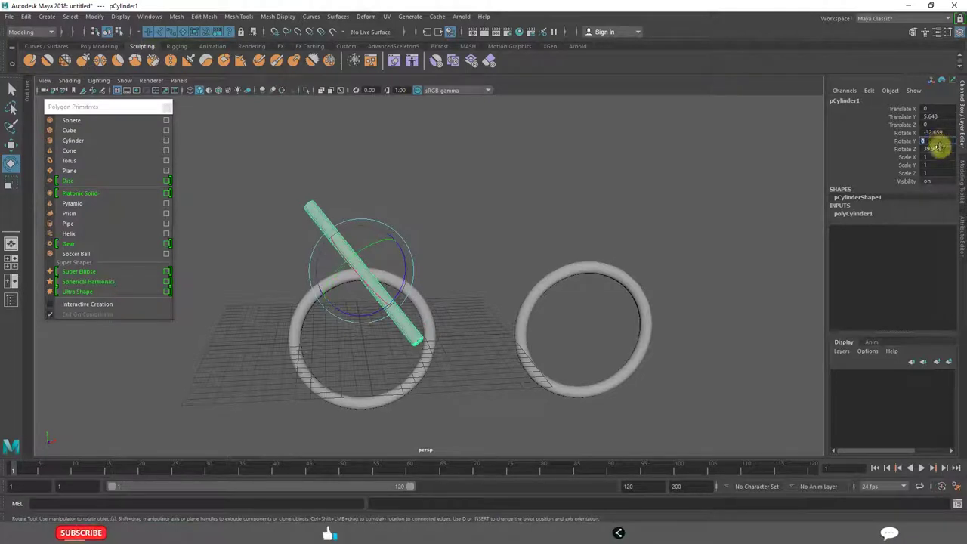
double_click(937, 148)
type("0")
key("Return")
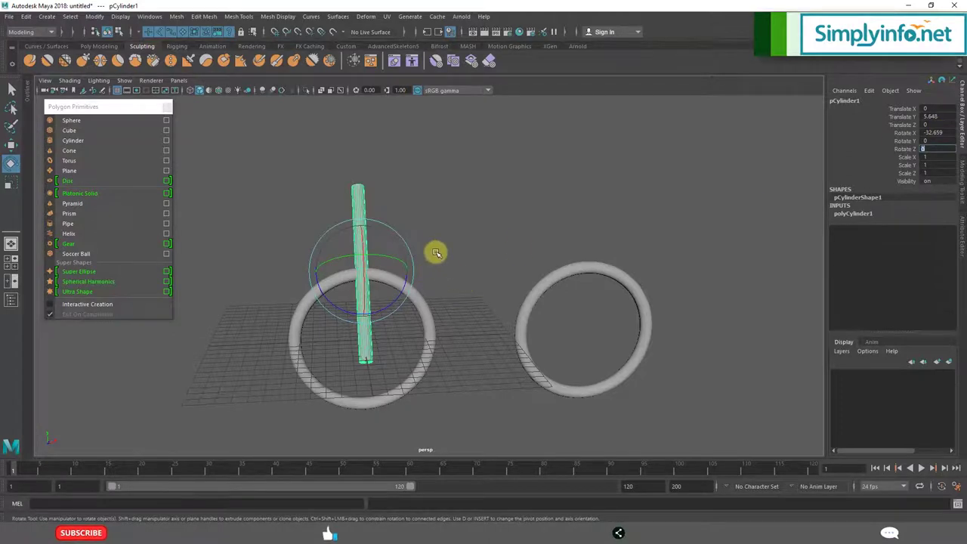
left_click_drag(436, 244, 574, 227, "alt")
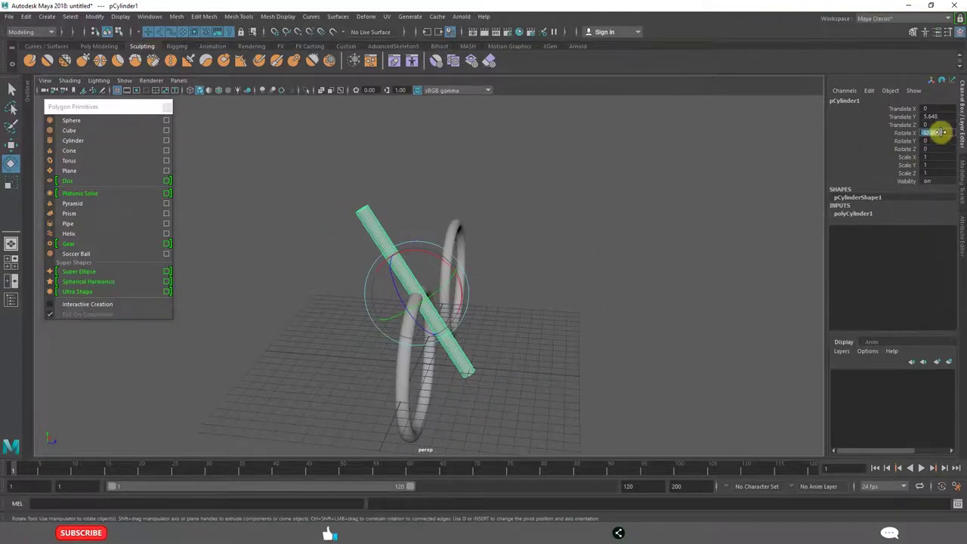
type("0")
key("Return")
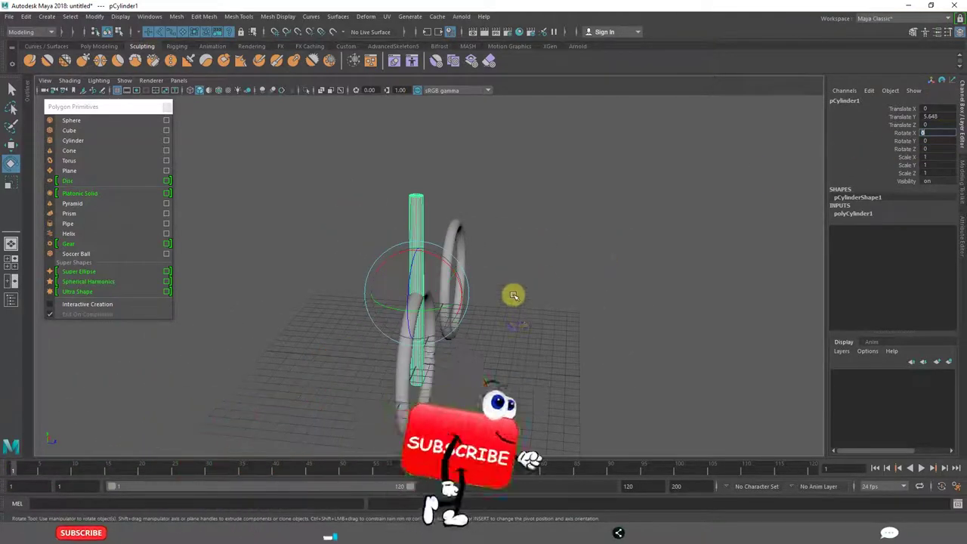
Tilt the cylinder to Rotate Z -23.465 and shift it to Translate X 2.469.
scroll(505, 294, "up", 5)
left_click_drag(337, 307, 577, 277)
scroll(519, 401, "down", 3)
left_click_drag(519, 401, 455, 330, "alt")
scroll(509, 332, "up", 2)
scroll(510, 332, "up", 2)
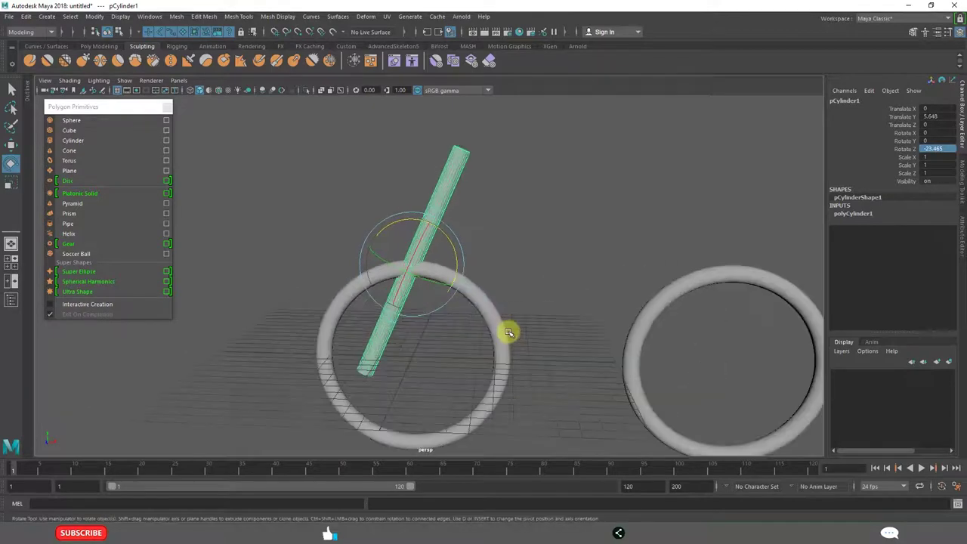
key("w")
left_click_drag(460, 263, 506, 266)
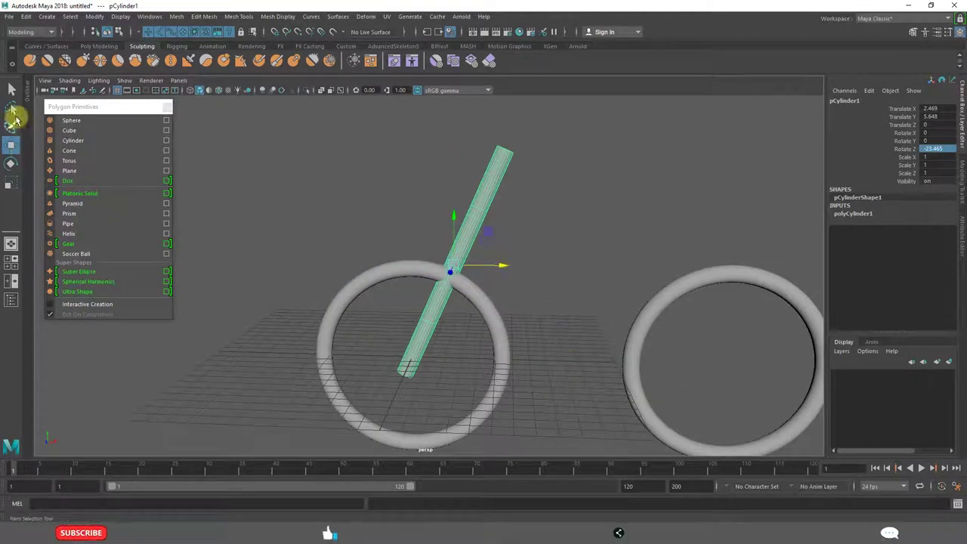
In Tool Settings, set Axis Orientation to Object, then World for the Scale Tool.
double_click(13, 149)
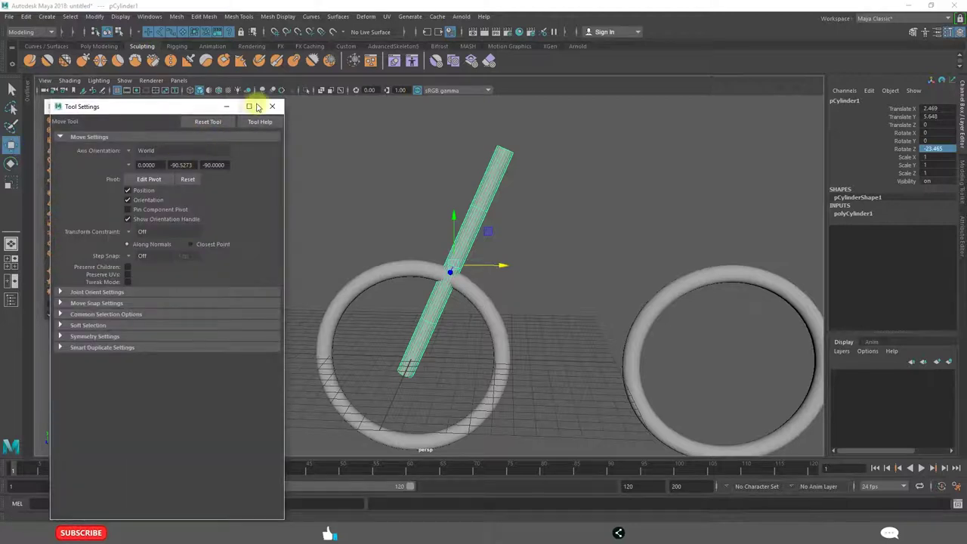
left_click_drag(114, 112, 138, 106)
left_click(159, 149)
left_click(168, 155)
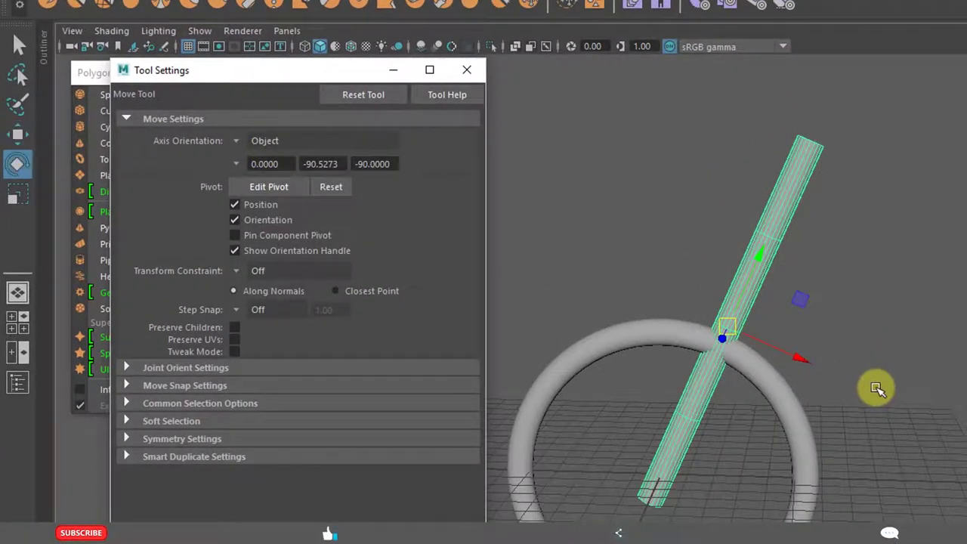
key("e")
key("r")
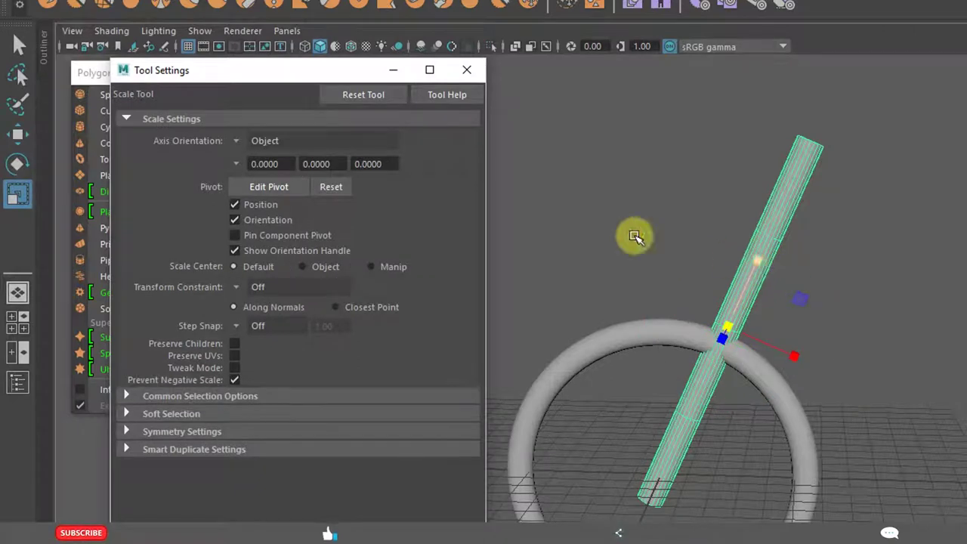
left_click(238, 145)
left_click(266, 164)
Stretch the fork cylinder lengthwise, rescale it on Object axes, then deselect.
left_click(727, 255)
mouse_move(727, 254)
left_mouse_down()
mouse_move(734, 280)
mouse_move(734, 250)
mouse_move(732, 303)
mouse_move(730, 270)
left_mouse_up()
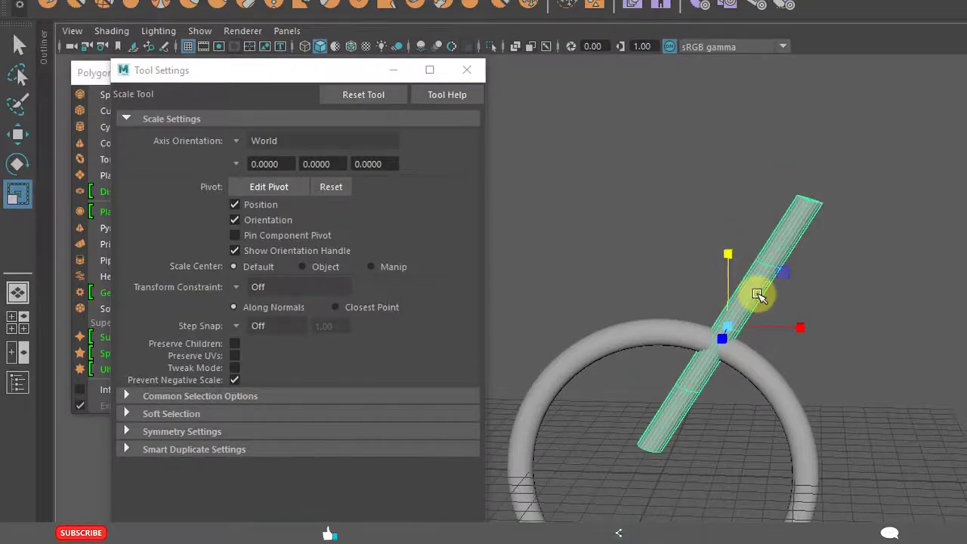
middle_click_drag(788, 302, 875, 345)
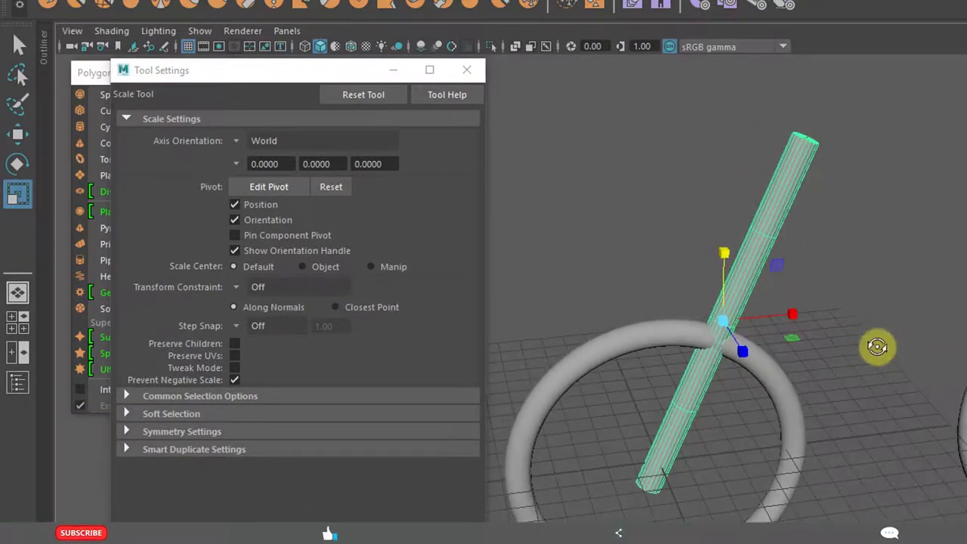
left_click(249, 143)
left_click(273, 149)
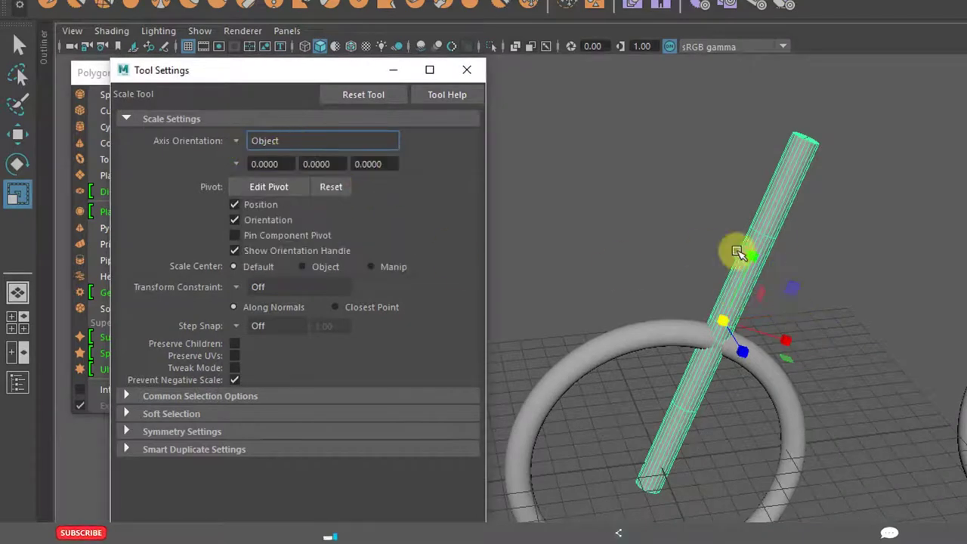
mouse_move(740, 253)
left_mouse_down()
mouse_move(756, 259)
mouse_move(744, 281)
mouse_move(760, 244)
mouse_move(740, 272)
mouse_move(748, 269)
left_mouse_up()
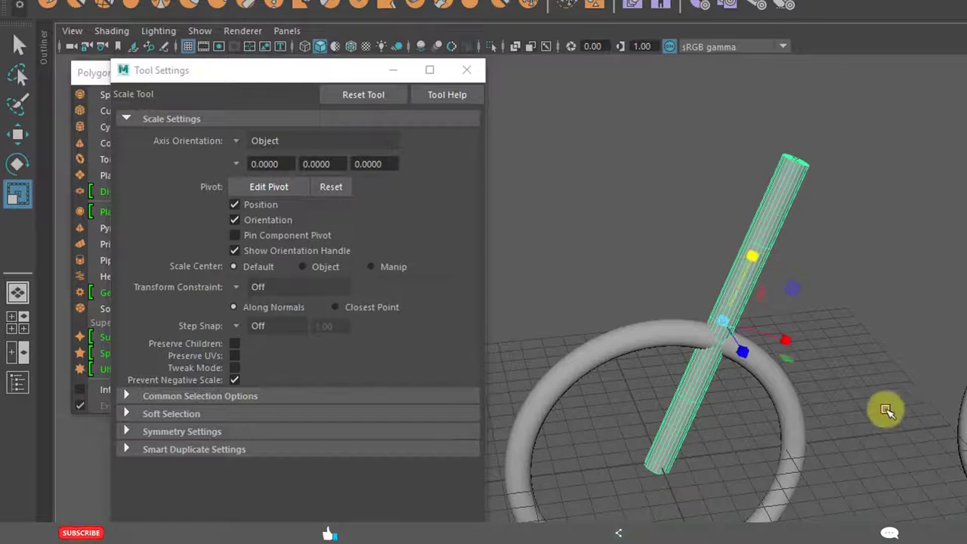
left_click_drag(874, 404, 867, 502, "alt")
left_click(868, 431)
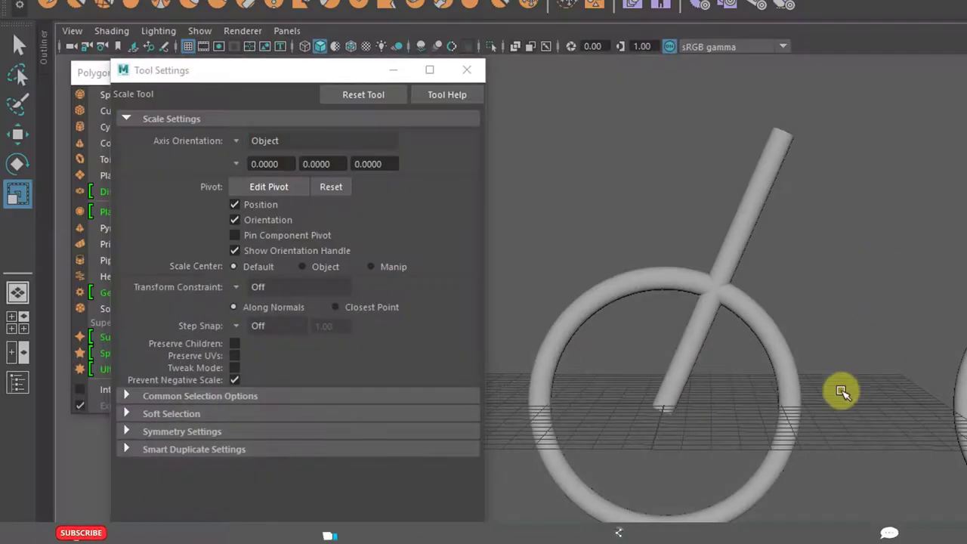
mouse_move(840, 390)
left_mouse_down("alt")
mouse_move(866, 401)
mouse_move(886, 467)
left_mouse_up("alt")
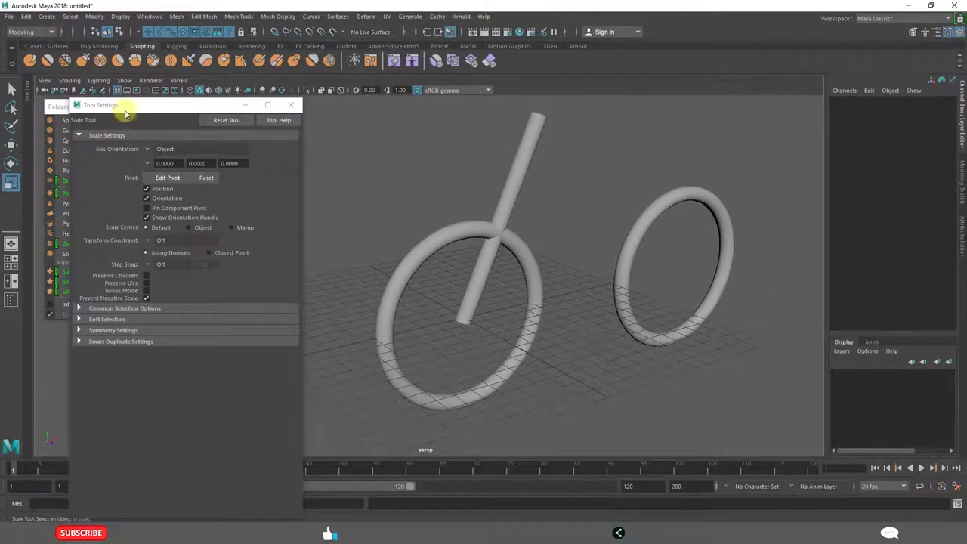
Create a polygon cylinder from the primitives list and shrink it down uniformly.
left_click_drag(128, 112, 234, 113)
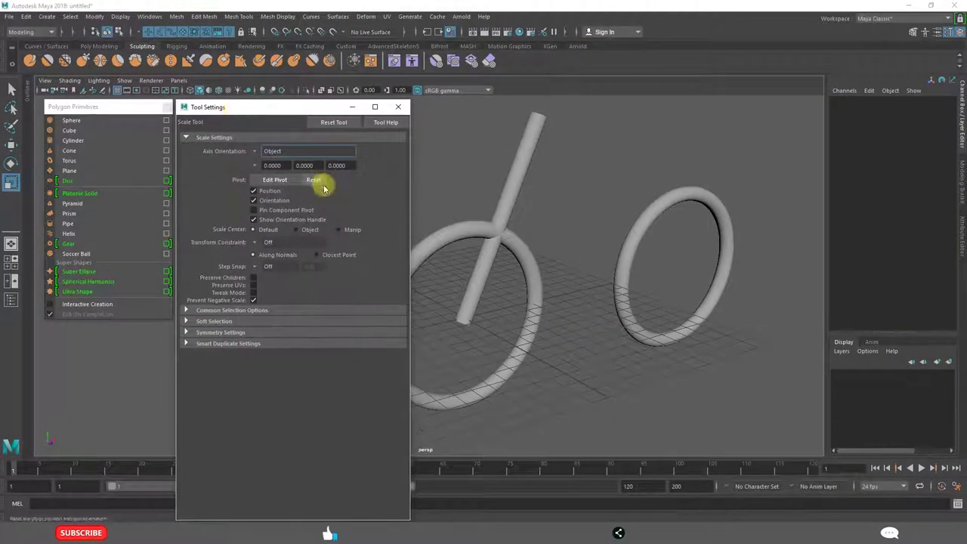
left_click(76, 142)
scroll(619, 333, "up", 4)
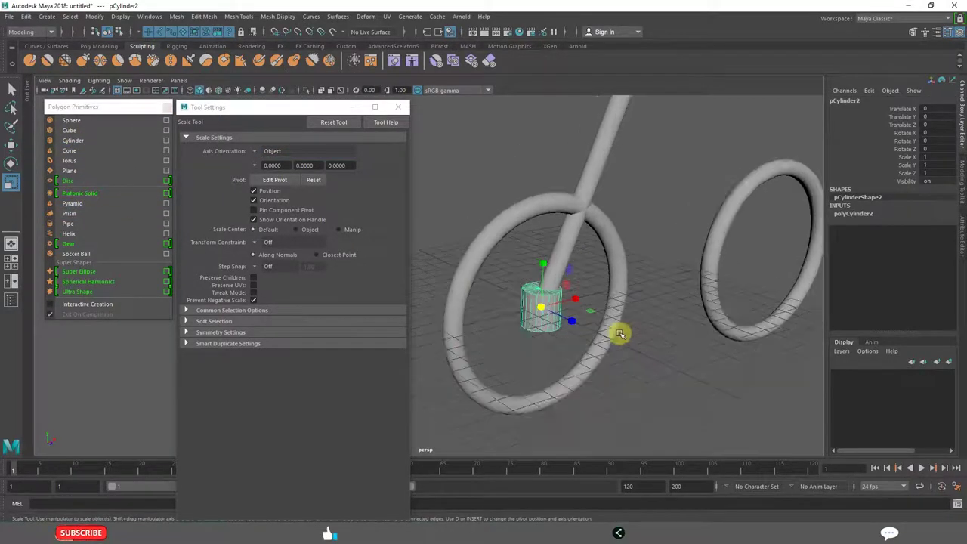
scroll(620, 333, "up", 3)
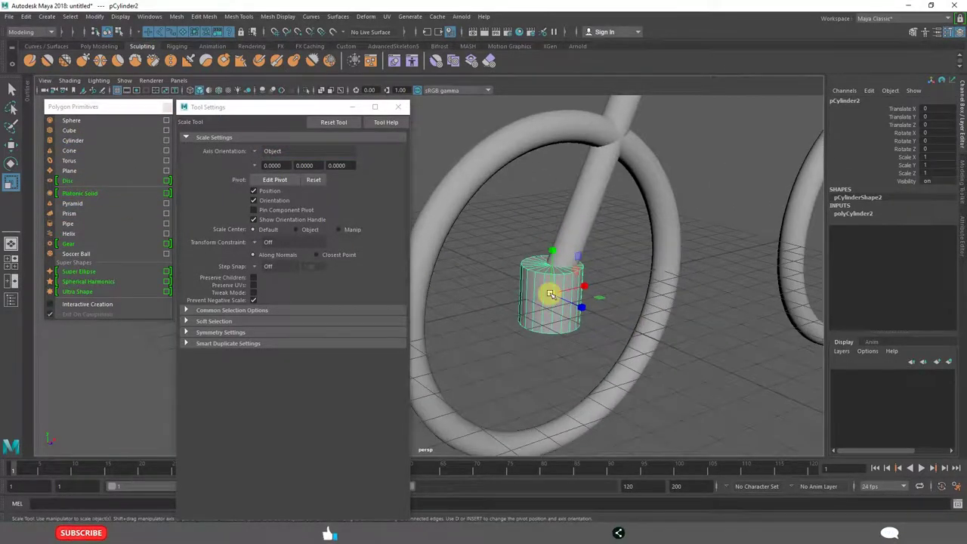
left_click_drag(550, 294, 532, 296)
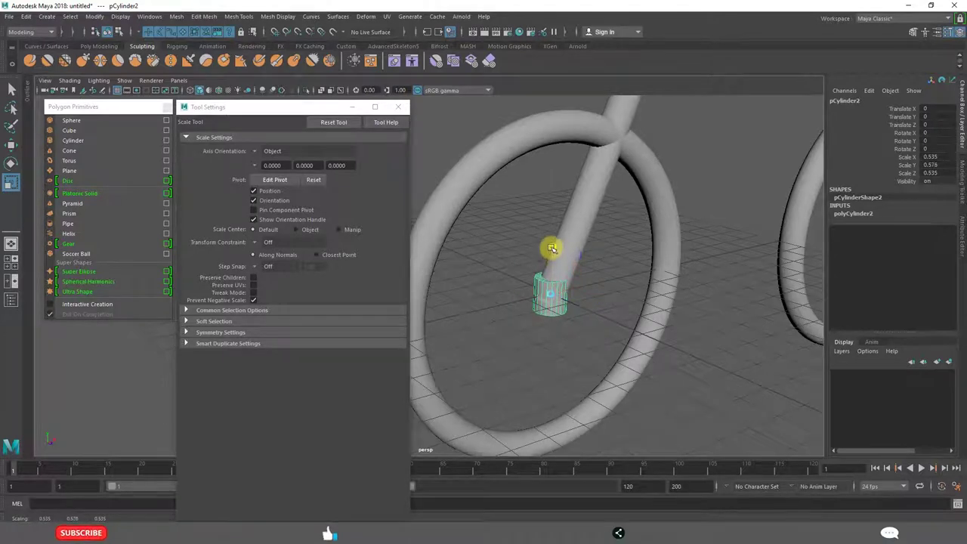
Rotate the cylinder to exactly 90 degrees on X.
key("e")
left_click_drag(566, 262, 592, 319)
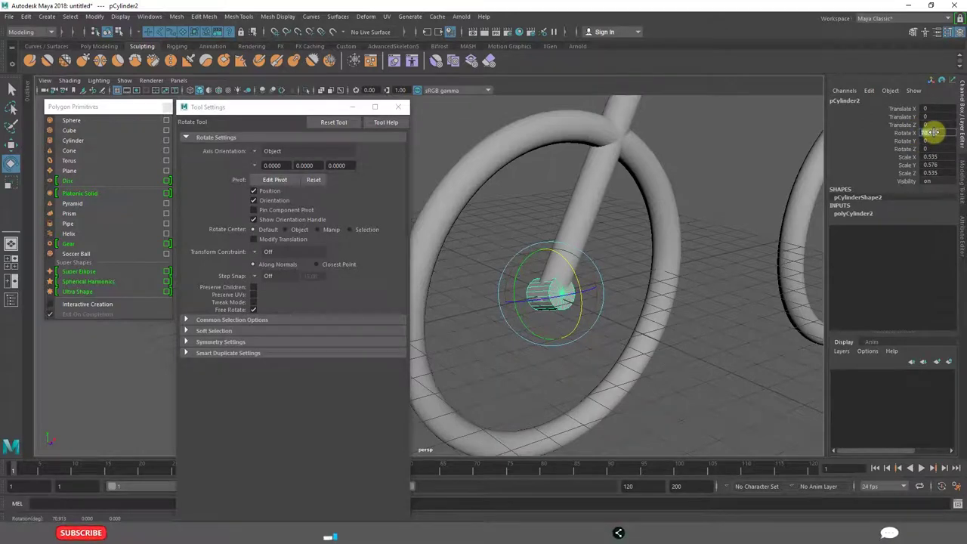
type("90")
key("Return")
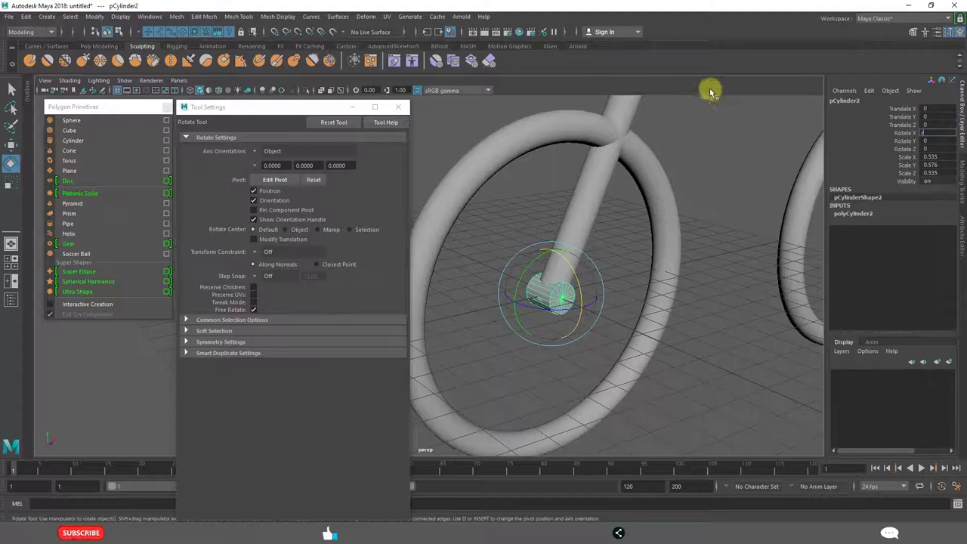
Scale the hub up to about 1.007/0.577/1.007 and select it from a side-on view.
key("w")
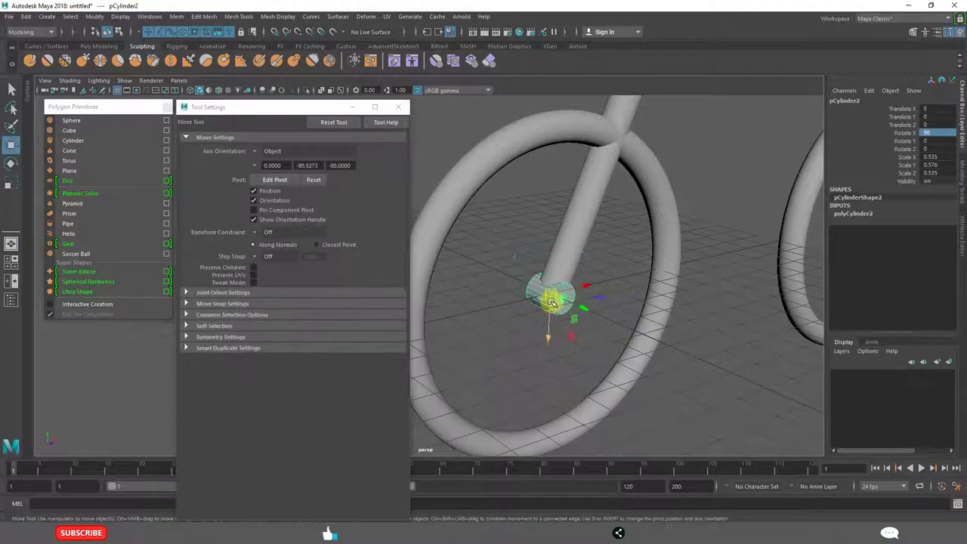
key("r")
mouse_move(551, 295)
left_mouse_down()
mouse_move(568, 269)
mouse_move(580, 271)
mouse_move(597, 312)
mouse_move(552, 301)
left_mouse_up()
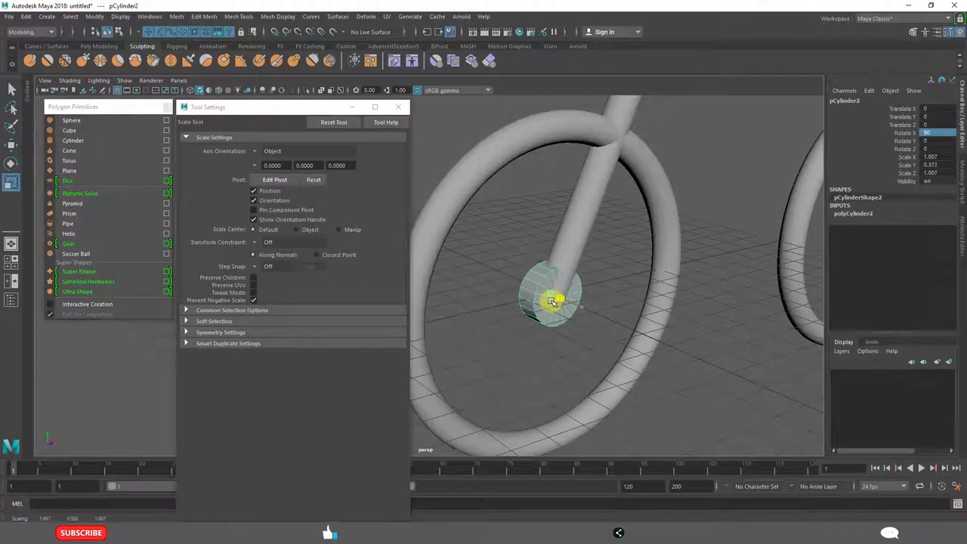
left_click(700, 367)
left_click_drag(699, 367, 448, 276, "alt")
left_click(459, 281)
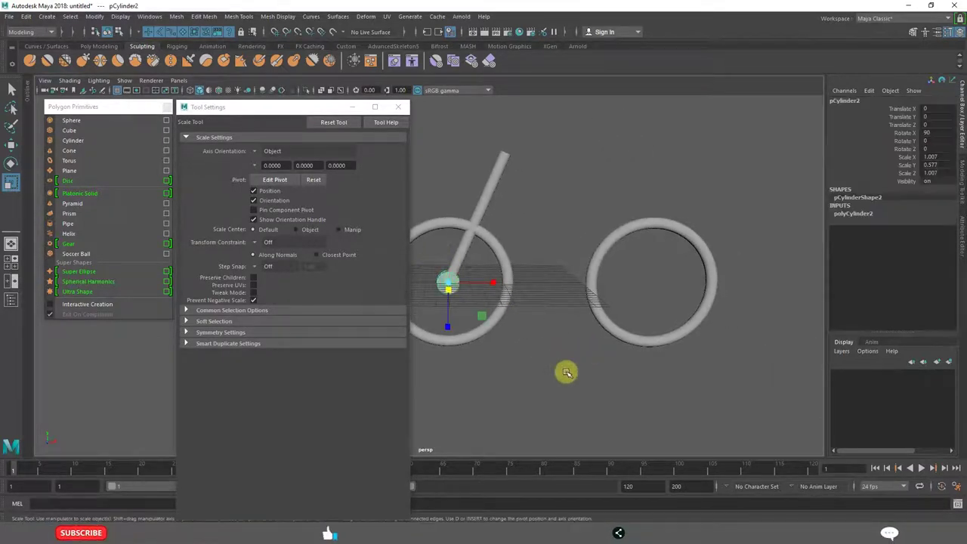
Duplicate the hub and drag the copy along X to the rear wheel at 18.429.
key("w")
key("ctrl+d")
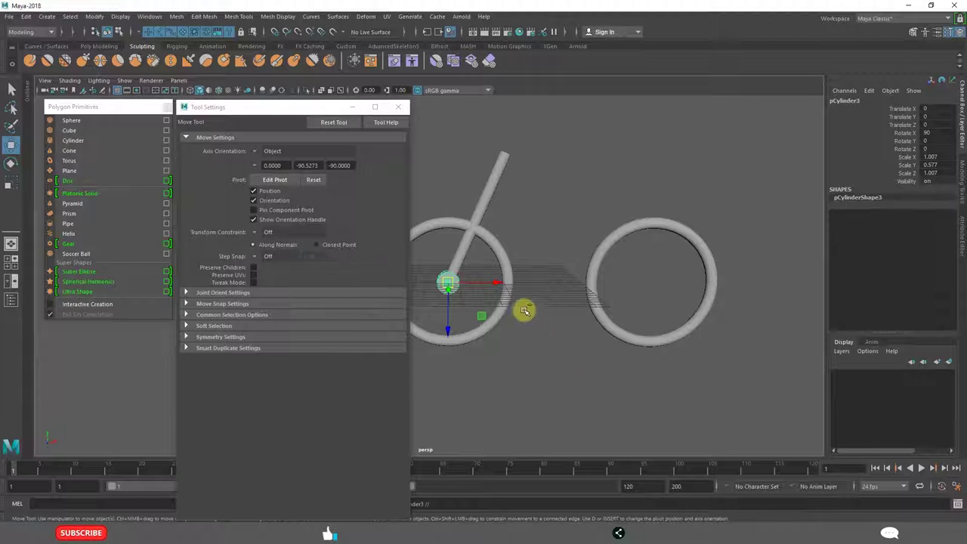
left_click_drag(493, 283, 700, 283)
left_click(677, 371)
left_click_drag(677, 371, 632, 348, "alt")
Select the rear hub cylinder and frame it in the view with F.
left_click(608, 174)
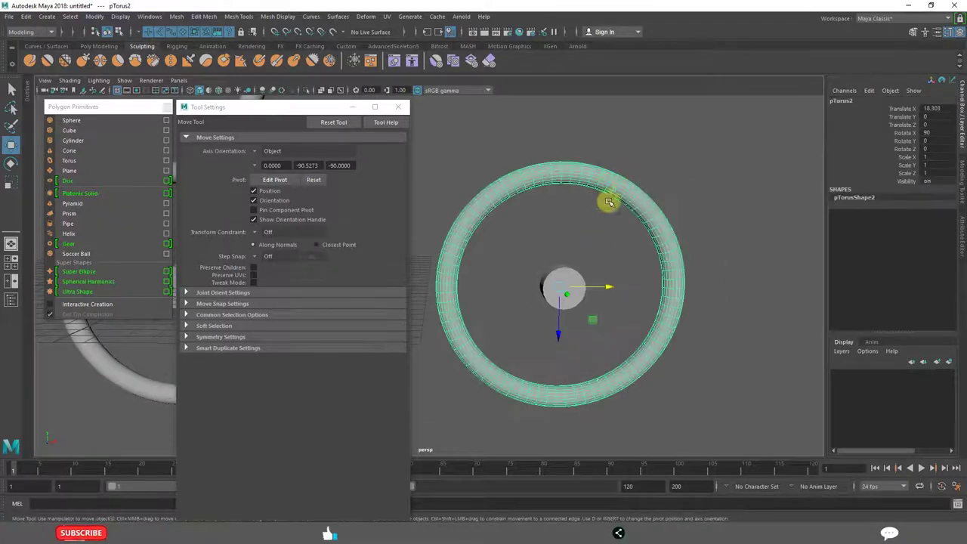
left_click(573, 271)
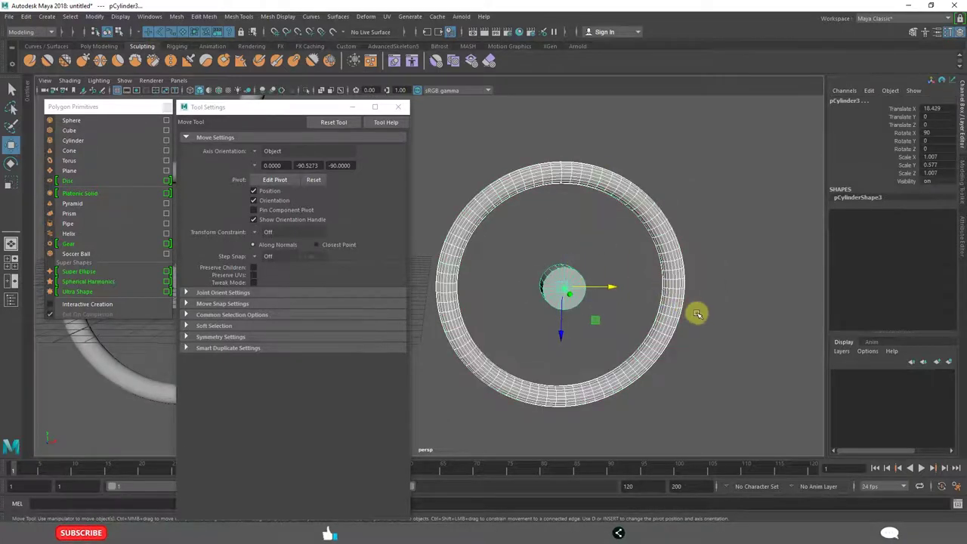
right_click_drag(699, 313, 624, 339, "alt")
middle_click_drag(624, 339, 650, 324, "alt")
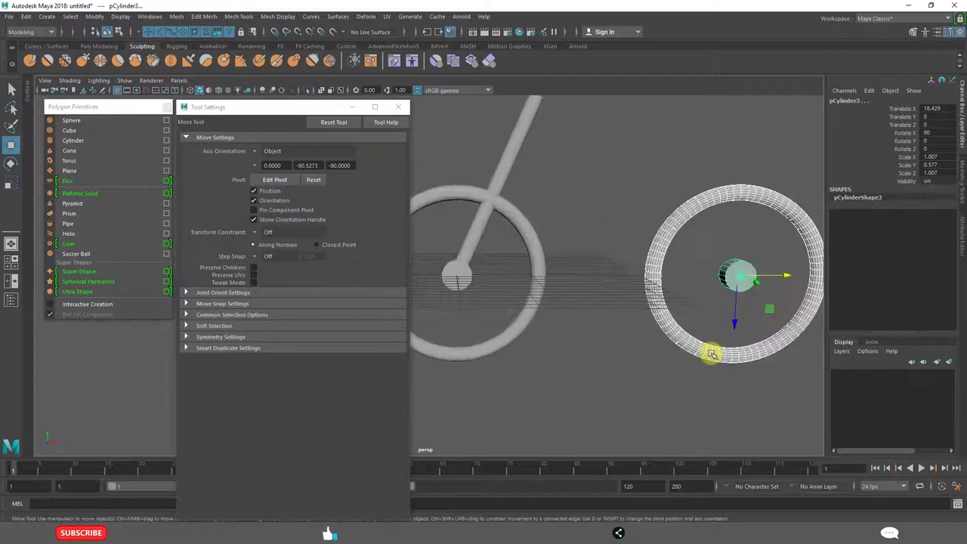
key("f")
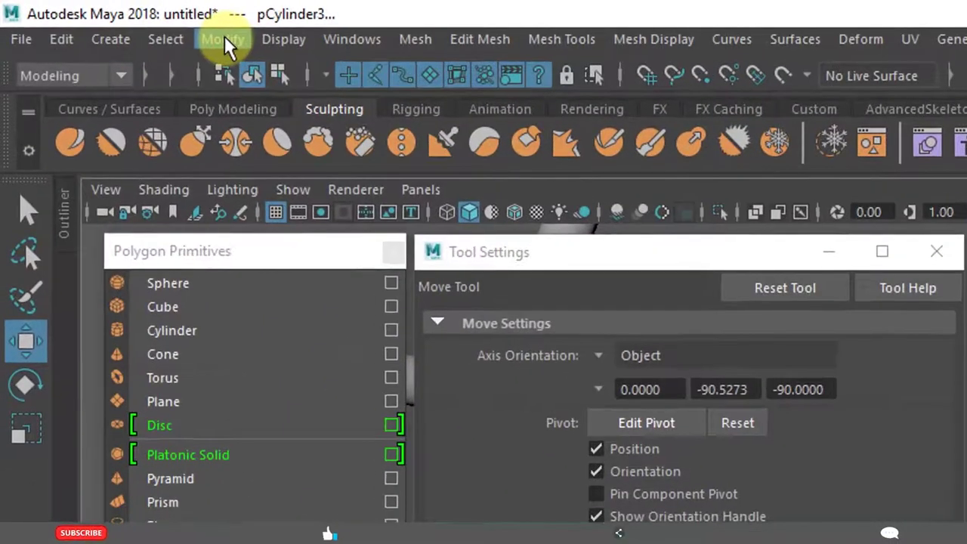
Bring up the Align Objects options from Modify > Snap Align Objects.
left_click(223, 38)
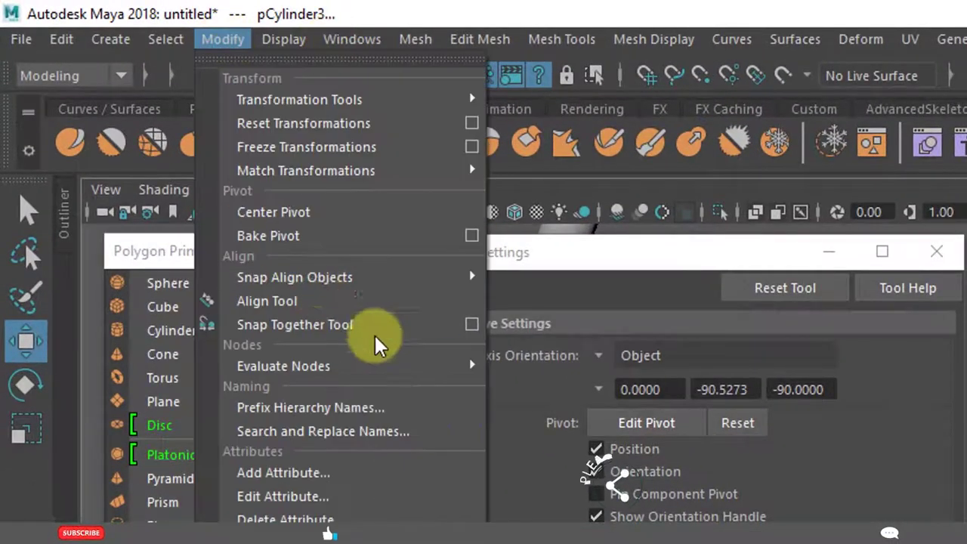
mouse_move(355, 280)
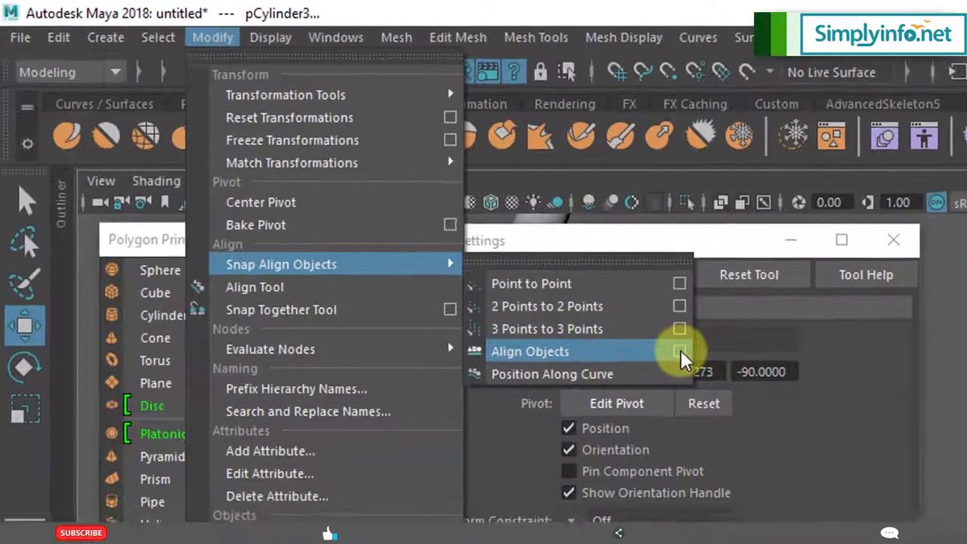
left_click(712, 368)
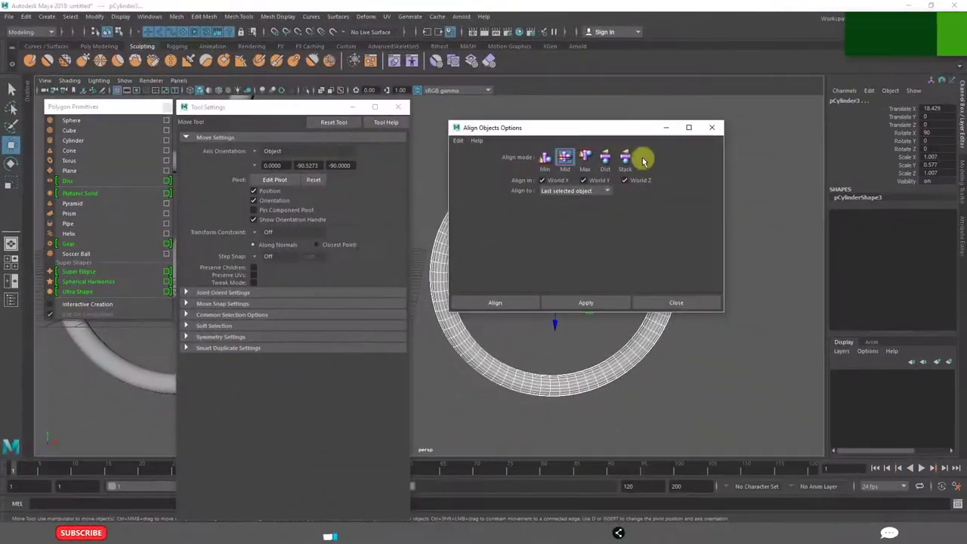
left_click_drag(578, 129, 228, 122)
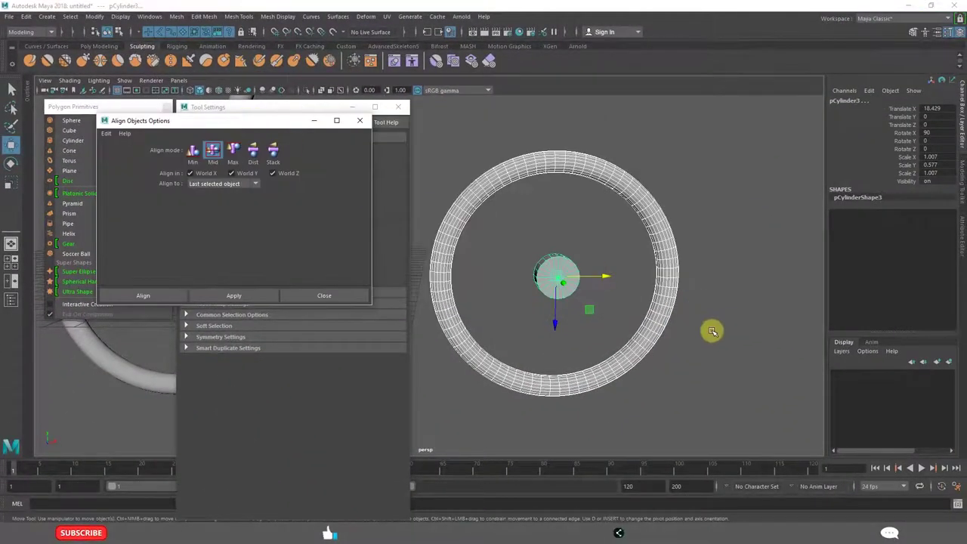
Select hub then rear torus and apply Mid alignment to the last selected object.
left_click(712, 330)
left_click(559, 269)
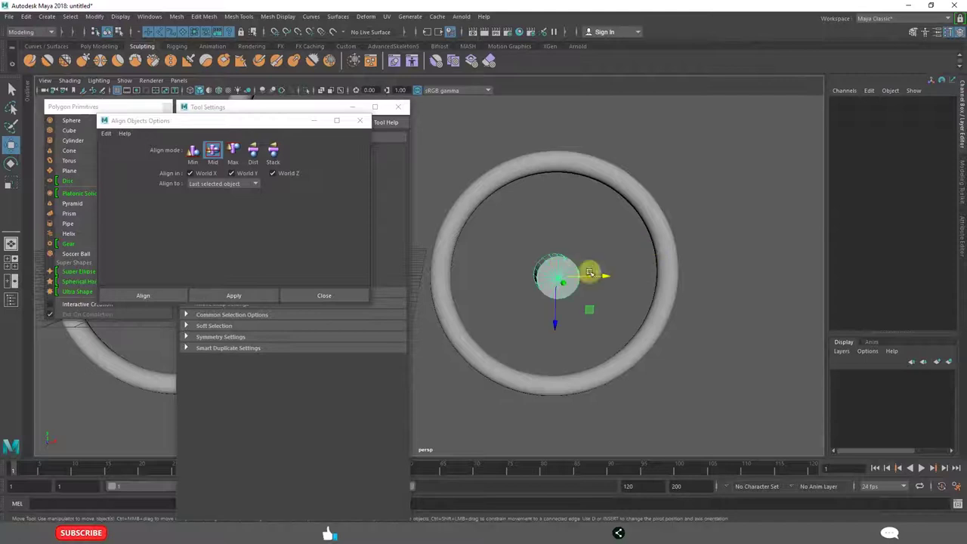
left_click(652, 216, "shift")
left_click(220, 188)
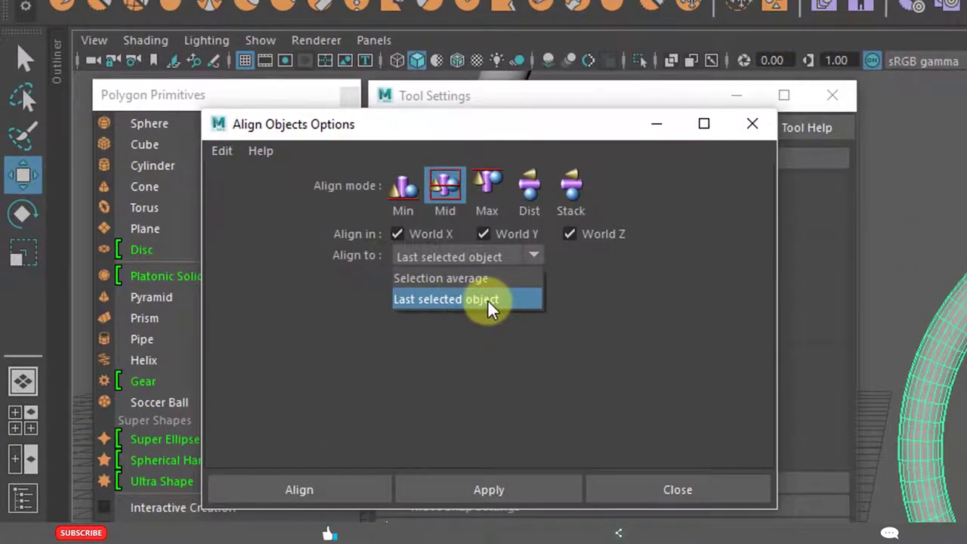
left_click(487, 299)
left_click_drag(492, 129, 596, 126)
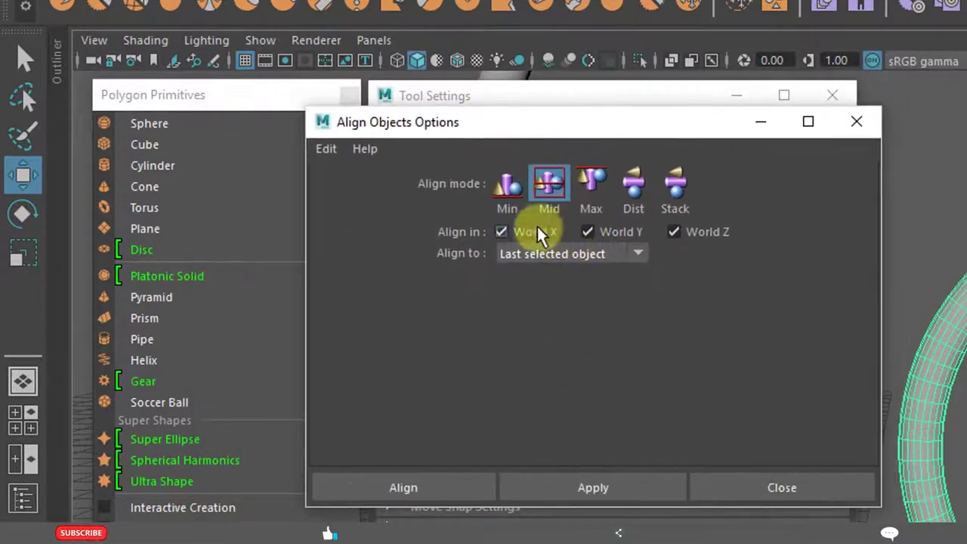
left_click(603, 483)
left_click_drag(663, 346, 837, 409, "alt")
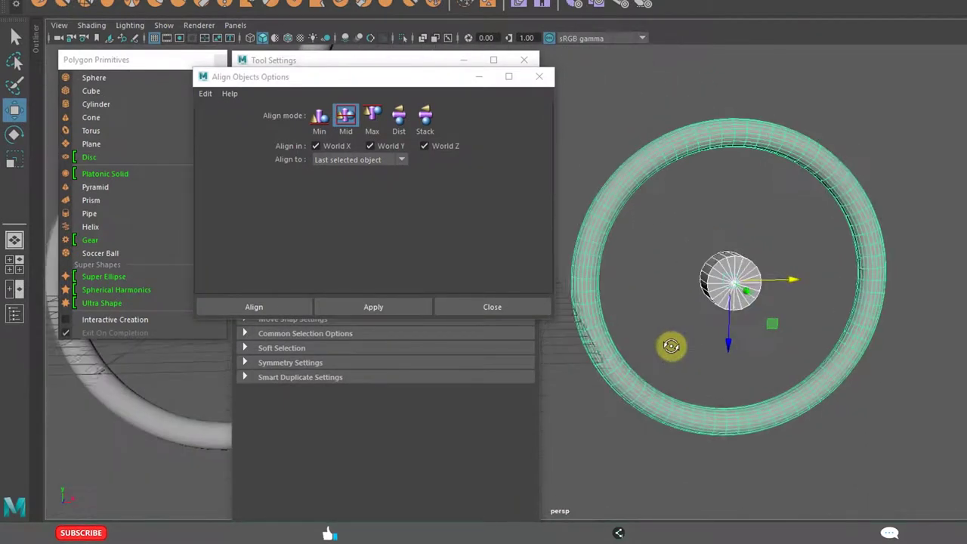
Close the Align Objects Options window, move Tool Settings aside and zoom onto both wheels.
left_click(763, 422)
left_click(538, 77)
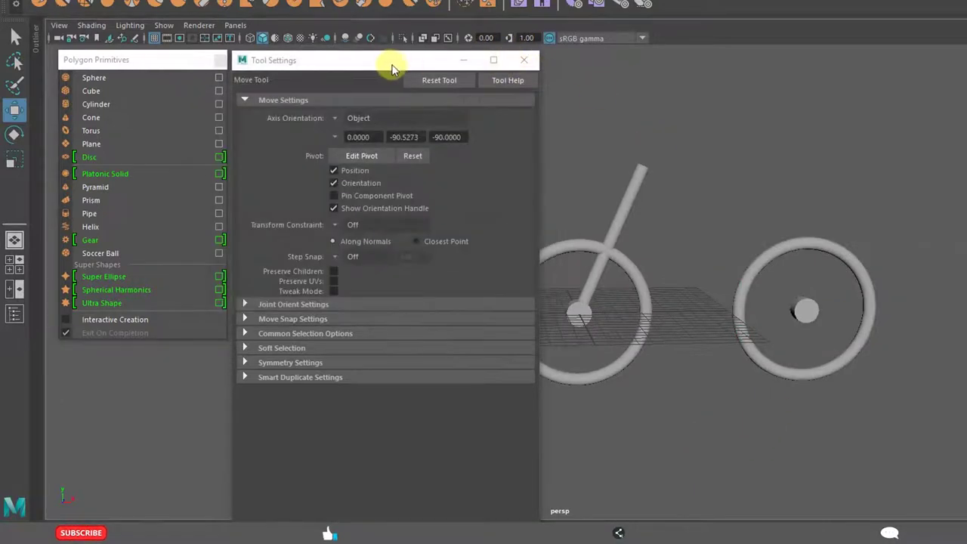
left_click_drag(392, 69, 356, 57)
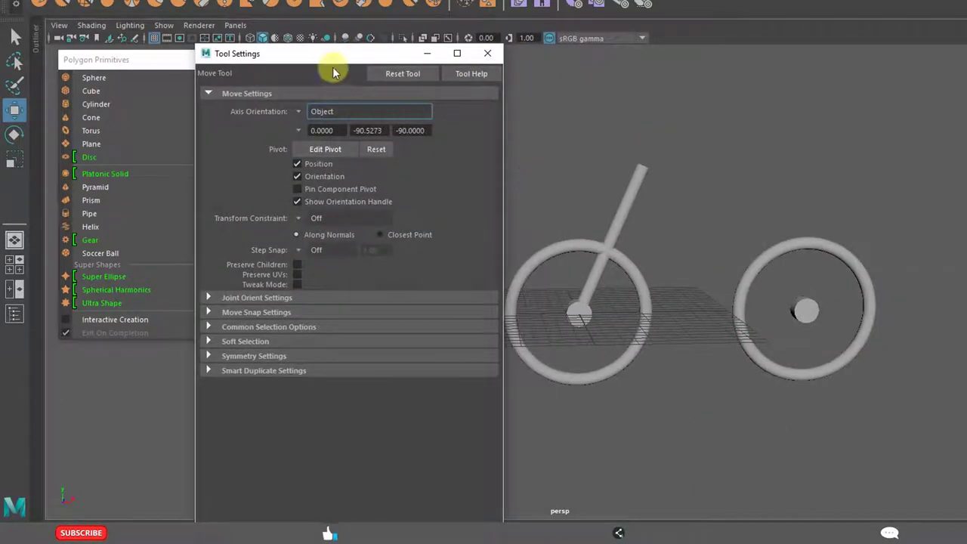
scroll(745, 349, "up", 5)
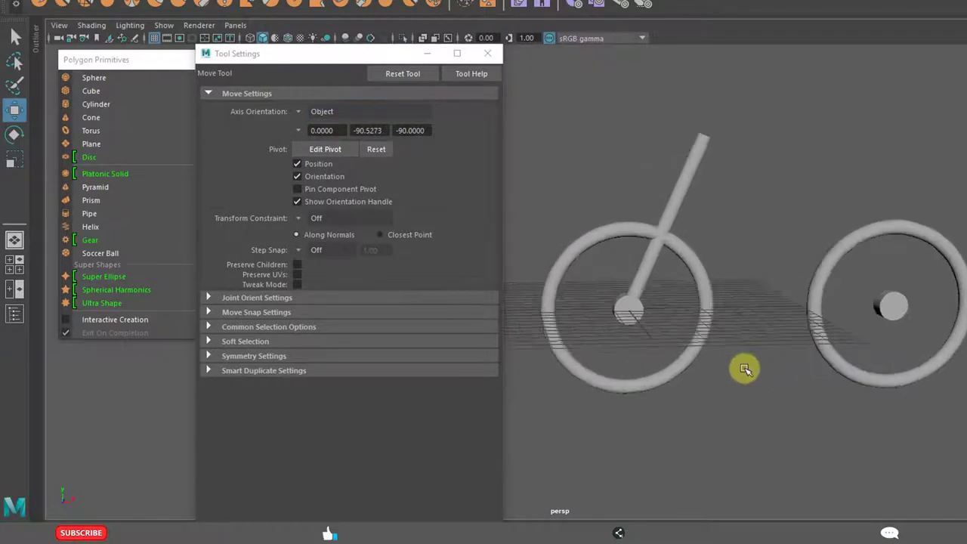
left_click_drag(686, 387, 675, 391, "alt")
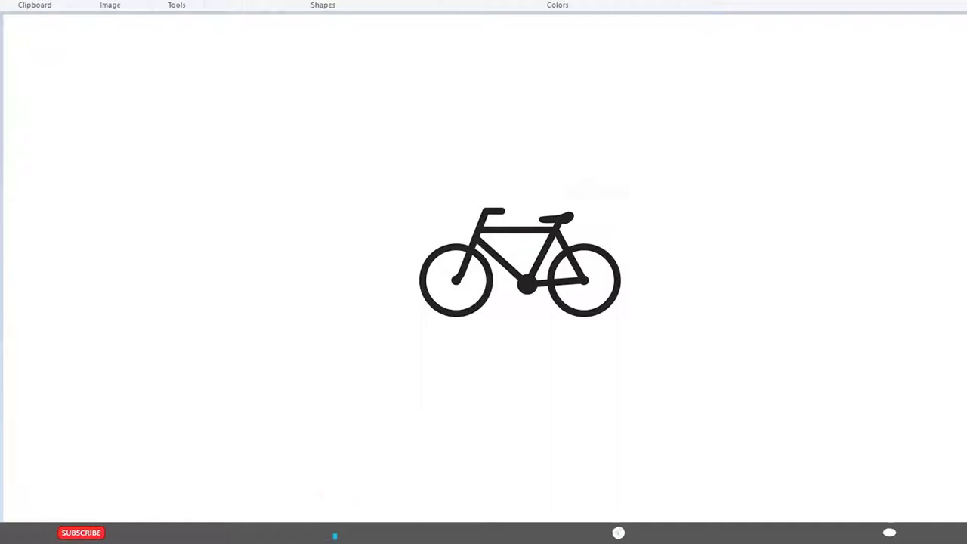
Switch from the Paint reference back to the Maya window via the taskbar.
left_click(605, 519)
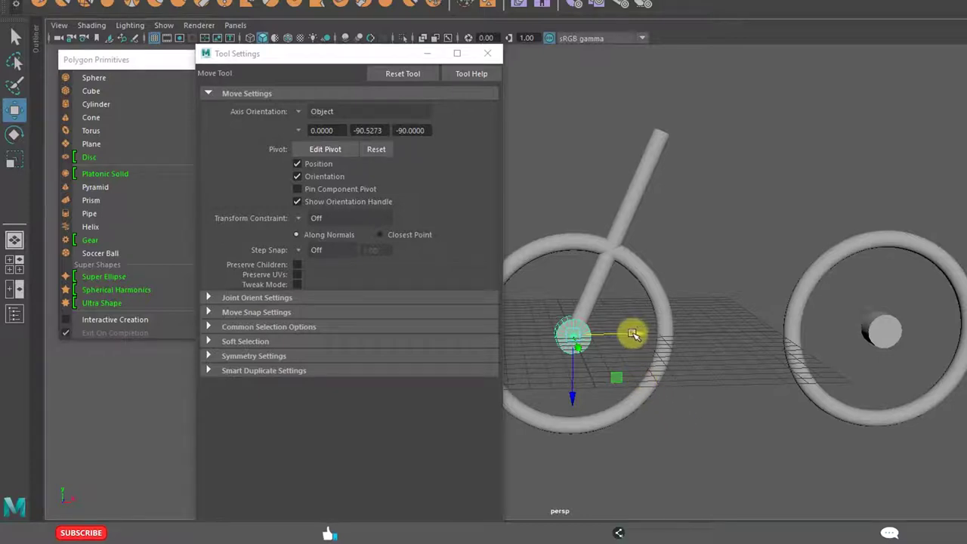
Slide the sphere along X between the wheels and squash it into a thin wide disc.
left_click_drag(628, 335, 786, 340)
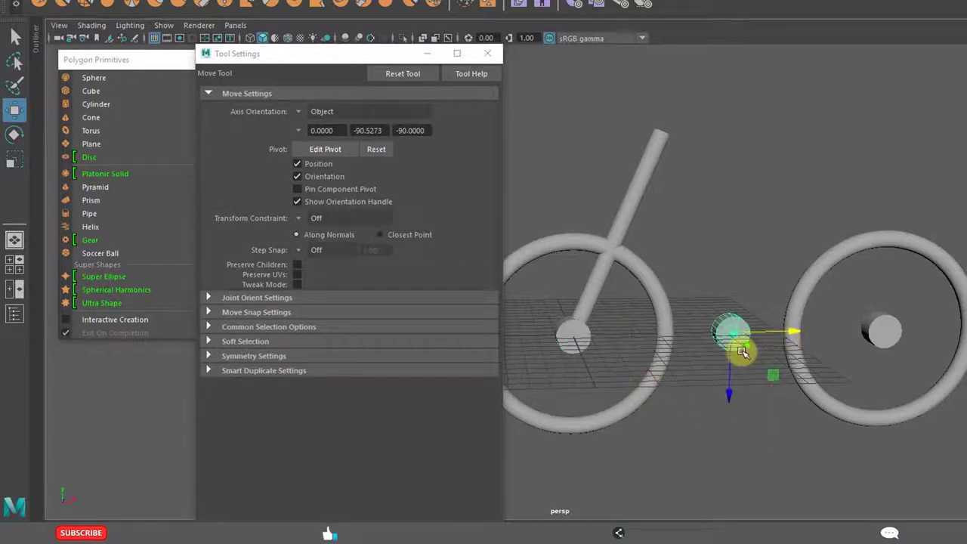
key("r")
left_click_drag(726, 387, 730, 270, "alt")
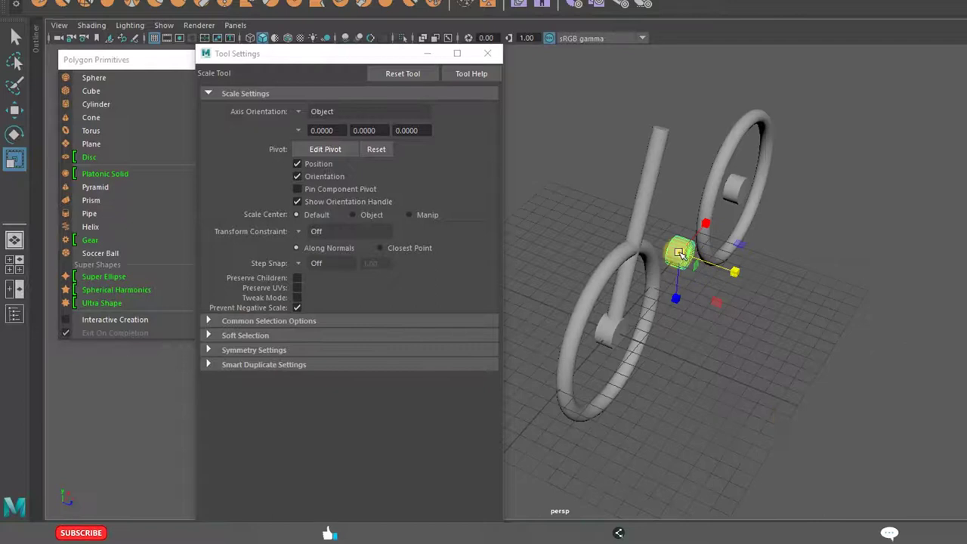
left_click_drag(680, 250, 699, 233)
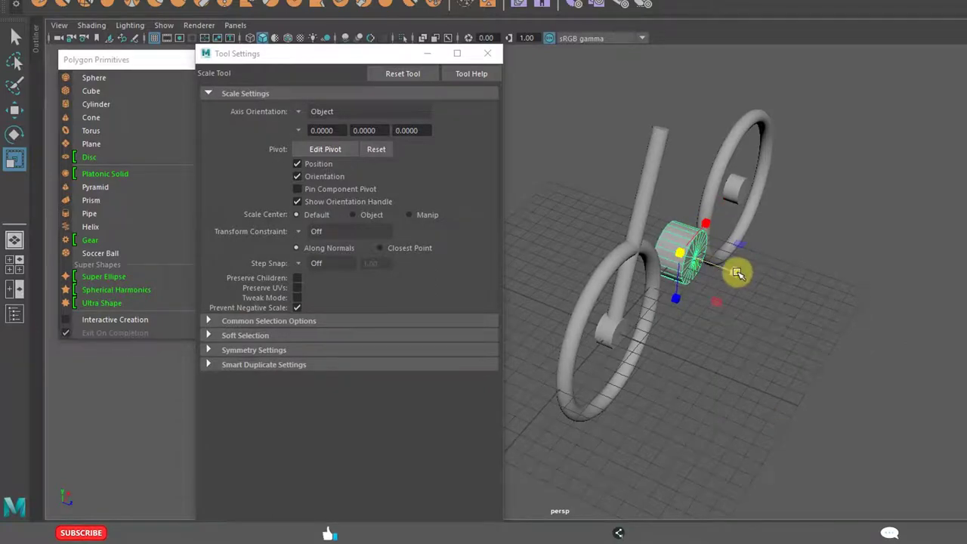
left_click_drag(734, 270, 705, 263)
left_click_drag(740, 328, 726, 439, "alt")
left_click(794, 427)
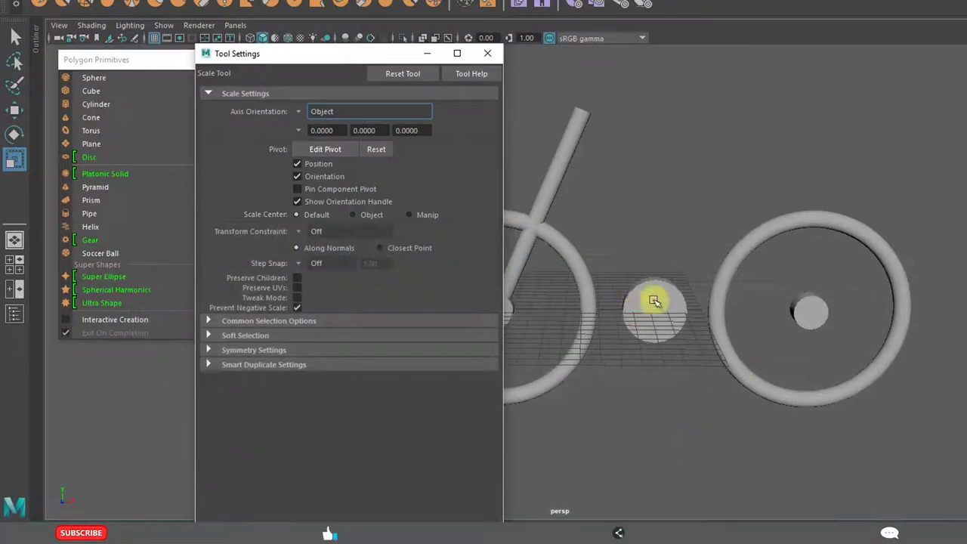
Lower the flattened disc along Y toward the grid.
left_click(654, 302)
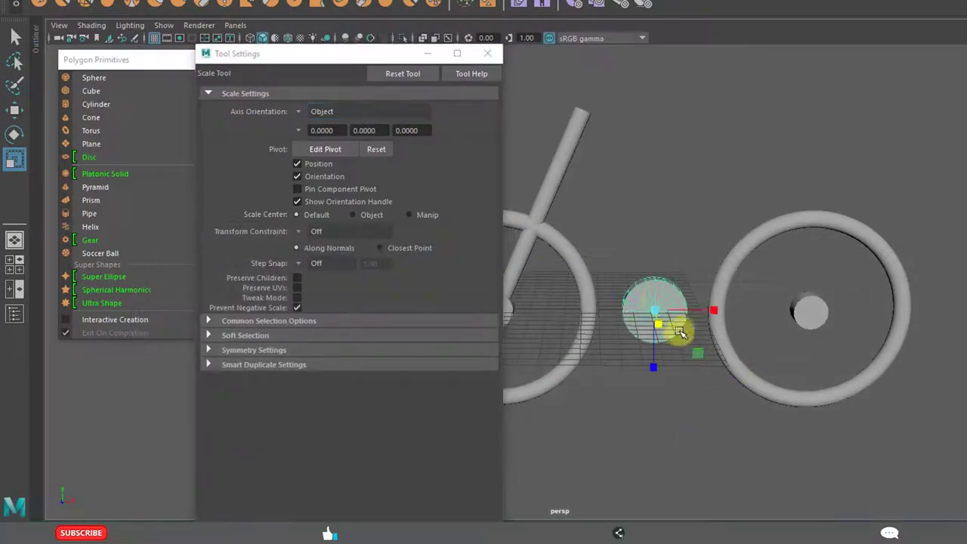
key("w")
left_click_drag(654, 367, 652, 384)
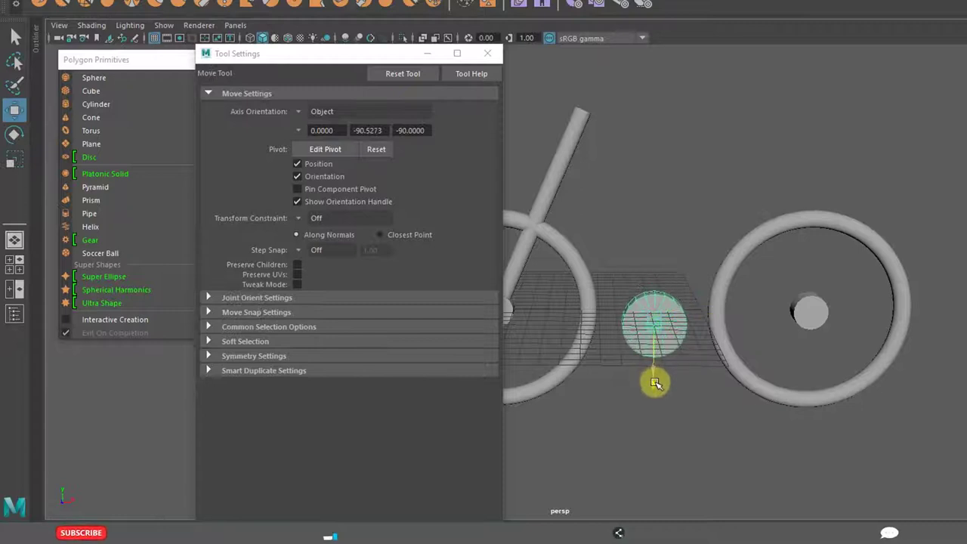
left_click(734, 426)
mouse_move(734, 426)
left_mouse_down("alt")
mouse_move(685, 400)
mouse_move(782, 388)
mouse_move(732, 415)
left_mouse_up("alt")
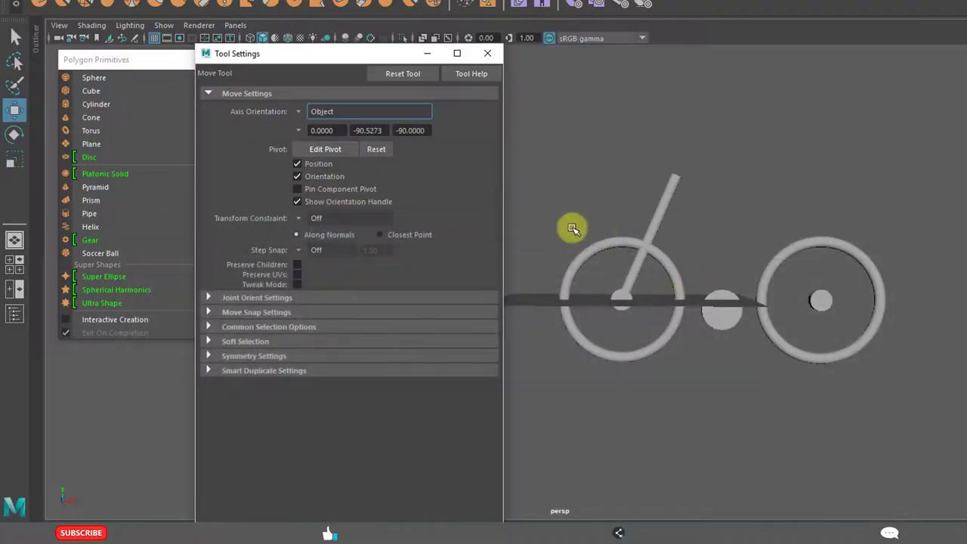
Slide the front wheel left, then try shifting it with its rod and undo that move.
left_click_drag(568, 219, 685, 390)
left_click_drag(688, 300, 725, 412)
left_click(725, 400)
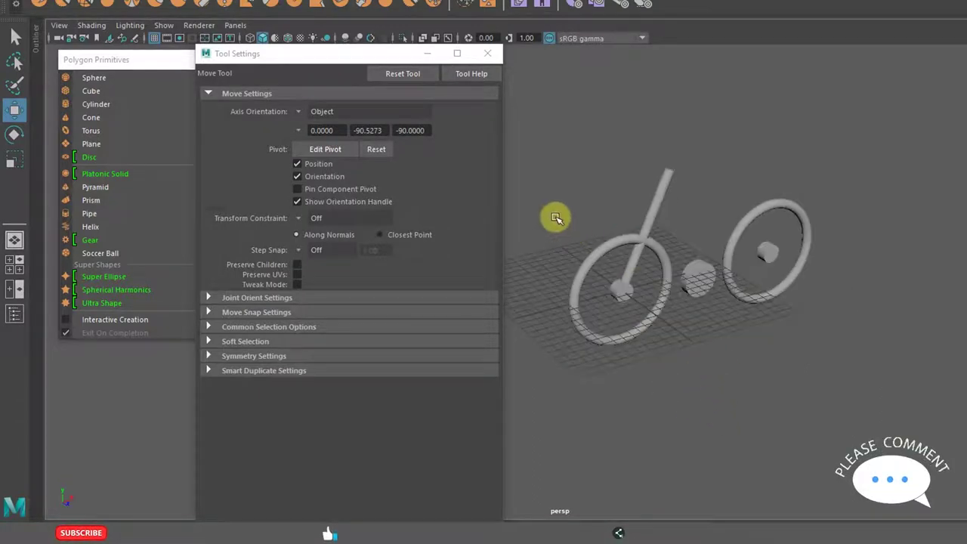
left_click_drag(640, 273, 671, 387)
scroll(752, 398, "up", 4)
left_click_drag(719, 286, 678, 300)
key("ctrl+z")
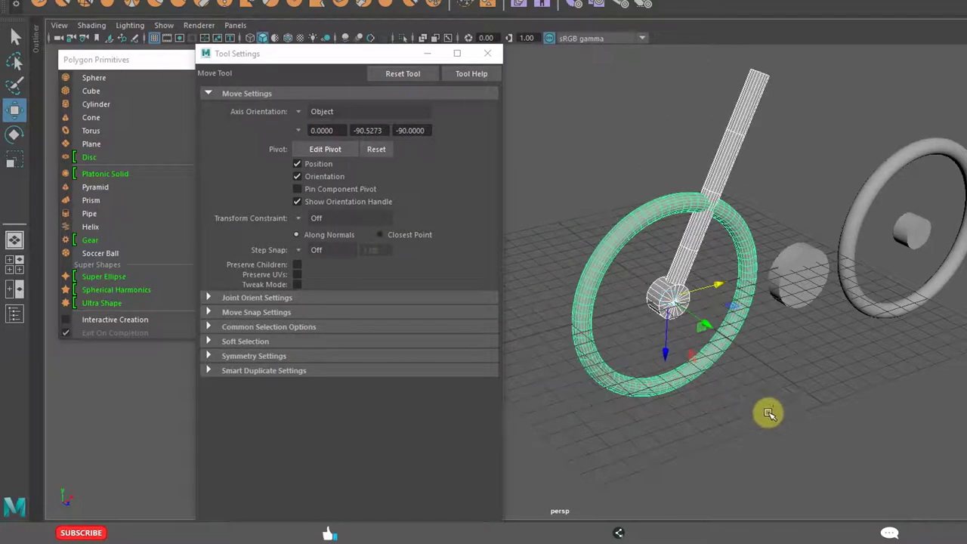
left_click(793, 420)
left_click(656, 216)
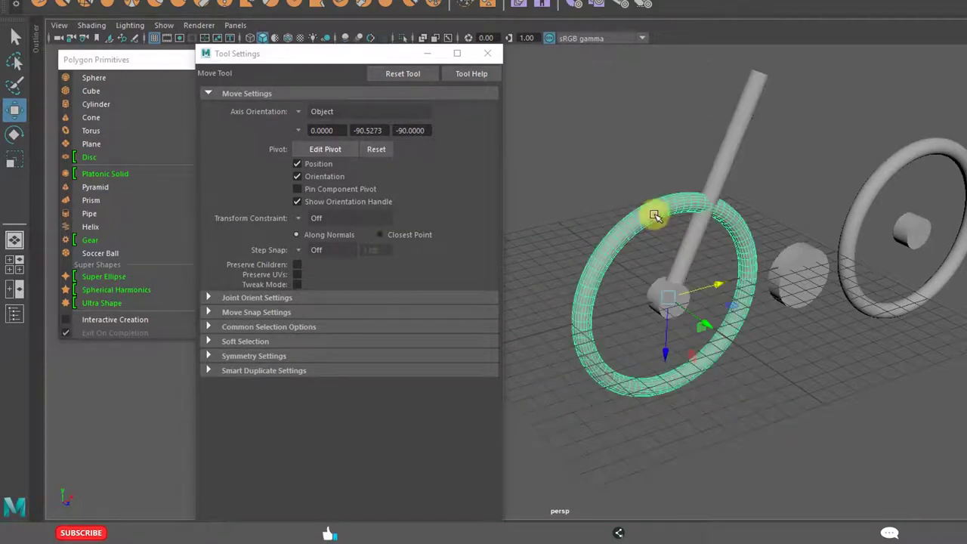
left_click(695, 236)
left_click(793, 421)
Marquee-select the disc and back wheel and slide them right to Translate X 22.009.
right_click_drag(773, 341, 743, 368, "alt")
left_click_drag(743, 368, 587, 225, "alt")
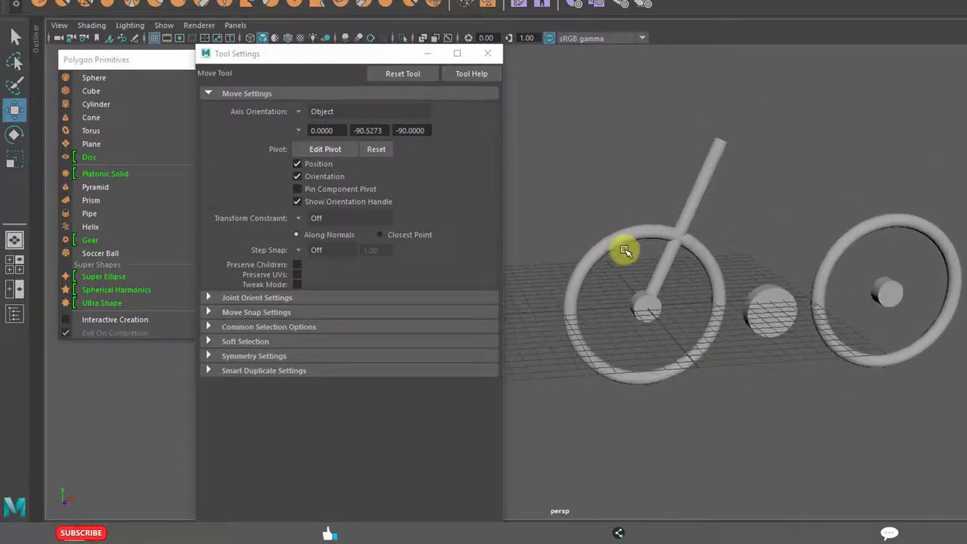
left_click_drag(557, 196, 732, 435)
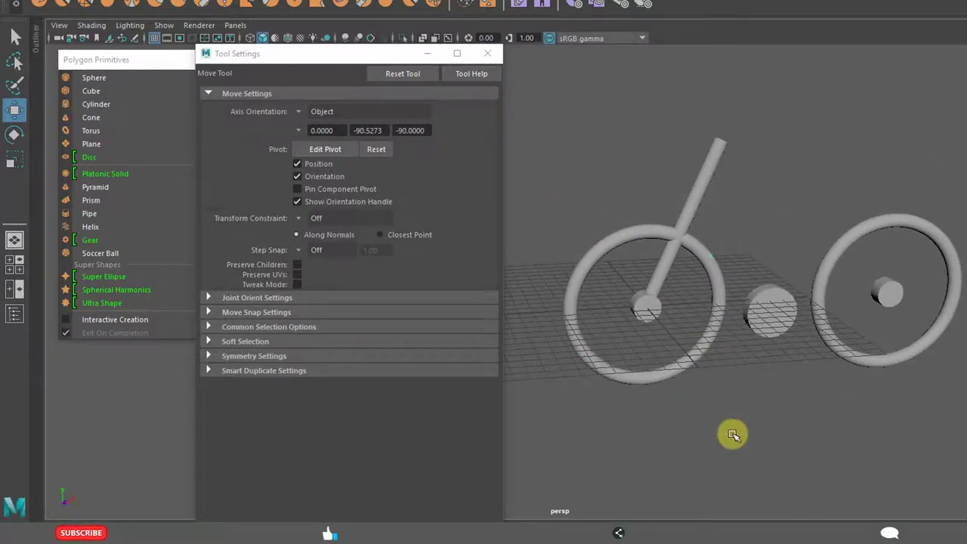
mouse_move(805, 408)
left_mouse_down("alt")
mouse_move(741, 406)
mouse_move(796, 410)
left_mouse_up("alt")
left_click(795, 411)
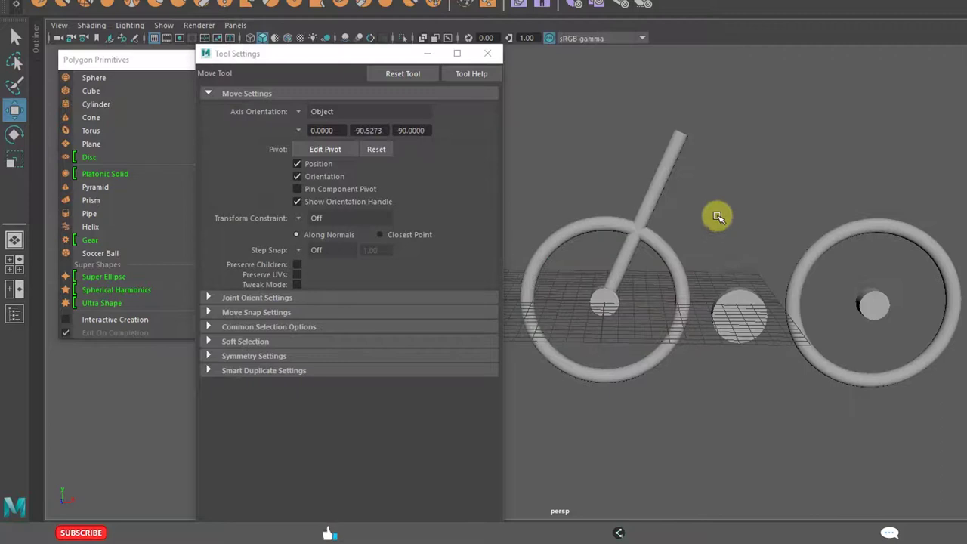
left_click_drag(714, 216, 941, 401)
left_click_drag(940, 308, 966, 306)
left_click(866, 433)
left_click_drag(859, 198, 957, 317)
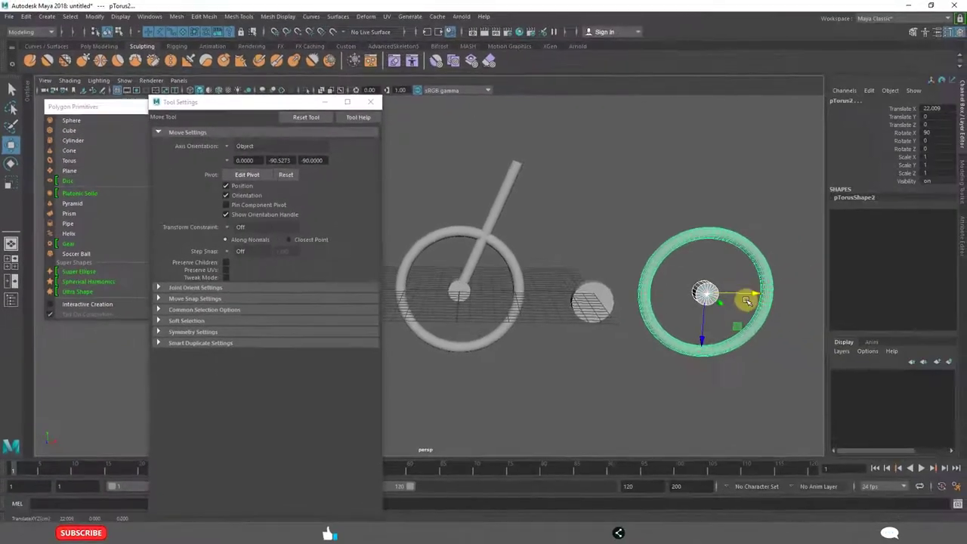
left_click(754, 390)
left_click_drag(514, 340, 505, 349, "alt")
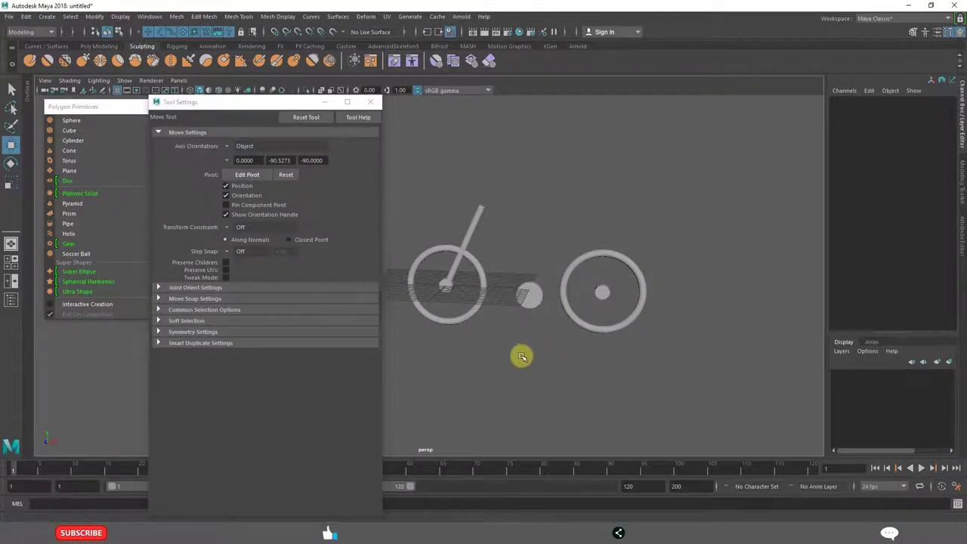
mouse_move(518, 356)
left_mouse_down("alt")
mouse_move(576, 341)
mouse_move(553, 357)
mouse_move(419, 274)
left_mouse_up("alt")
Duplicate frame rod pCylinder1 and reset the copy's position and Z rotation to 0.
left_click(439, 264)
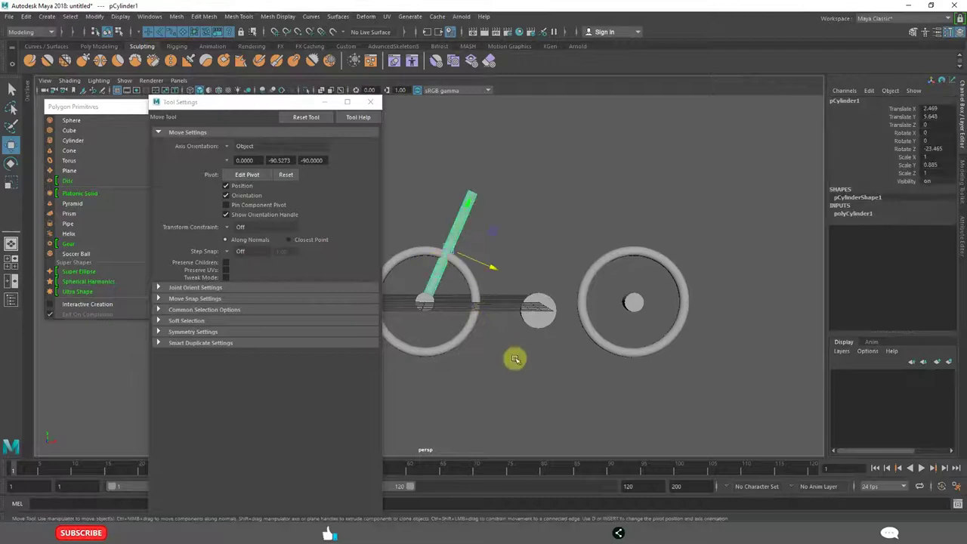
left_click_drag(497, 360, 534, 366, "alt")
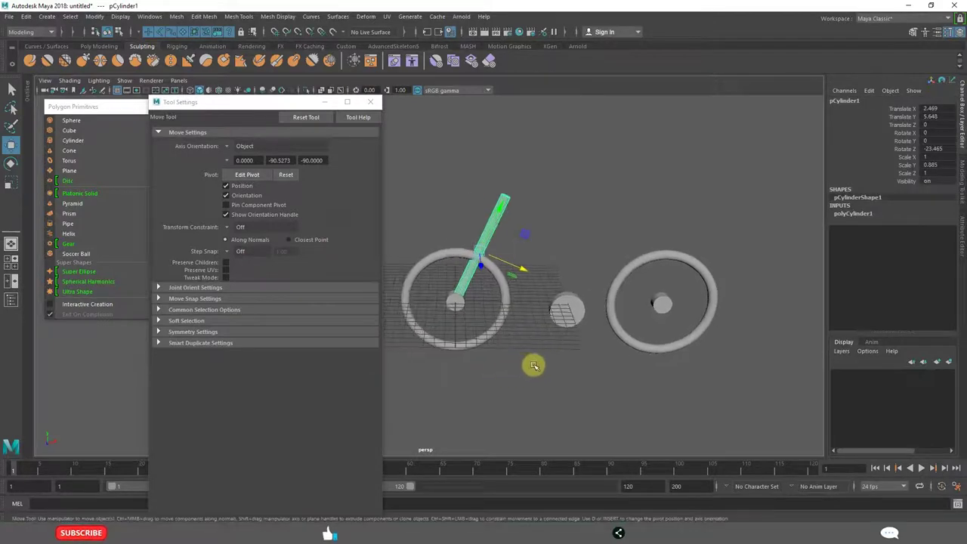
key("ctrl+d")
left_click_drag(518, 268, 579, 291)
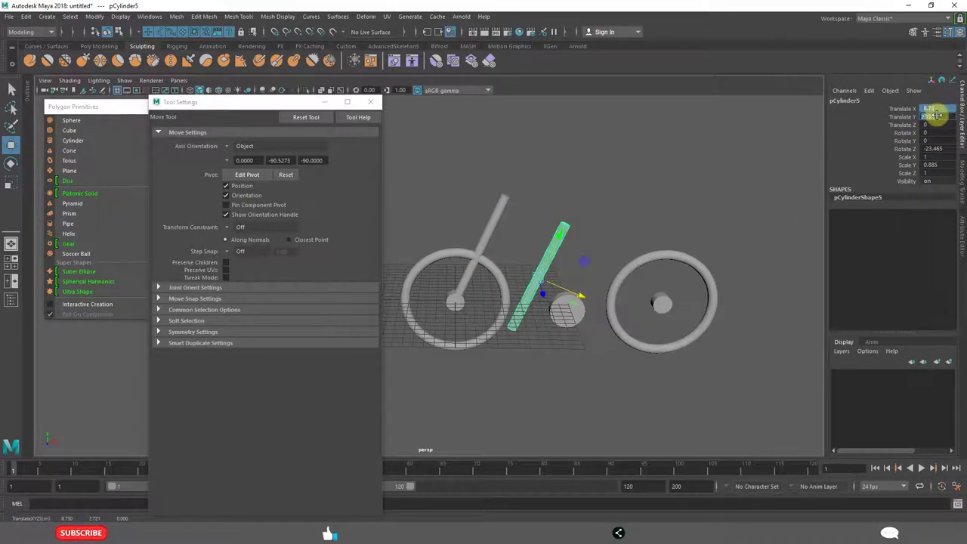
type("0")
key("Return")
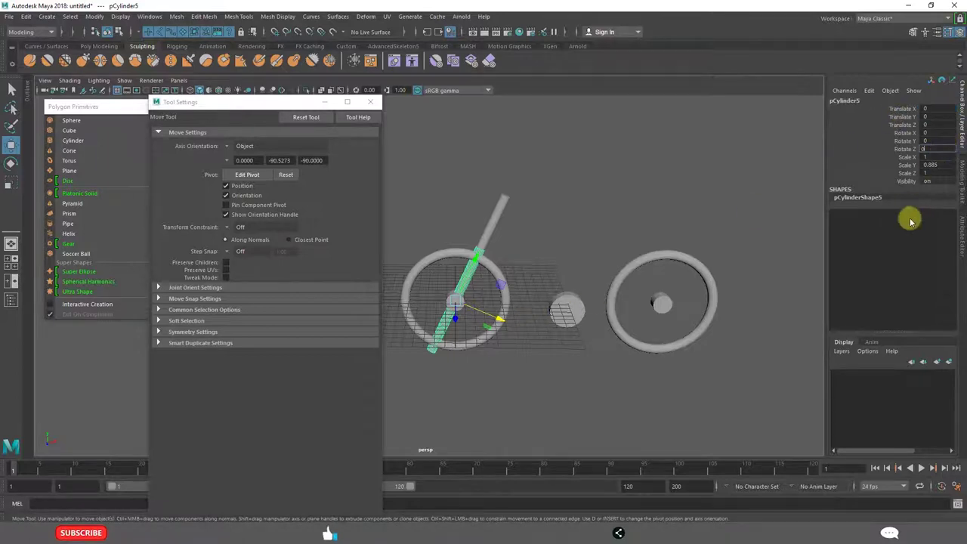
type("0")
key("Return")
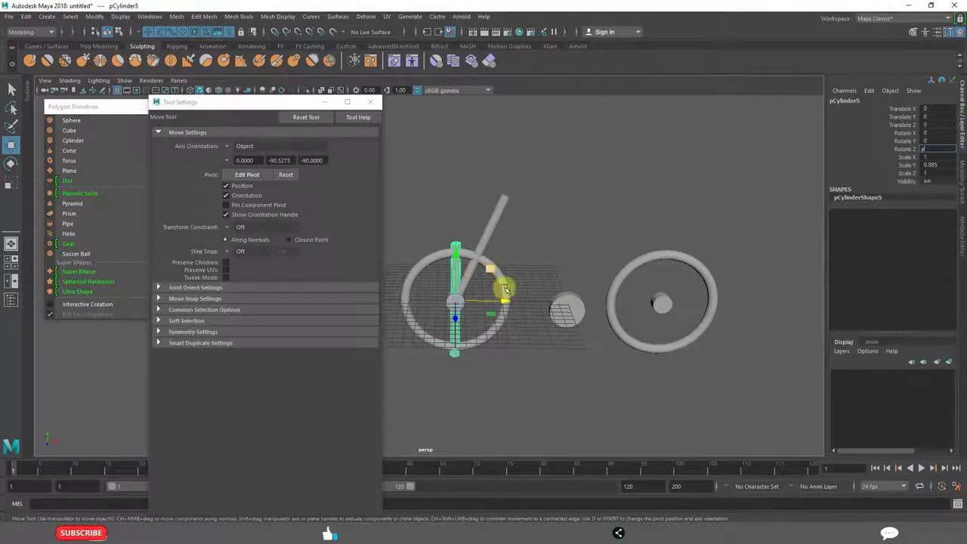
Rotate the copied rod to Z 90 and slide it along X toward the back wheel.
key("e")
left_click_drag(483, 250, 427, 269)
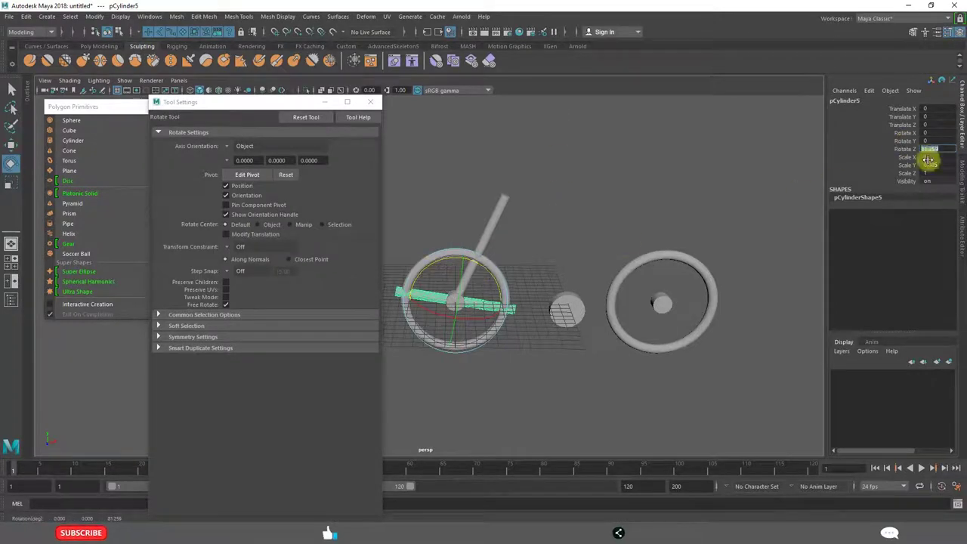
type("90")
key("Return")
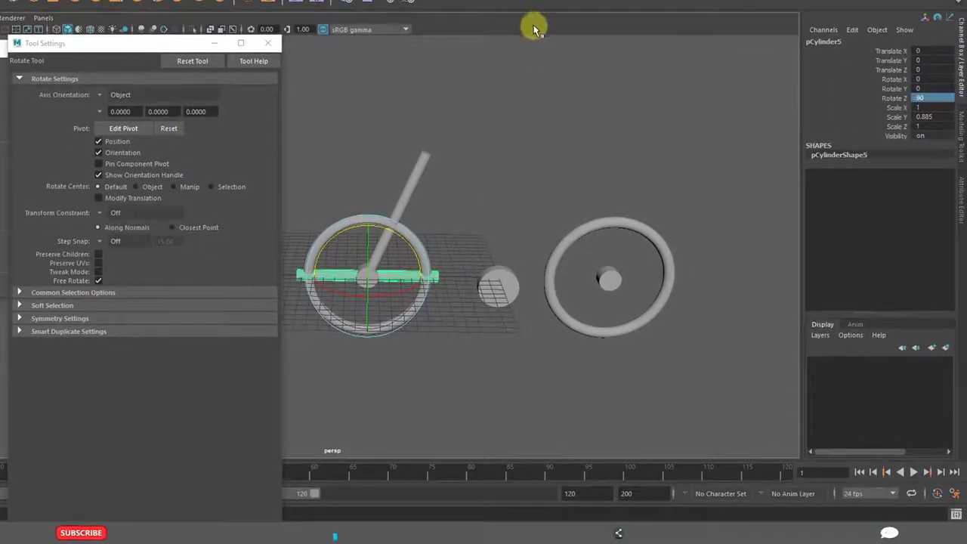
key("w")
left_click_drag(345, 276, 496, 302)
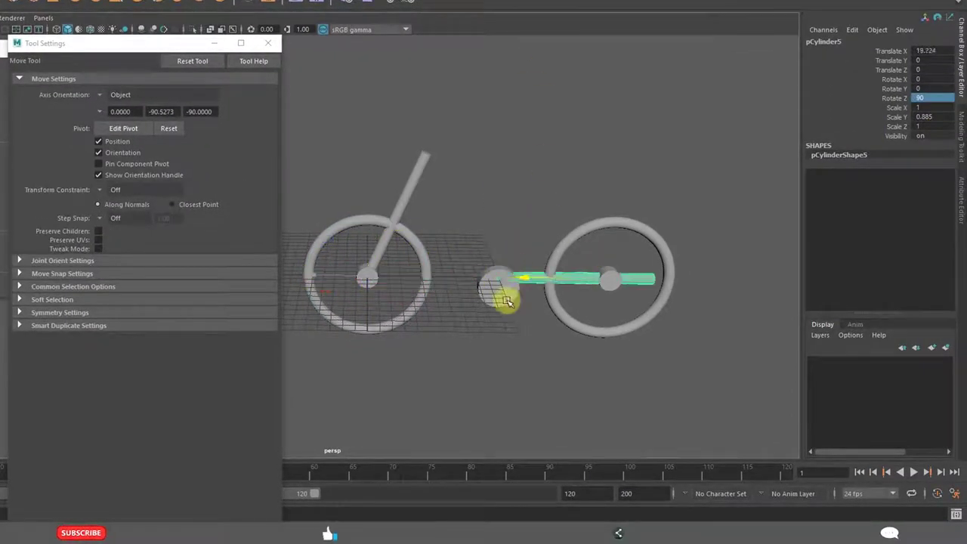
left_click_drag(571, 362, 500, 349, "alt")
Shorten the tube, nudge it left, tilt it slightly and lower it to line up with the hubs.
key("r")
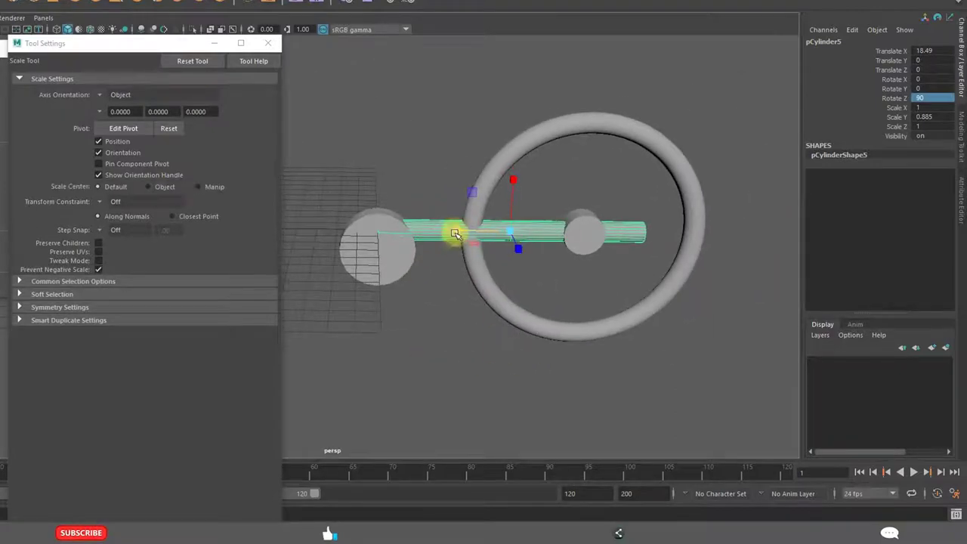
left_click_drag(455, 232, 472, 229)
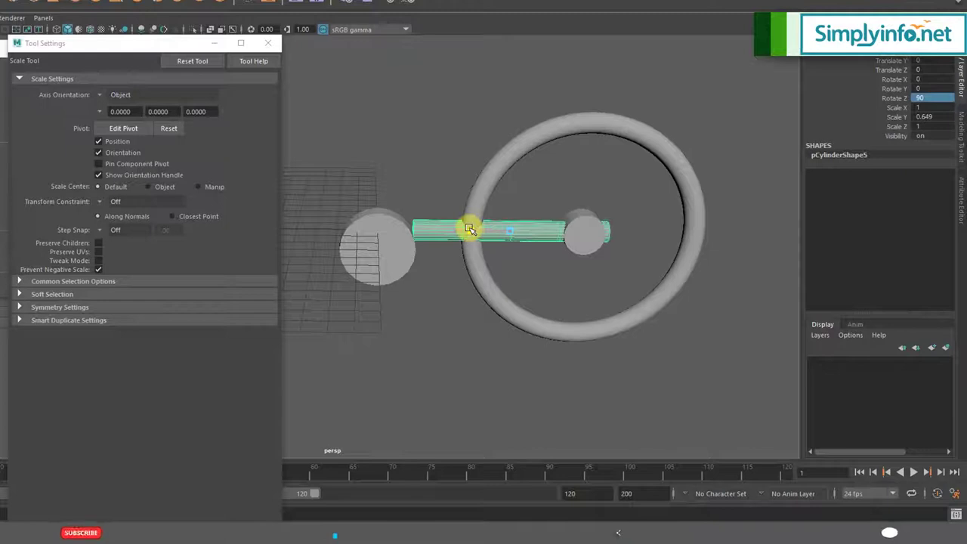
key("w")
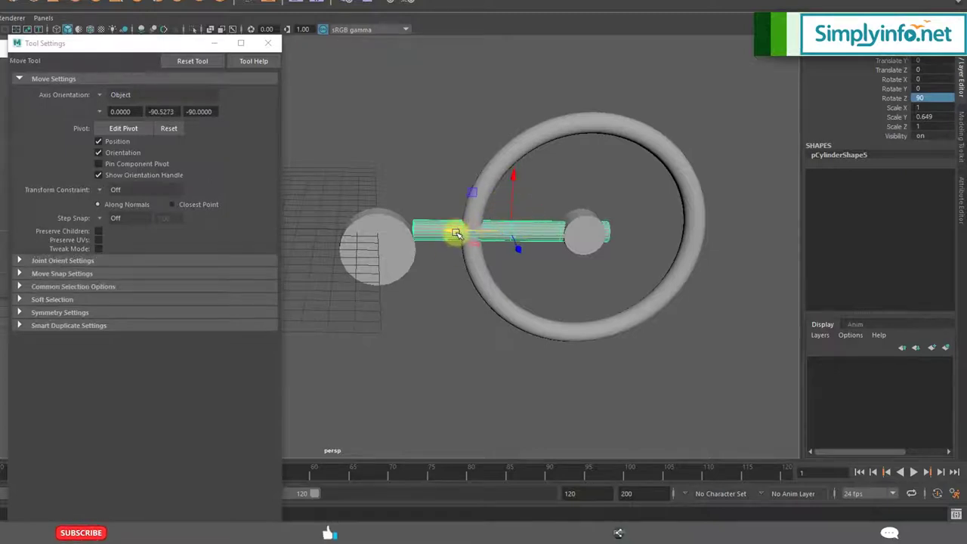
left_click_drag(456, 232, 441, 233)
key("e")
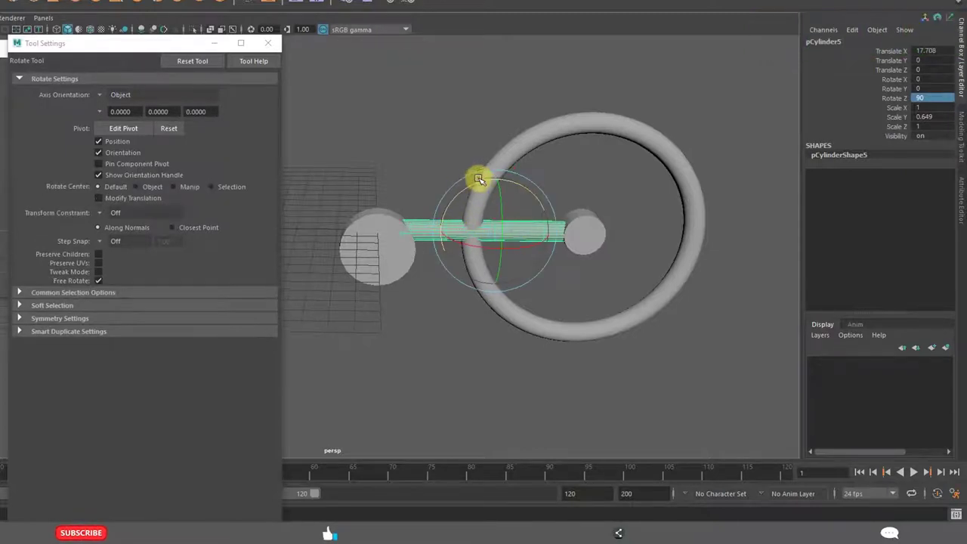
left_click_drag(478, 181, 474, 182)
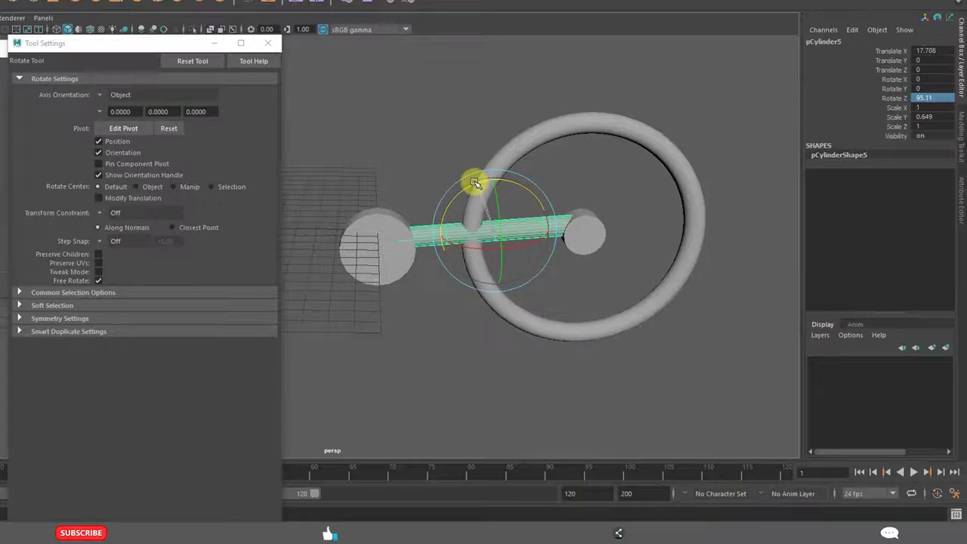
key("w")
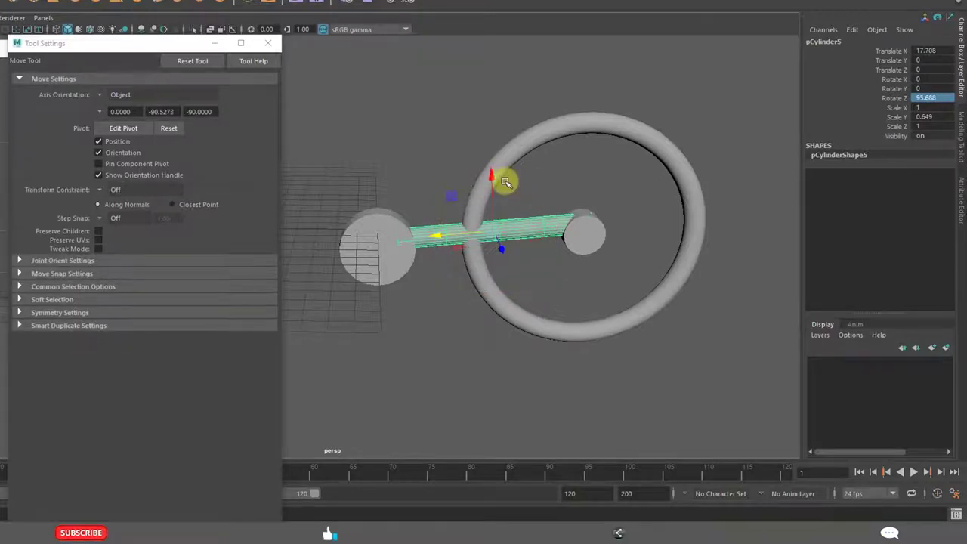
left_click_drag(492, 173, 491, 183)
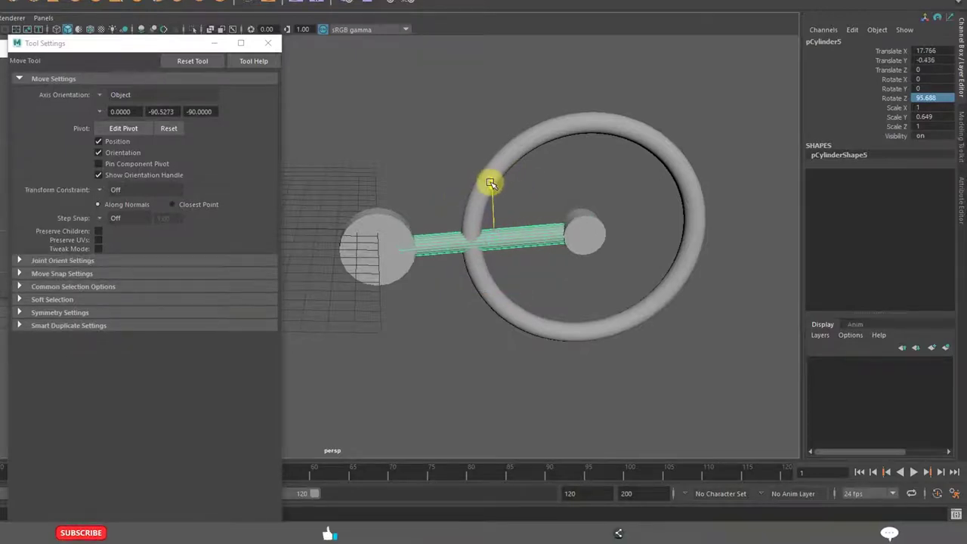
left_click(455, 380)
Orbit and pan the view until both wheels face the camera, centred.
scroll(479, 368, "down", 1)
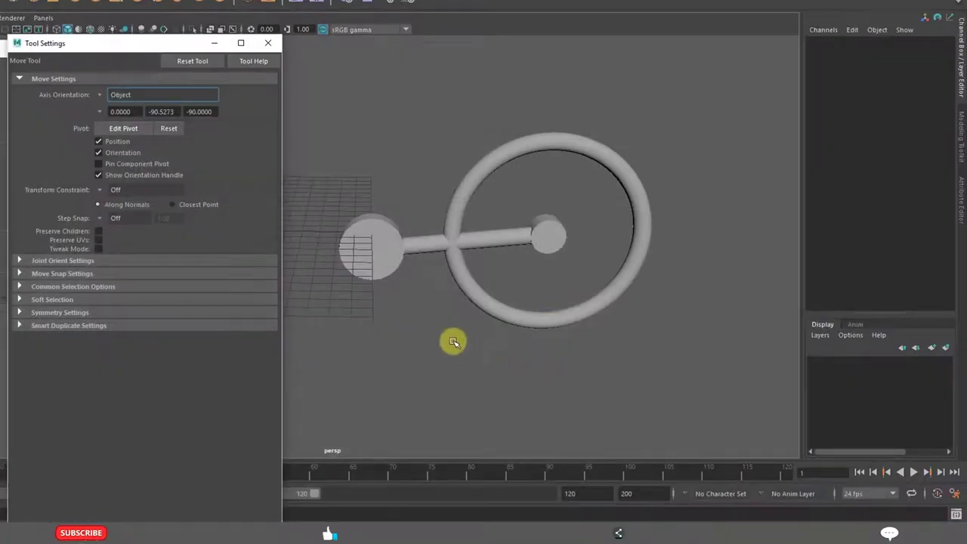
left_click_drag(453, 342, 438, 277, "alt")
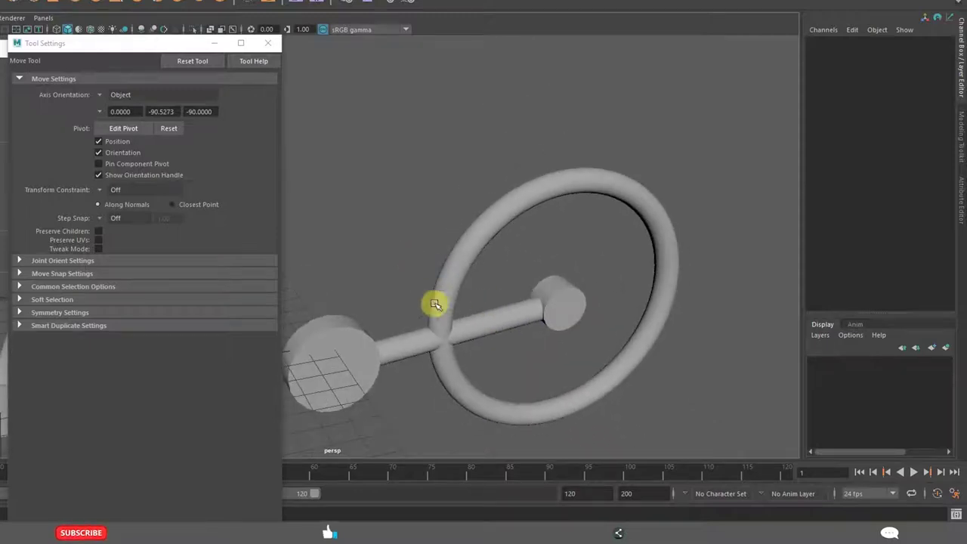
left_click_drag(431, 312, 448, 275, "alt")
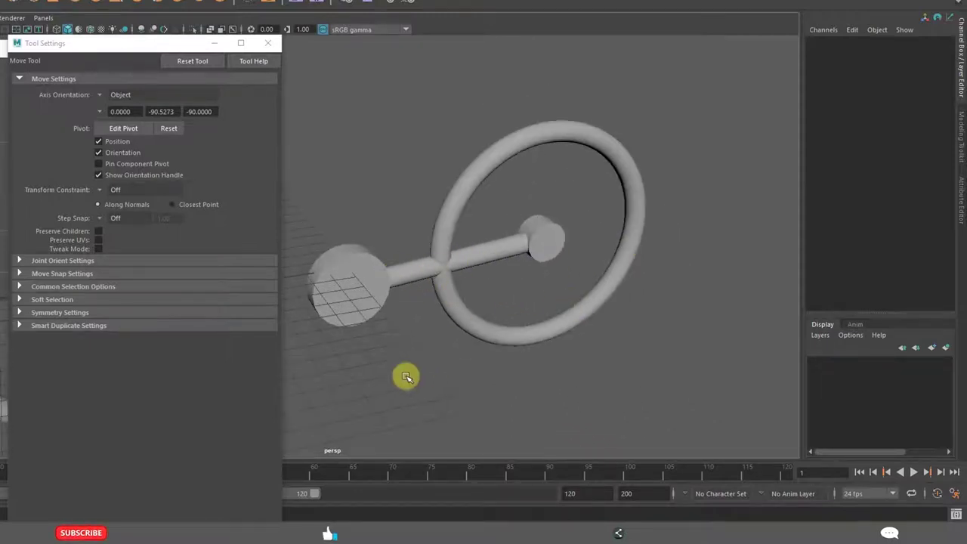
left_click_drag(406, 377, 542, 360, "alt")
right_click_drag(542, 360, 453, 356, "alt")
left_click_drag(453, 356, 481, 365, "alt")
mouse_move(482, 365)
middle_mouse_down("alt")
mouse_move(534, 363)
mouse_move(484, 358)
middle_mouse_up("alt")
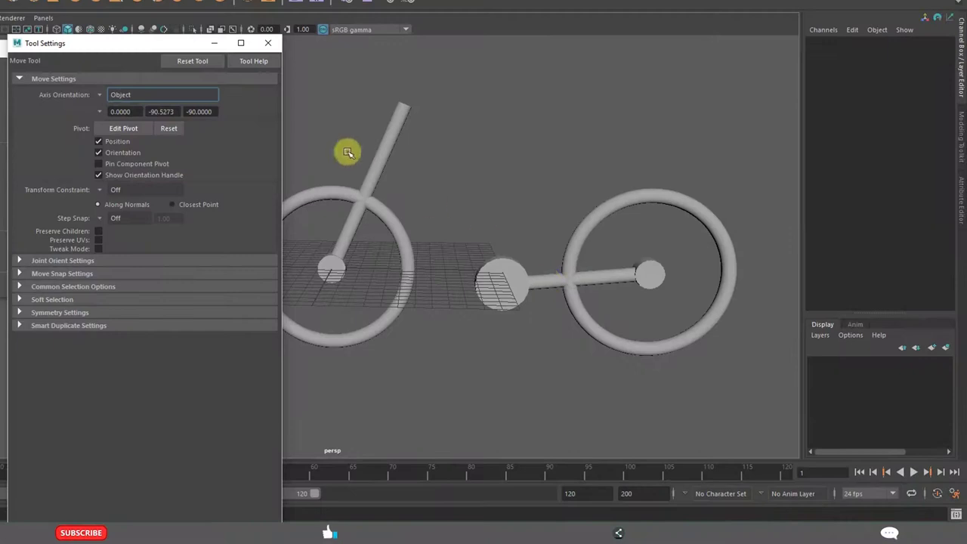
Duplicate the fork cylinder, move the copy down and tilt it to a diagonal.
left_click(386, 160)
key("ctrl+d")
left_click_drag(436, 217, 507, 236)
key("e")
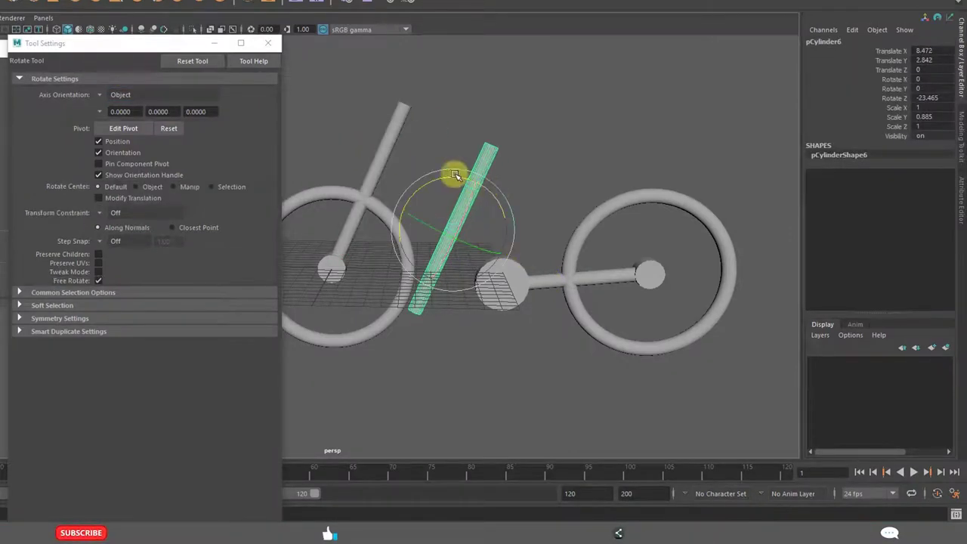
left_click_drag(455, 178, 396, 197)
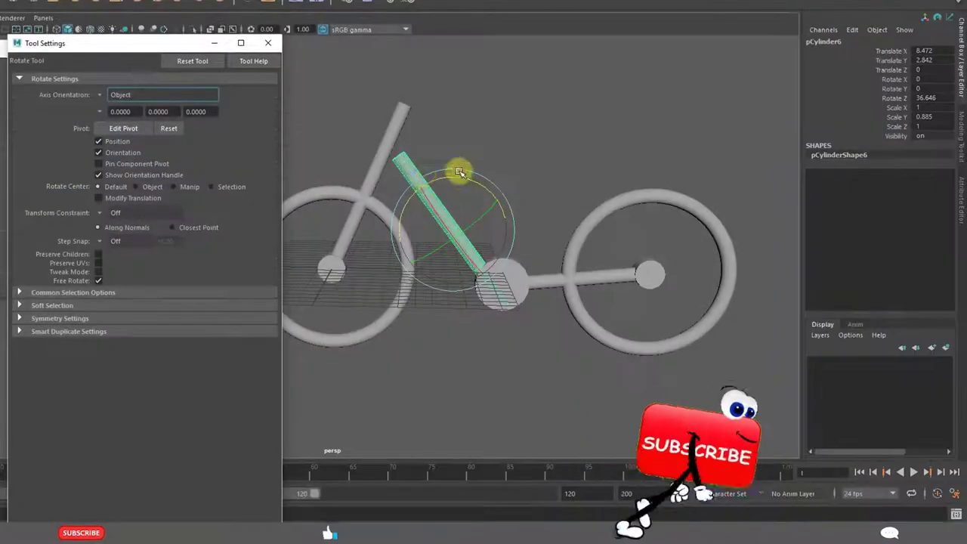
mouse_move(460, 168)
left_mouse_down()
mouse_move(464, 186)
mouse_move(469, 179)
left_mouse_up()
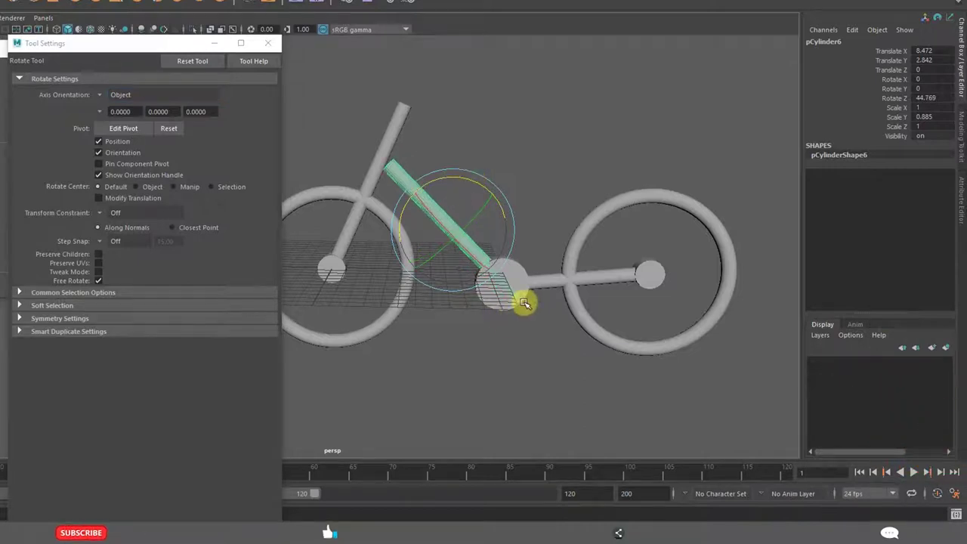
Resize the diagonal tube and slide it down to meet the crank disc.
key("w")
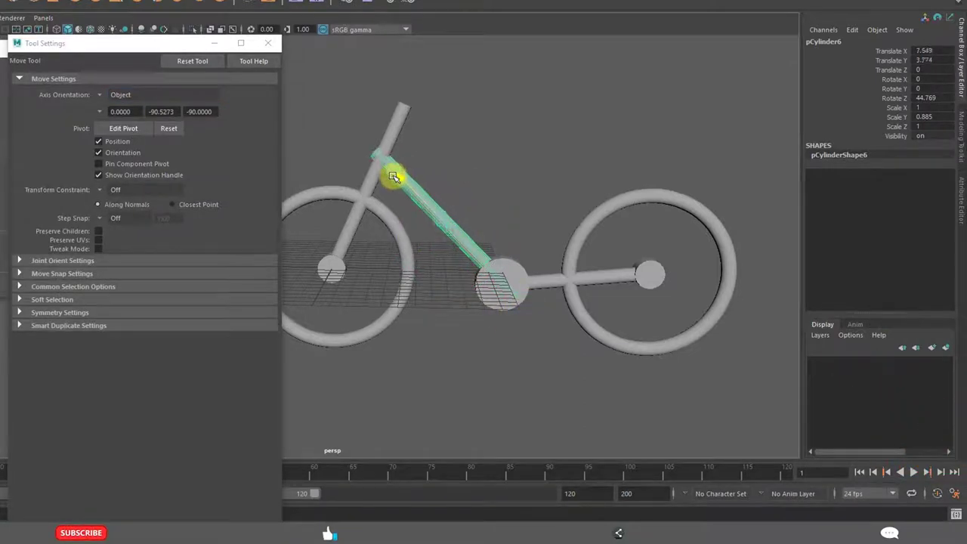
key("r")
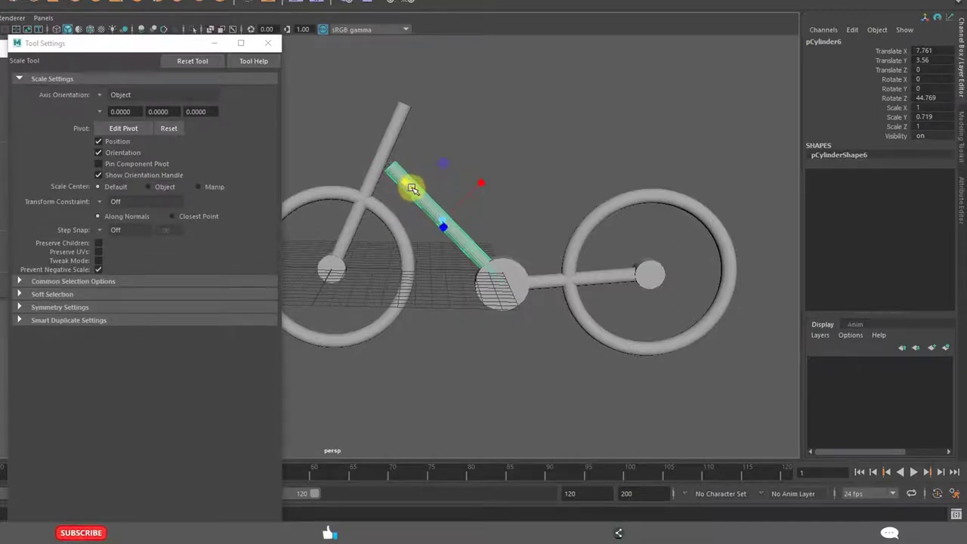
key("w")
left_click_drag(483, 182, 391, 179)
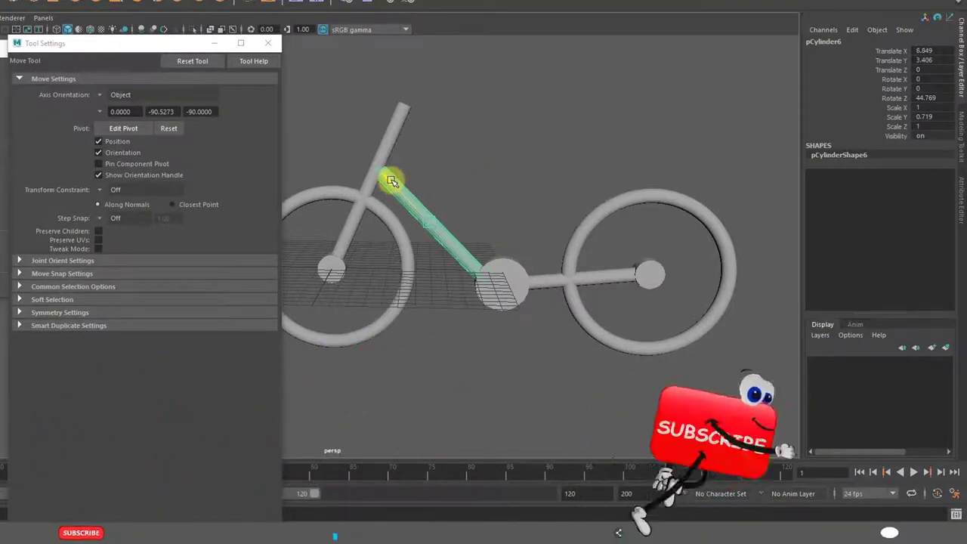
left_click(561, 182)
scroll(538, 325, "down", 3)
scroll(538, 325, "up", 5)
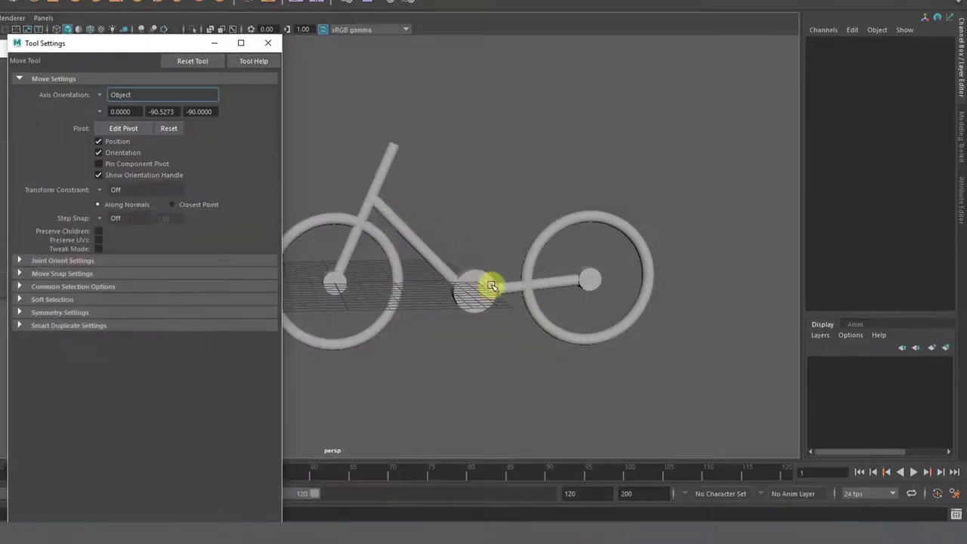
Duplicate the down tube, rotate the copy toward upright and slide it onto the crank disc.
left_click(431, 262)
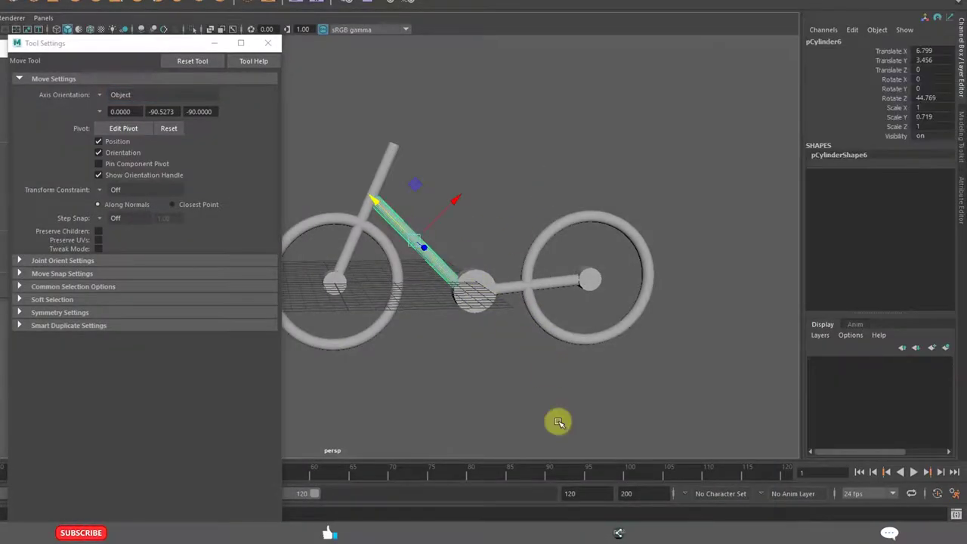
key("ctrl+d")
left_click_drag(453, 205, 501, 173)
key("e")
left_click_drag(410, 189, 449, 146)
key("w")
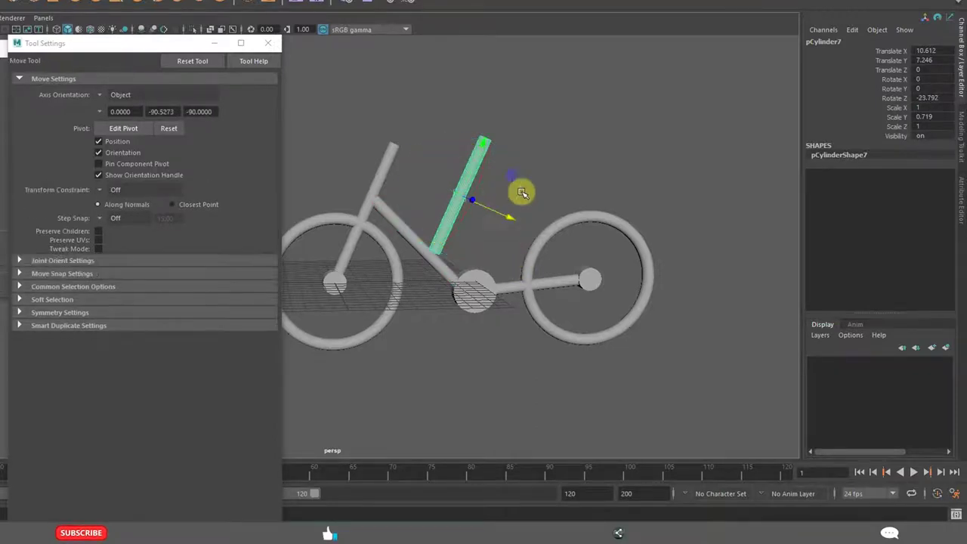
left_click_drag(510, 217, 559, 235)
left_click(483, 379)
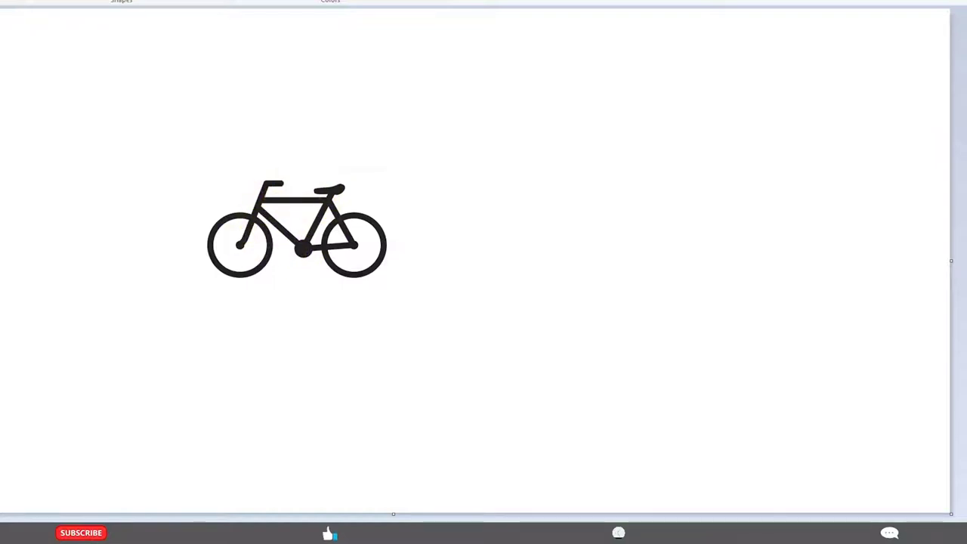
Return to the Maya scene and check the new seat tube from a slightly orbited view.
mouse_move(377, 530)
left_click(378, 487)
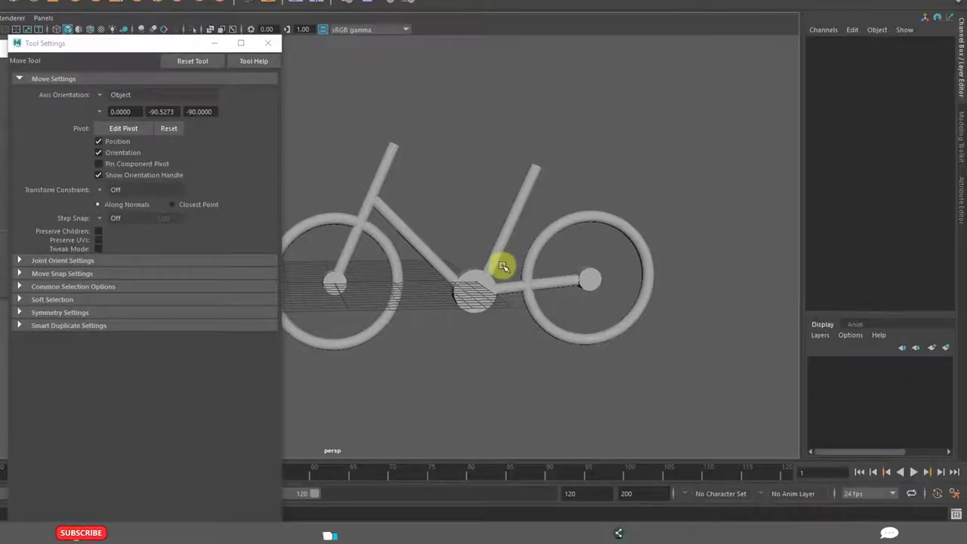
left_click(507, 240)
left_click_drag(507, 240, 516, 302, "alt")
left_click(478, 371)
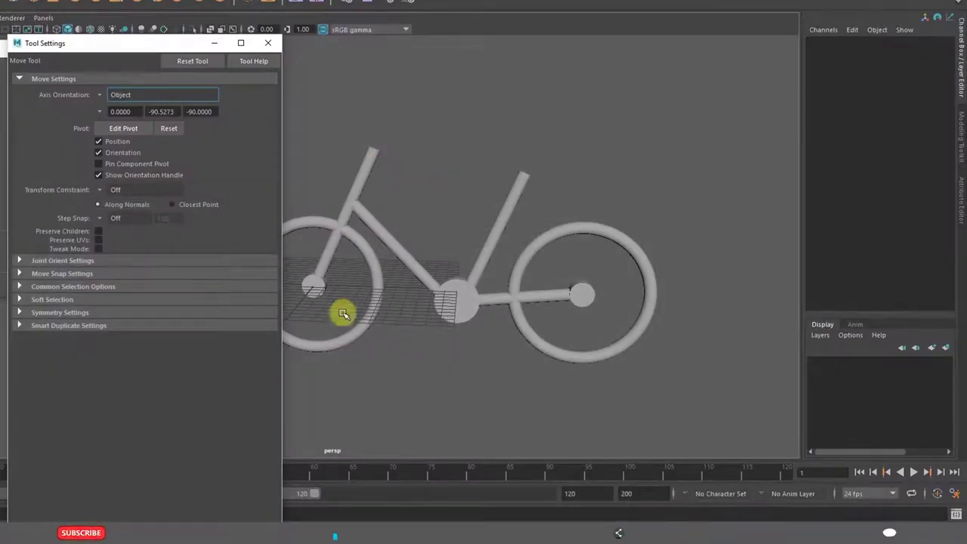
Duplicate the front fork cylinder and rotate the copy exactly 90 degrees to lie horizontal.
left_click(372, 161)
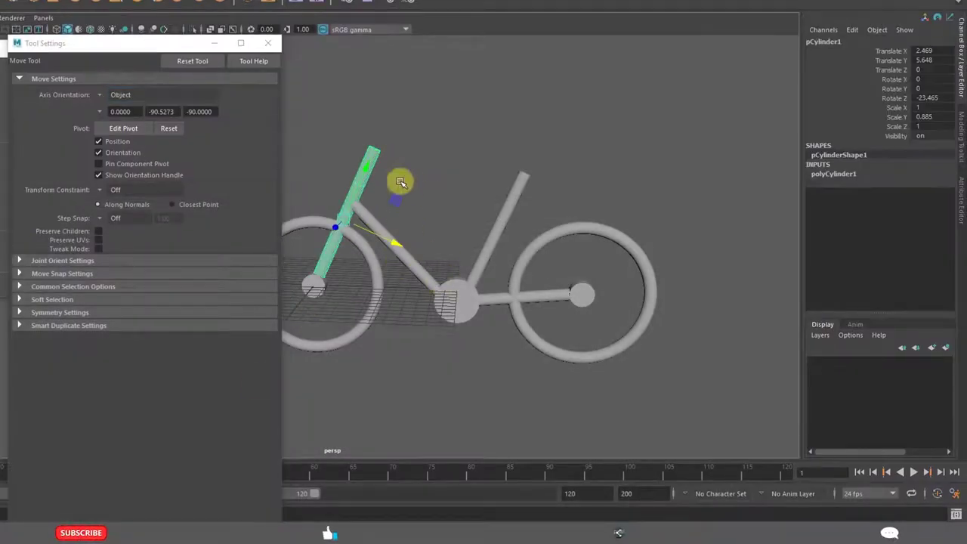
key("ctrl+d")
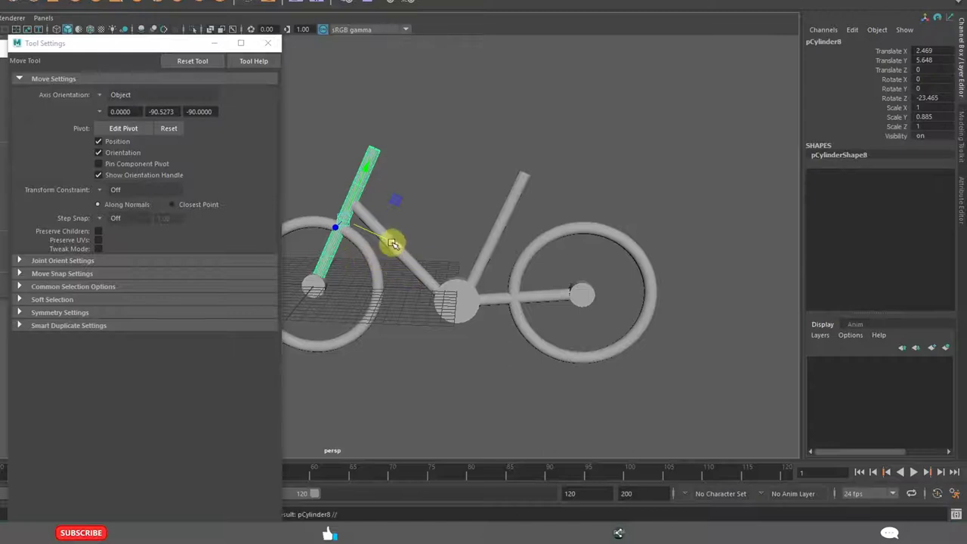
left_click_drag(395, 241, 460, 274)
key("e")
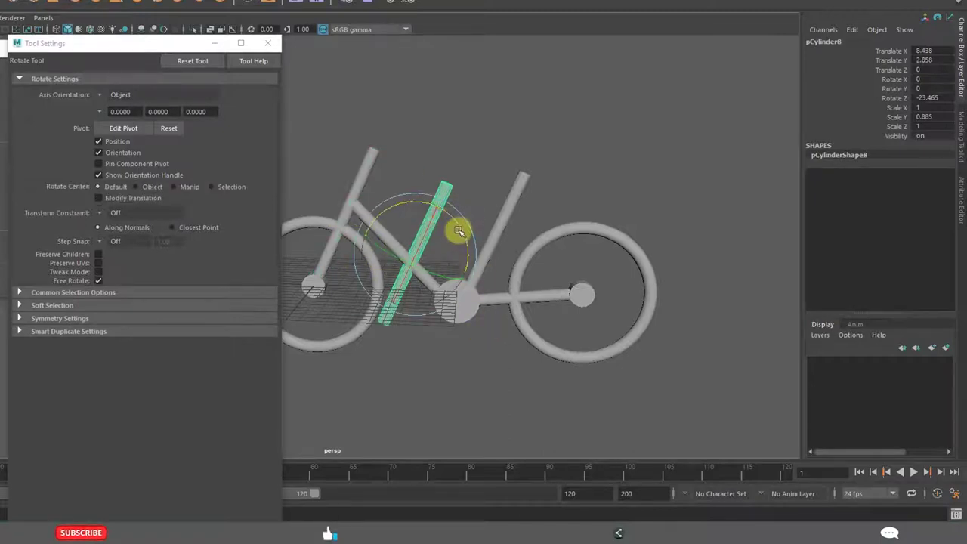
left_click_drag(460, 230, 363, 218)
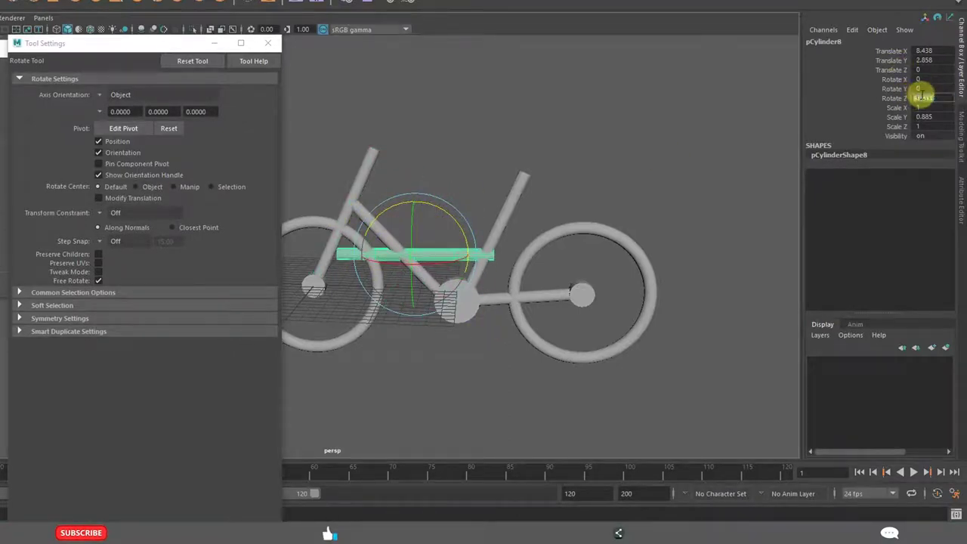
type("90")
key("Return")
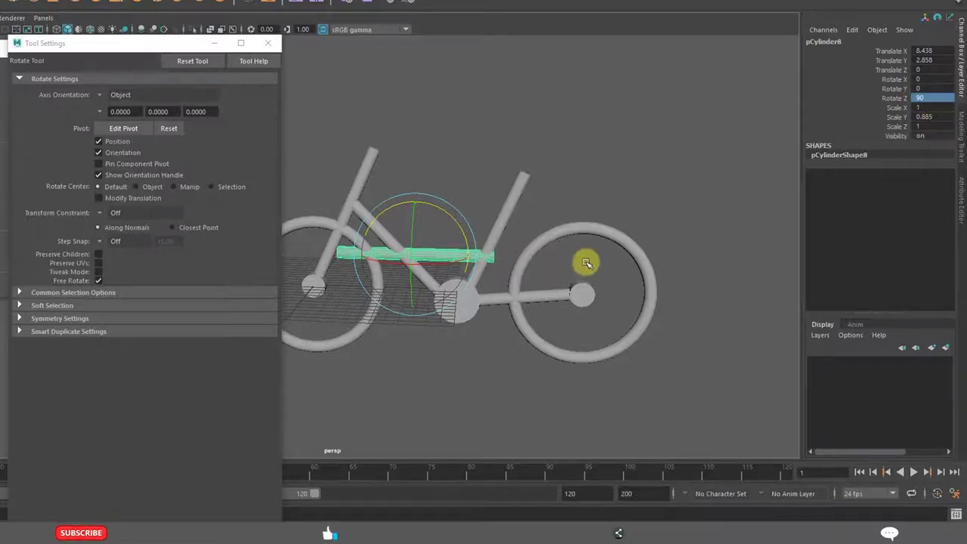
Raise the horizontal tube and place it over the fork and seat tube as the top tube.
key("w")
left_click_drag(418, 202, 433, 102)
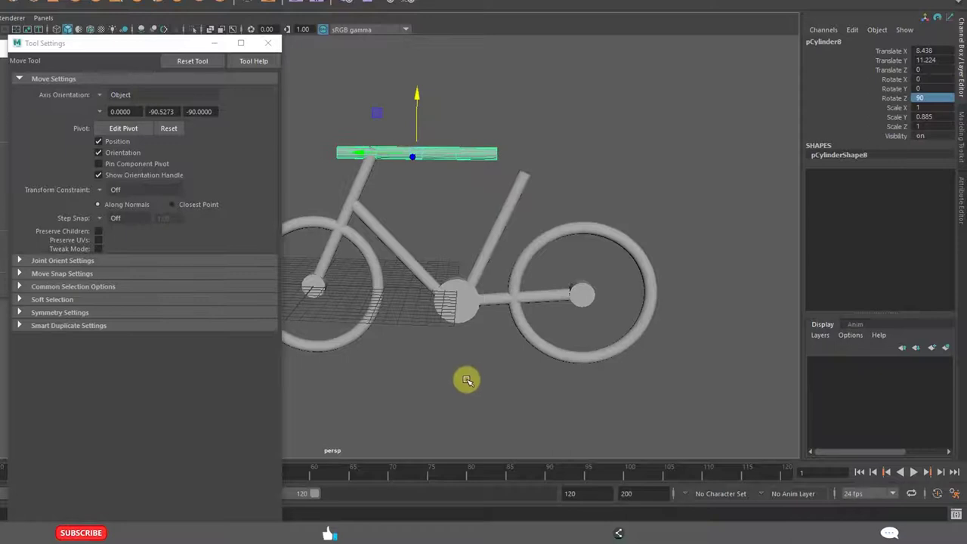
middle_click_drag(468, 379, 525, 378, "alt")
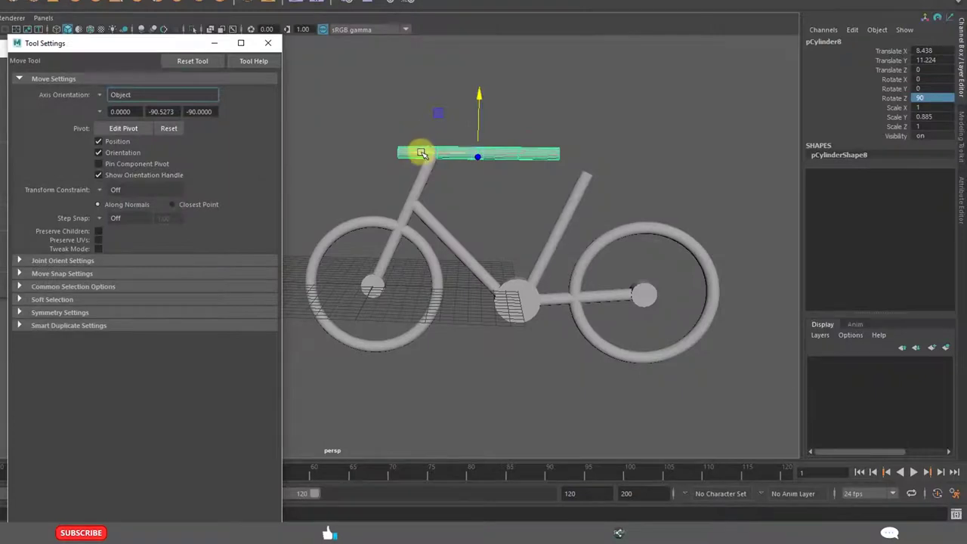
left_click_drag(422, 154, 446, 151)
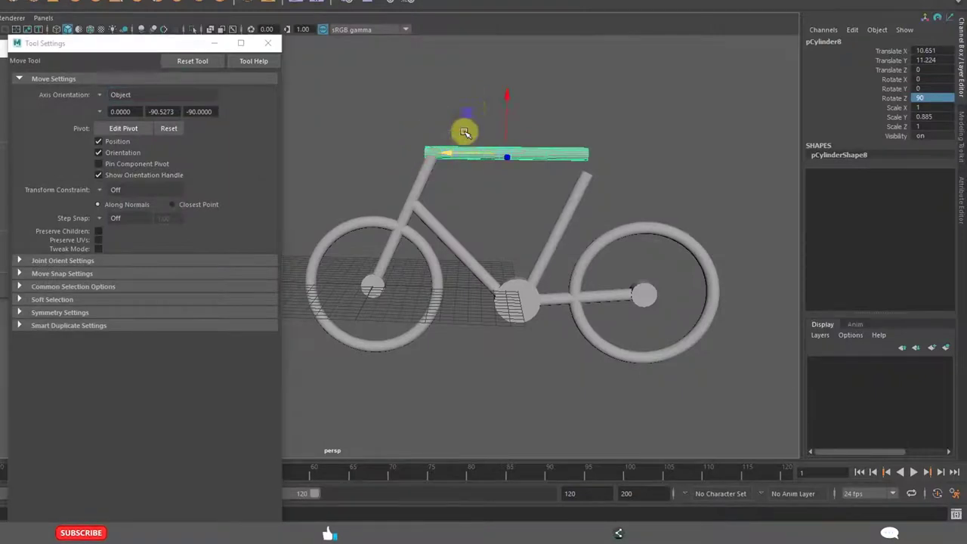
left_click_drag(509, 95, 510, 110)
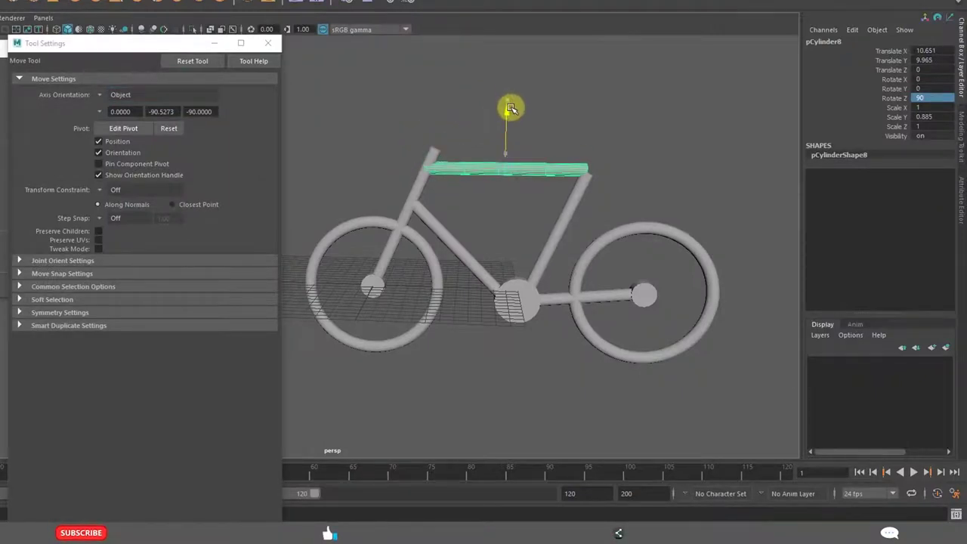
left_click(520, 389)
mouse_move(499, 360)
left_mouse_down("alt")
mouse_move(454, 361)
mouse_move(506, 360)
left_mouse_up("alt")
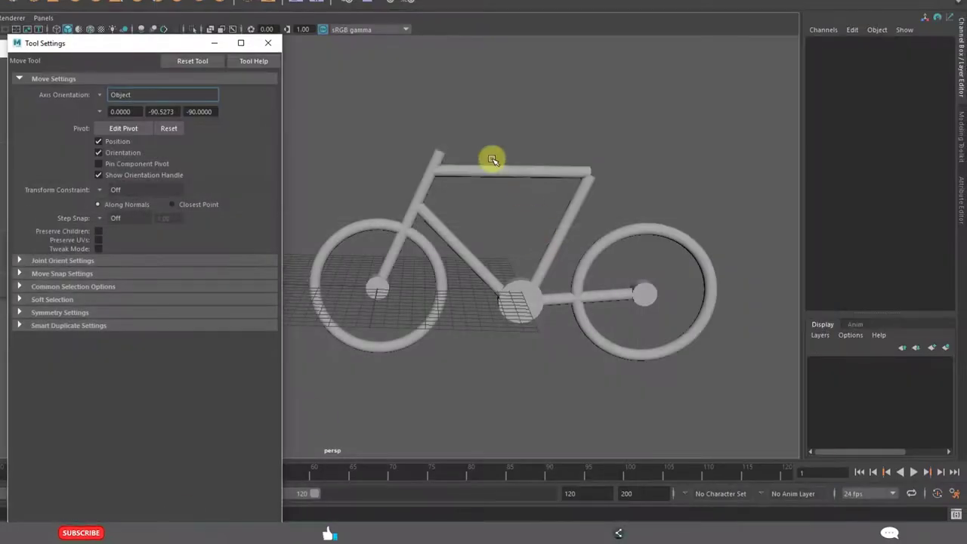
Lower the top tube slightly and lengthen it a little.
left_click(486, 170)
left_click_drag(508, 103, 509, 134)
key("r")
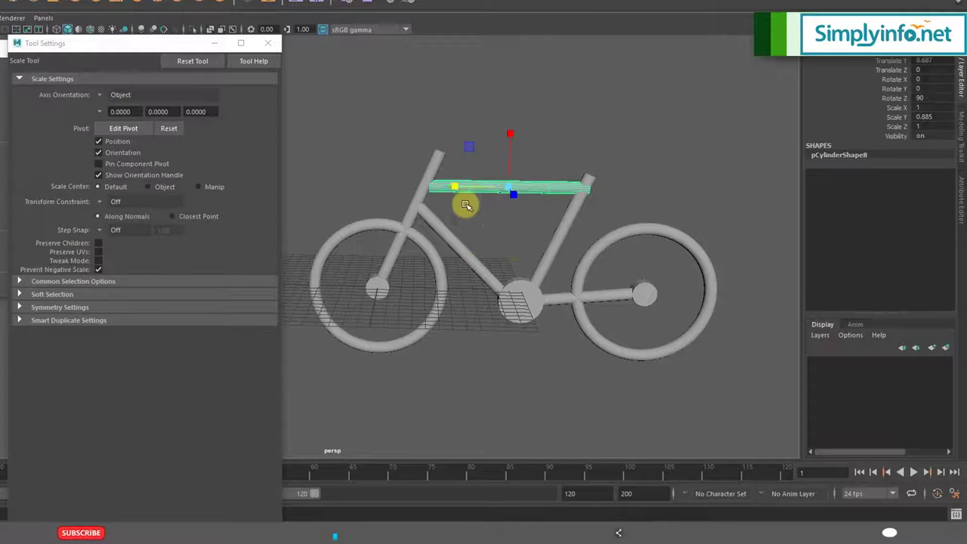
left_click_drag(453, 188, 449, 187)
left_click(620, 189)
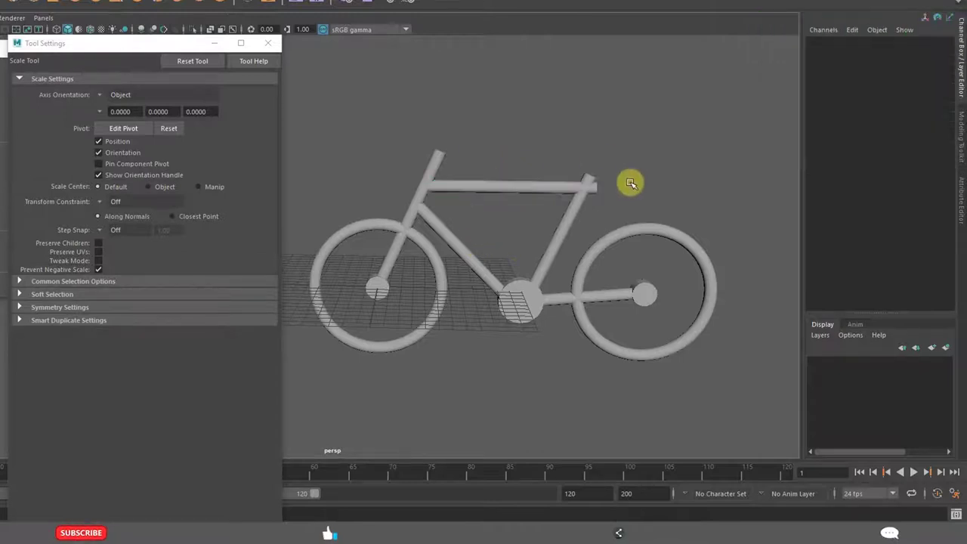
left_click_drag(482, 365, 505, 355, "alt")
Nudge the top tube slightly lower and to the right so it meets both tubes.
left_click(525, 178)
key("w")
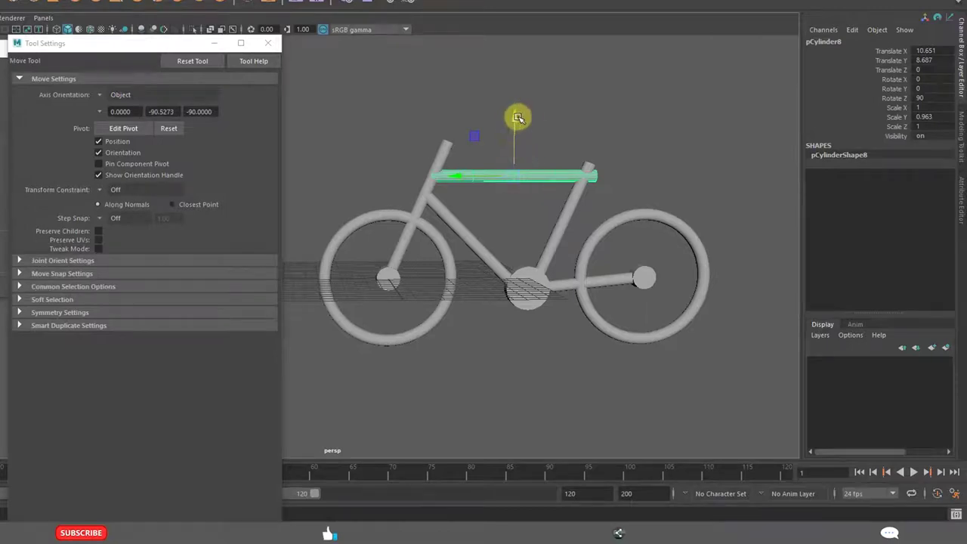
left_click_drag(517, 118, 518, 123)
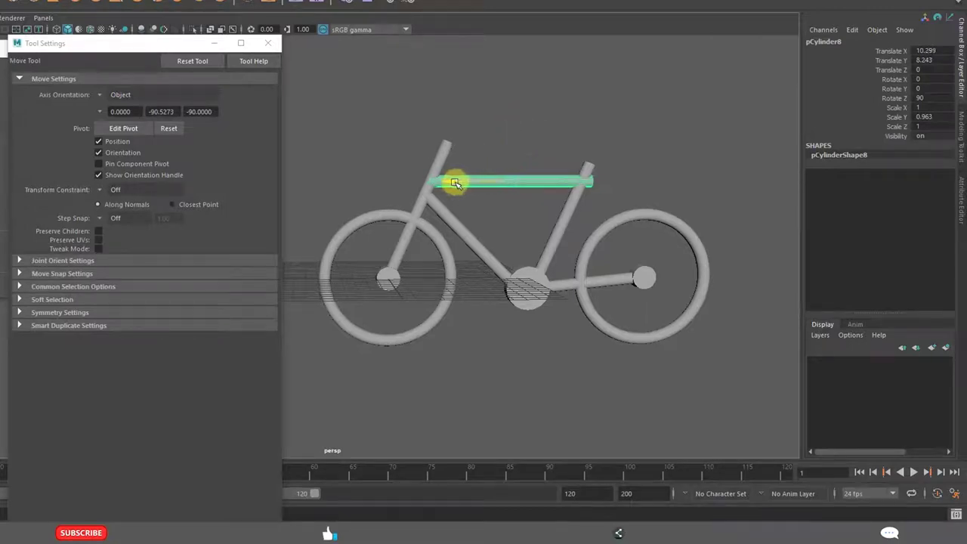
left_click_drag(457, 183, 460, 185)
left_click(476, 341)
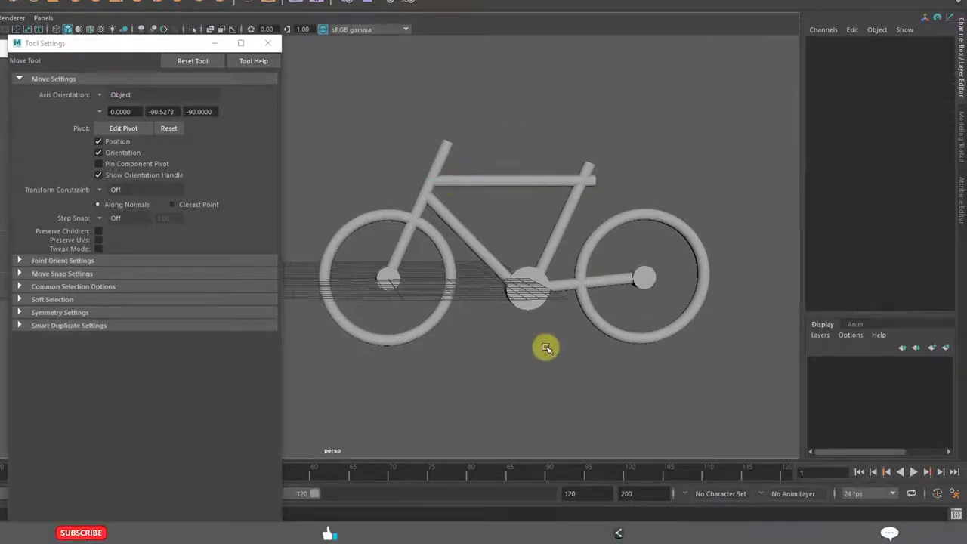
right_click_drag(546, 345, 460, 333, "alt")
left_click_drag(460, 332, 467, 327, "alt")
scroll(533, 332, "up", 5)
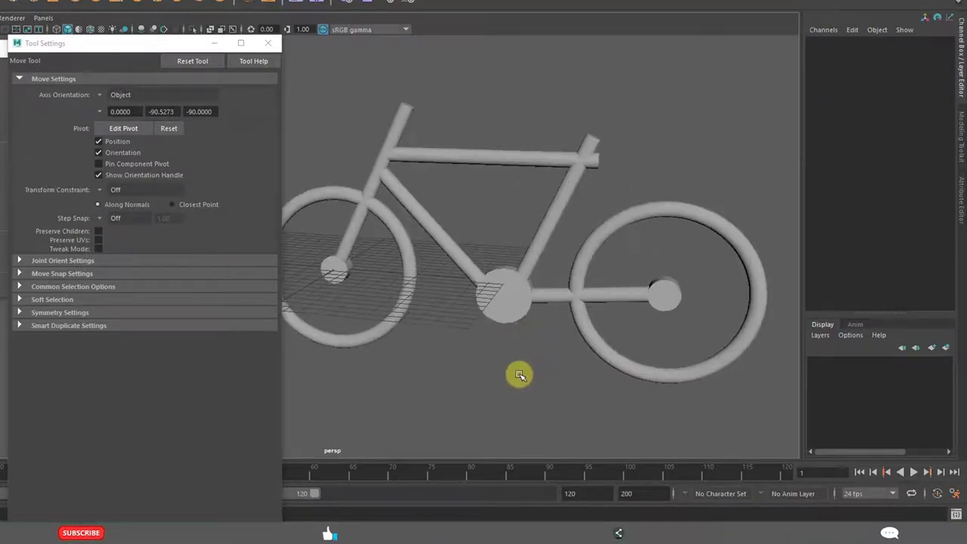
left_click_drag(520, 375, 442, 369, "alt")
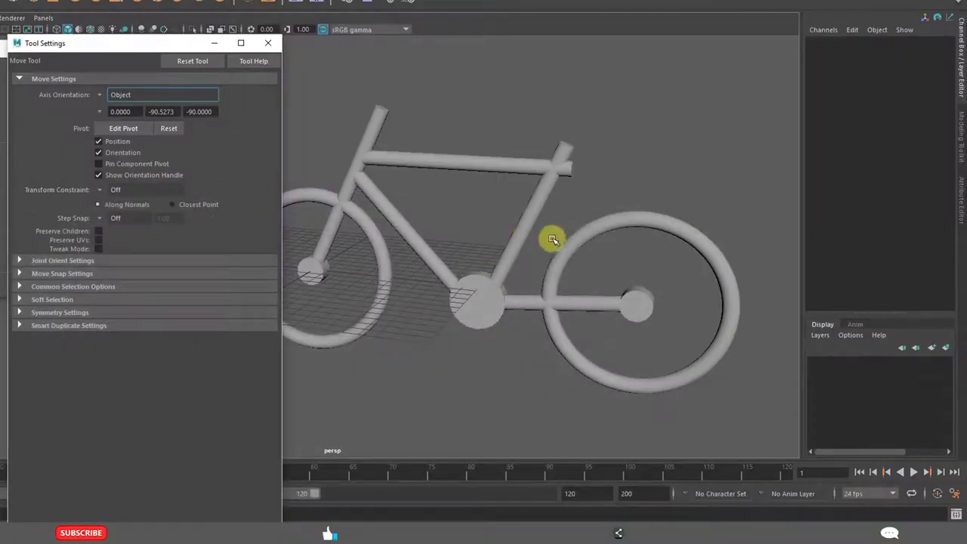
Duplicate the seat tube, move the copy toward the rear wheel and tilt it the opposite way.
left_click_drag(550, 237, 500, 217, "alt")
left_click(500, 217)
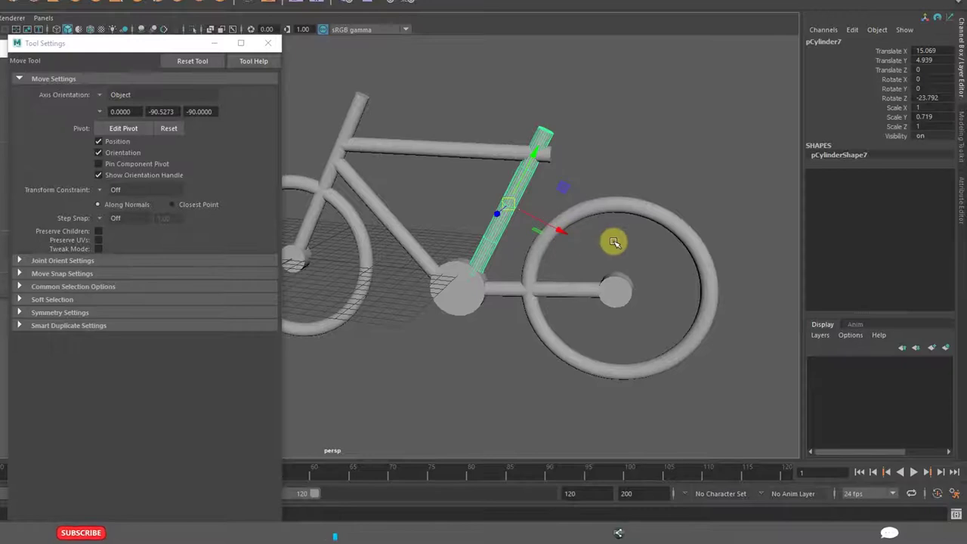
key("ctrl+d")
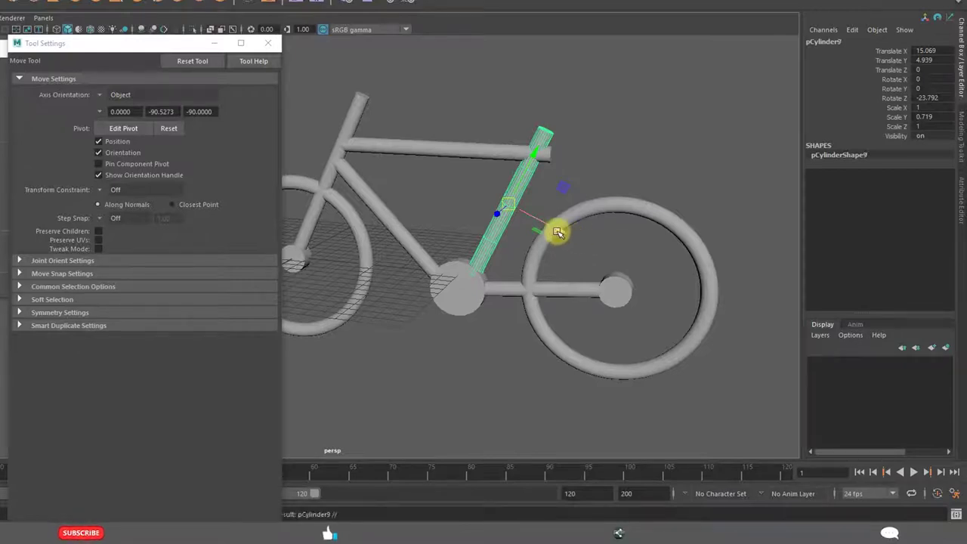
left_click_drag(557, 232, 632, 274)
key("e")
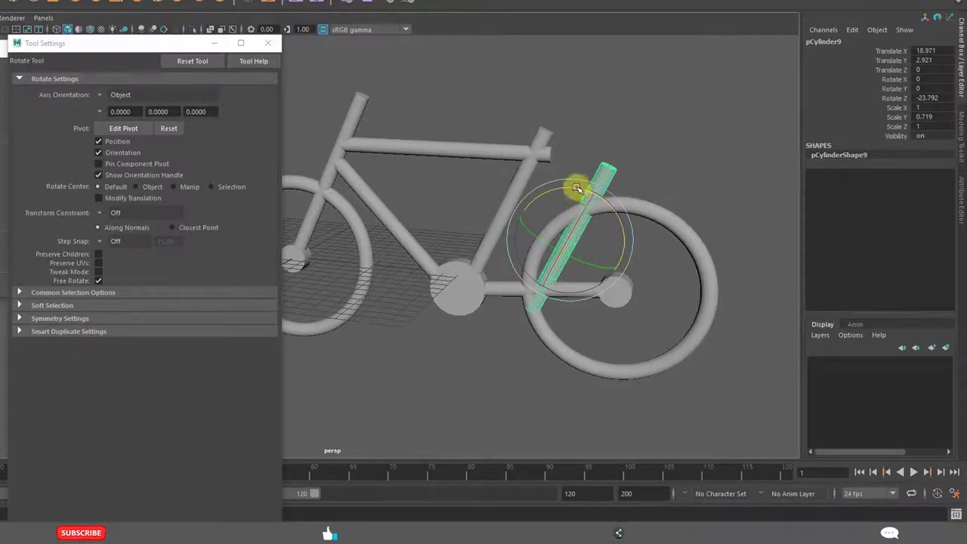
left_click_drag(573, 188, 521, 216)
Move the seat stay up to the top tube's rear end, shorten it slightly and fine-tune its position.
key("w")
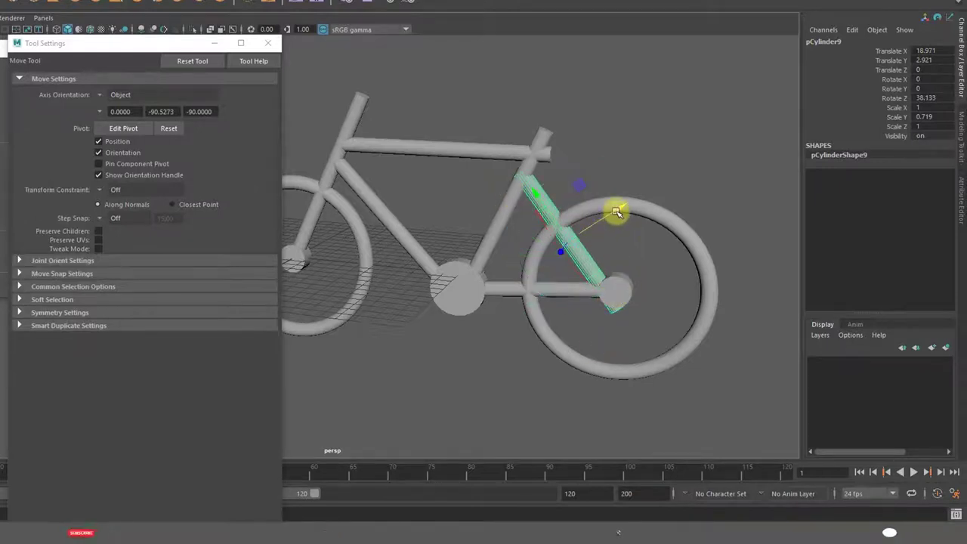
left_click_drag(615, 213, 542, 174)
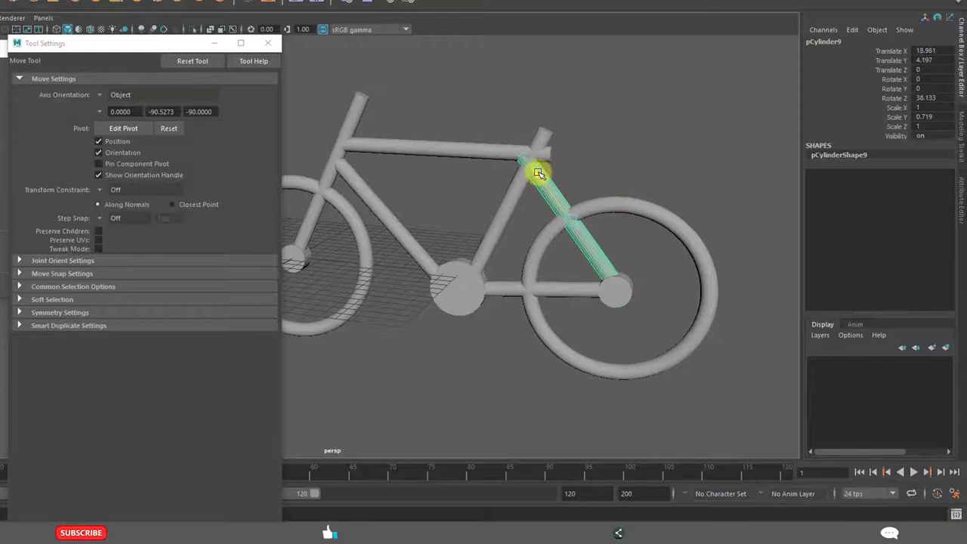
key("r")
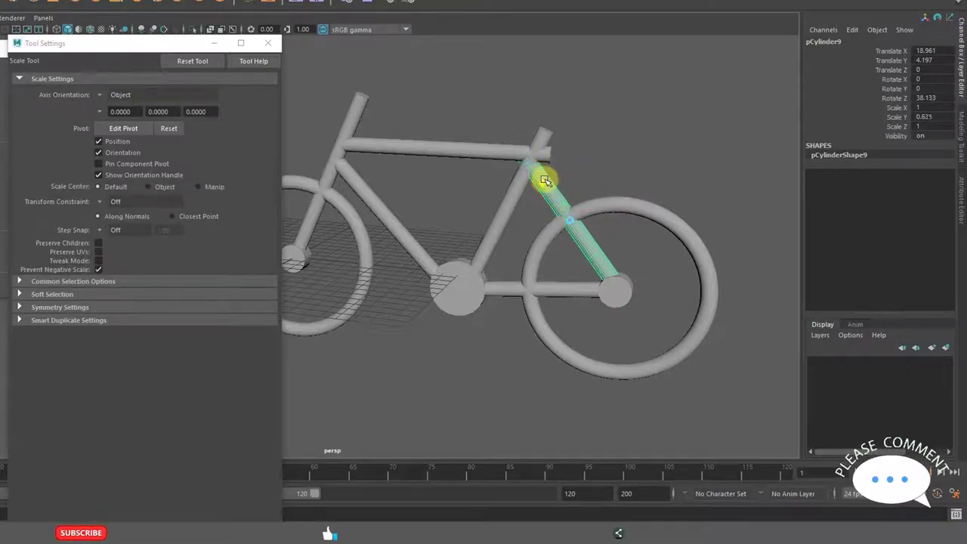
left_click_drag(546, 180, 546, 181)
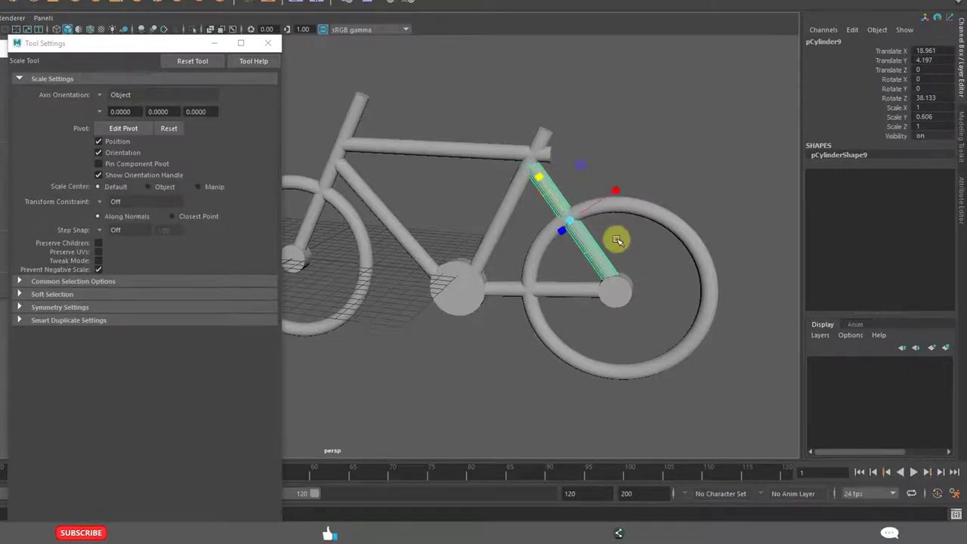
key("w")
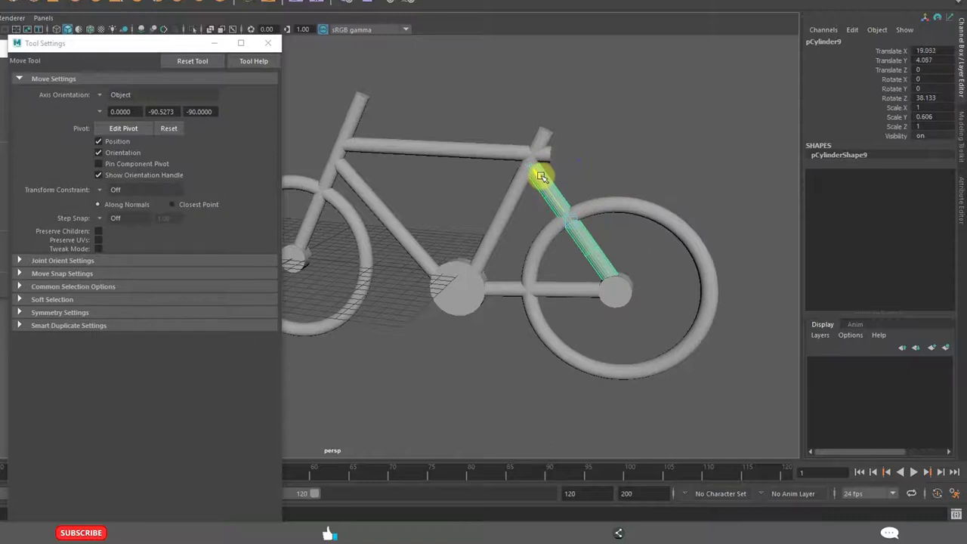
left_click(639, 135)
left_click_drag(639, 294, 616, 303, "alt")
left_click(578, 237)
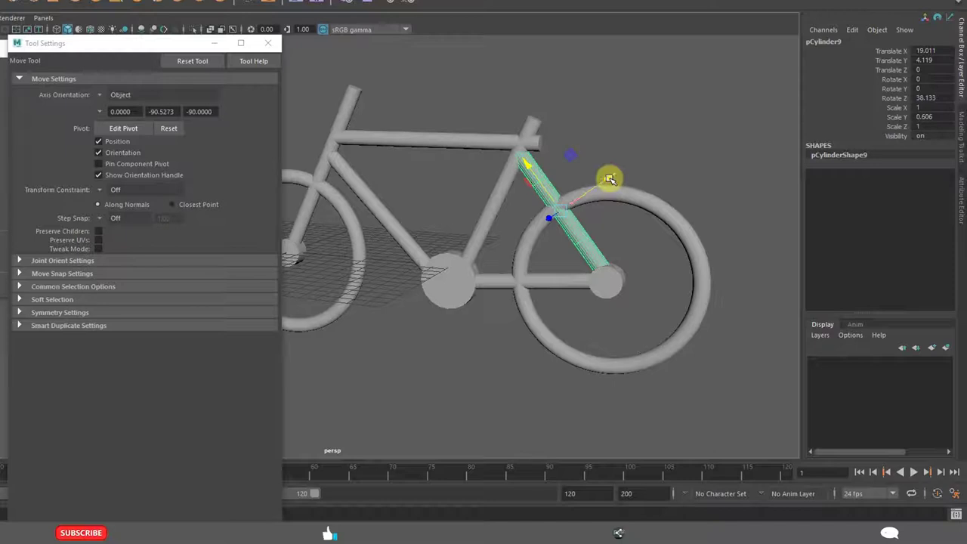
middle_click_drag(609, 179, 612, 181)
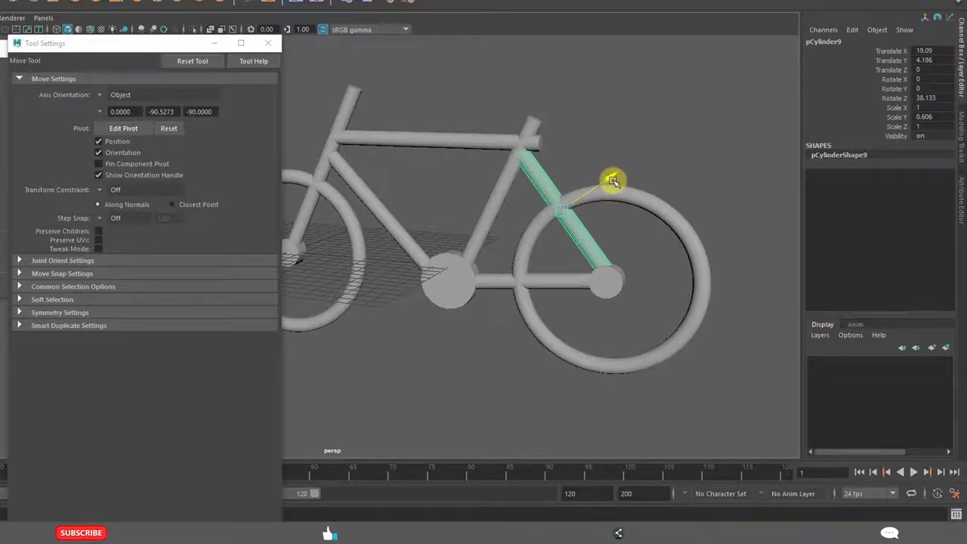
left_click(623, 181)
left_click_drag(471, 234, 501, 233, "alt")
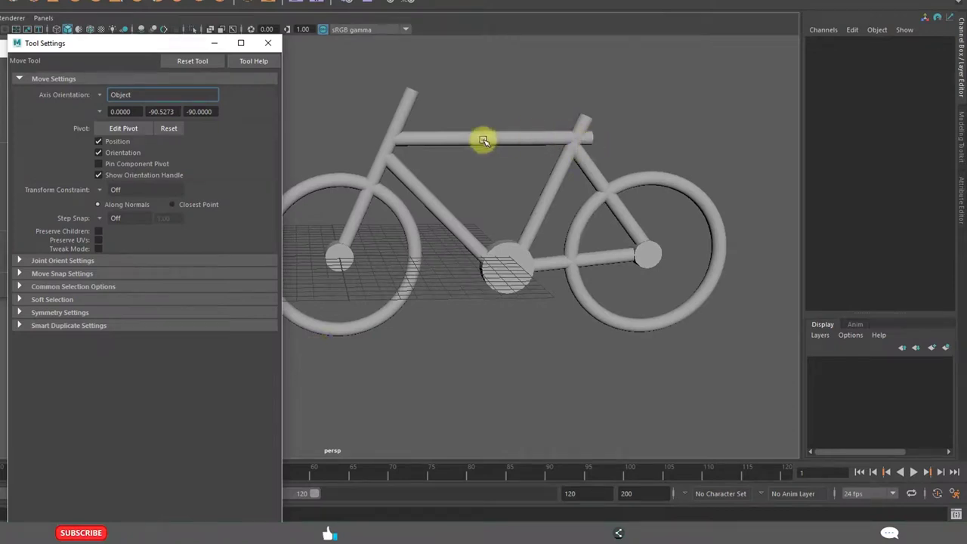
Lower the top tube, shrink it slightly and shift it left to Translate X 10.04.
left_click(484, 139)
scroll(624, 167, "up", 5)
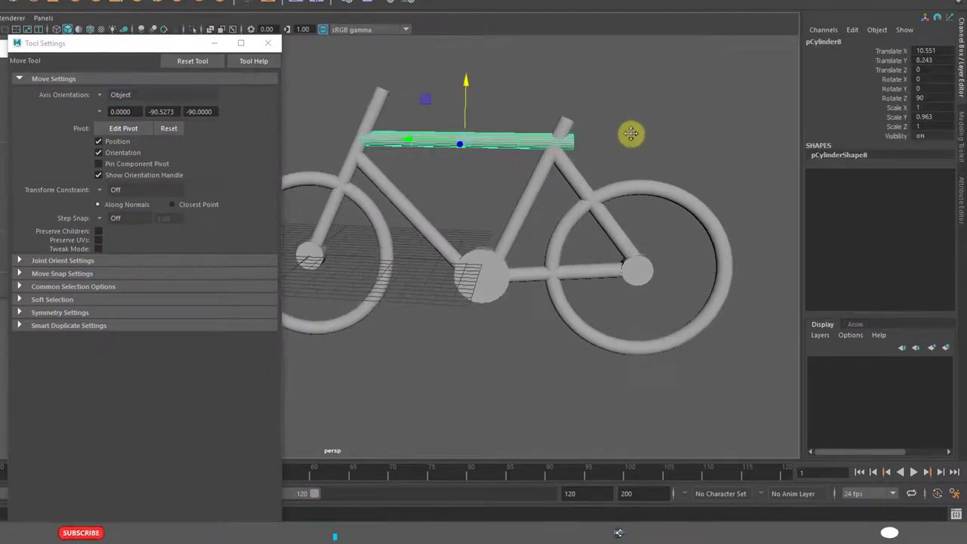
scroll(614, 185, "up", 2)
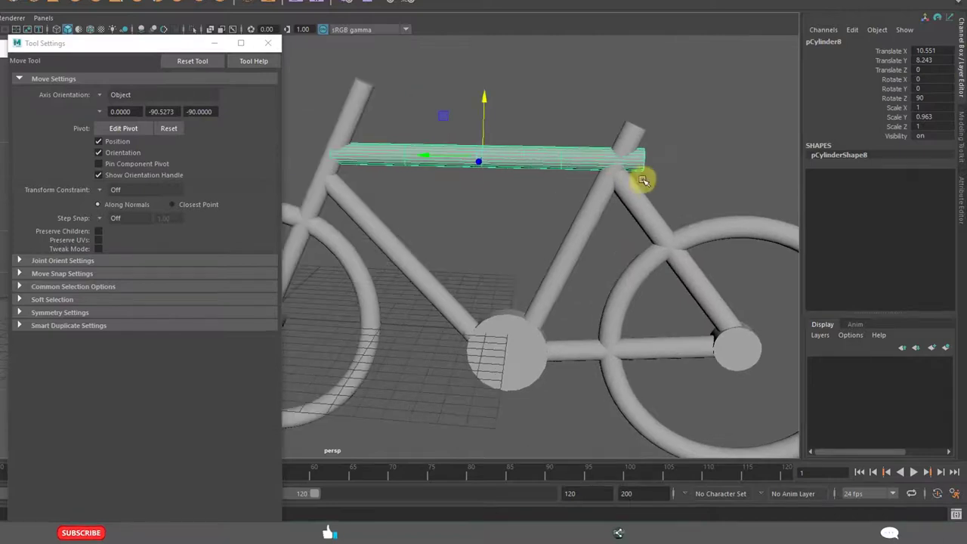
left_click_drag(479, 93, 485, 98)
key("r")
left_click_drag(423, 157, 432, 157)
key("w")
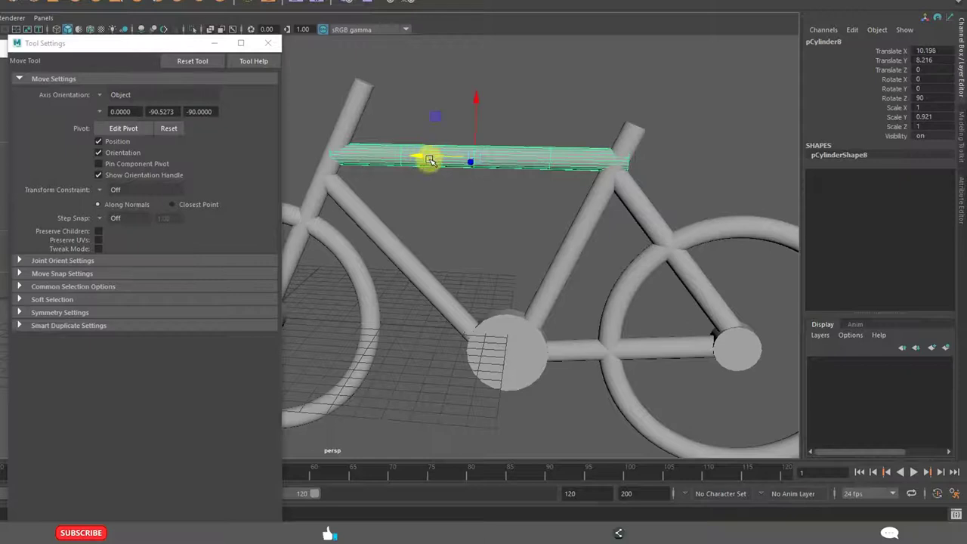
key("r")
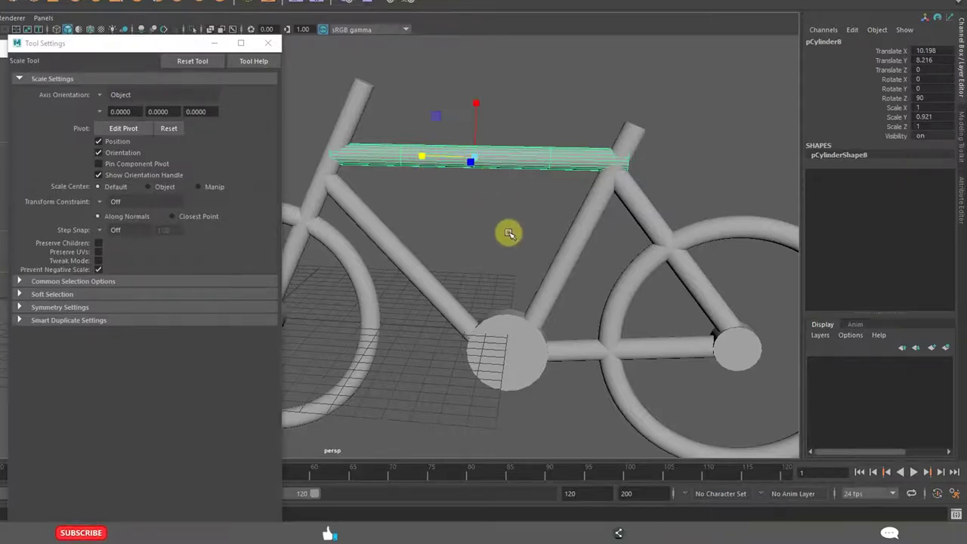
left_click_drag(507, 237, 482, 241, "alt")
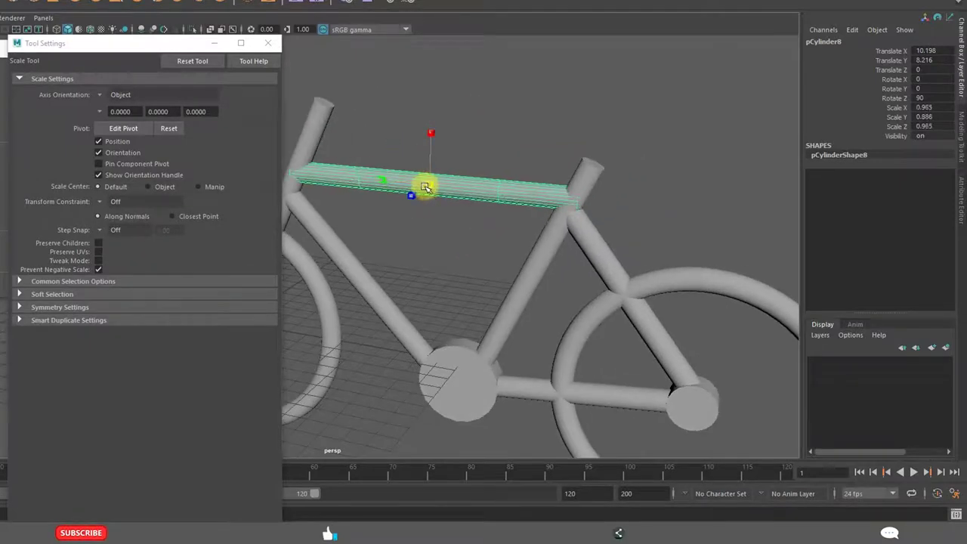
left_click_drag(426, 186, 421, 189)
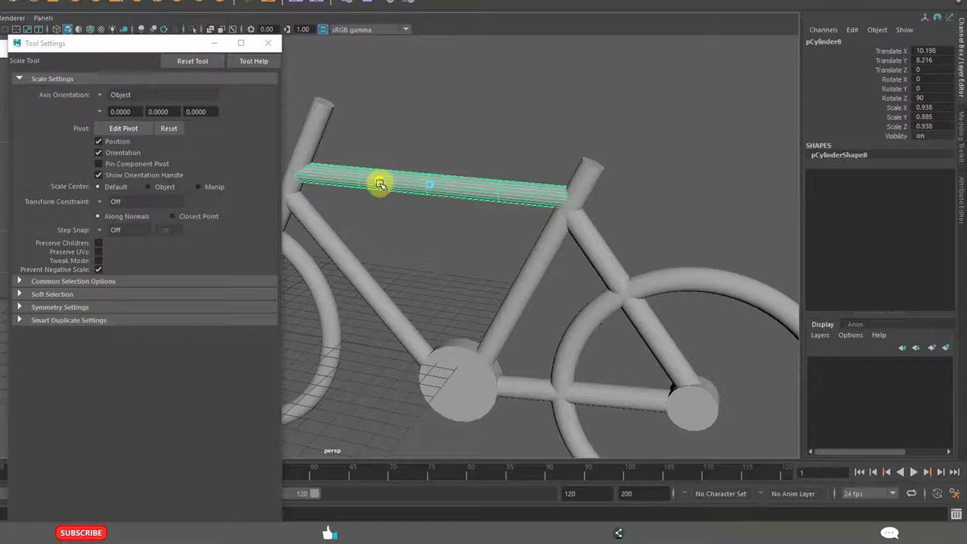
key("w")
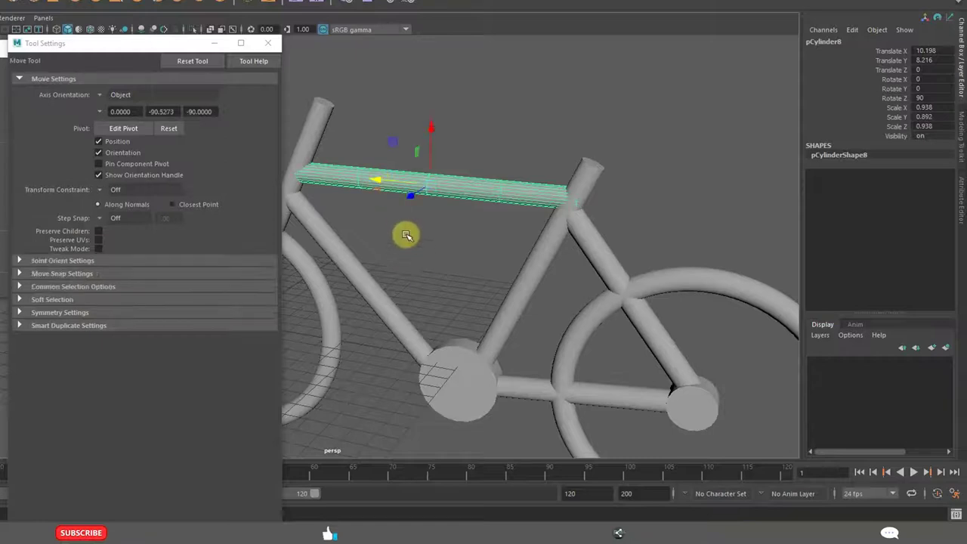
left_click_drag(376, 184, 373, 179)
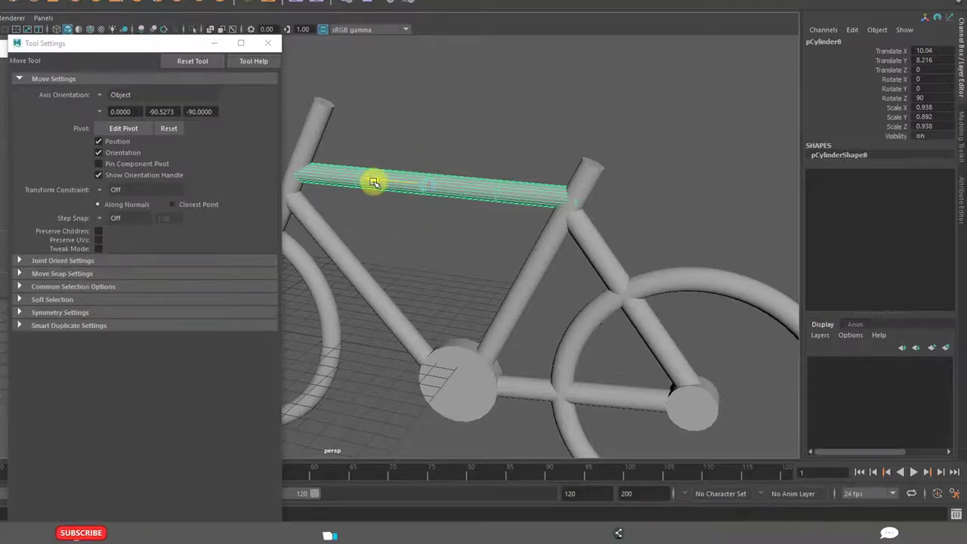
Nudge the seat stay to X 19.172, Y 4.269 so it meets the frame.
left_click(667, 214)
left_click_drag(667, 214, 601, 192, "alt")
left_click(604, 186)
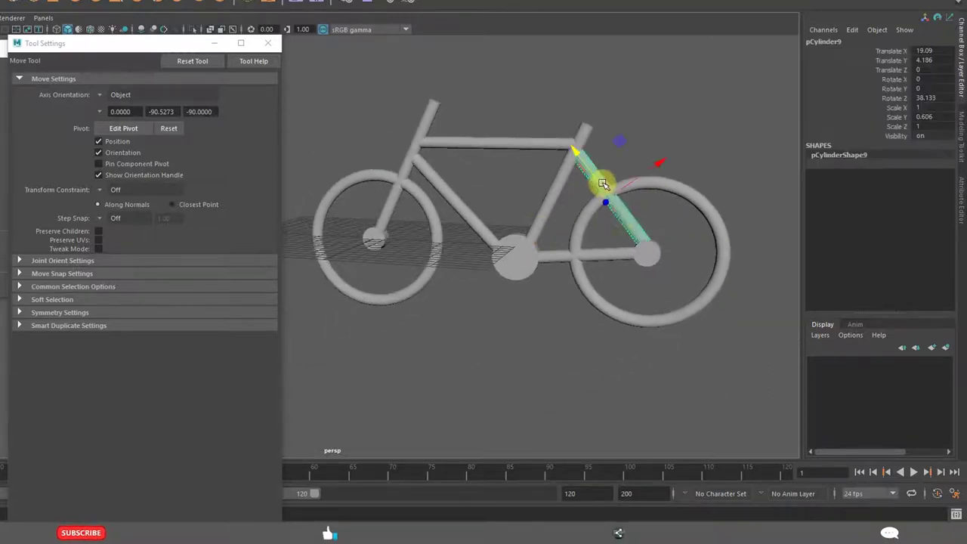
left_click_drag(570, 149, 664, 161)
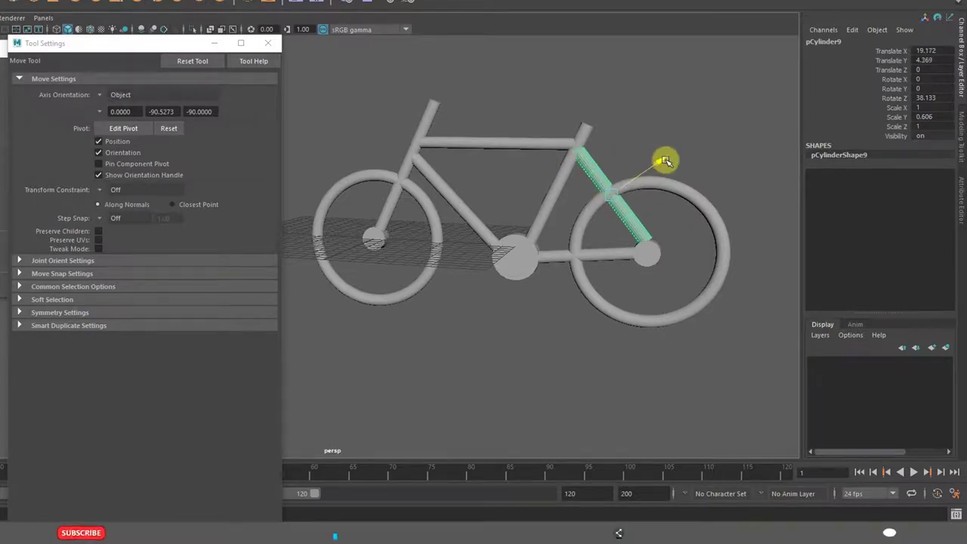
left_click(546, 371)
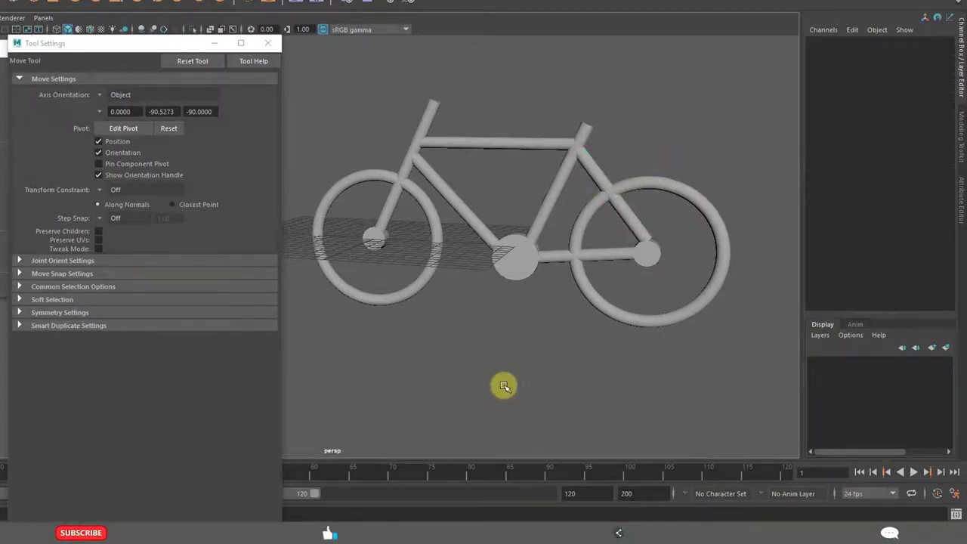
left_click_drag(546, 371, 612, 341, "alt")
Uniformly enlarge the rear wheel hub cylinder.
middle_click_drag(611, 341, 518, 367, "alt")
right_click_drag(518, 367, 552, 356, "alt")
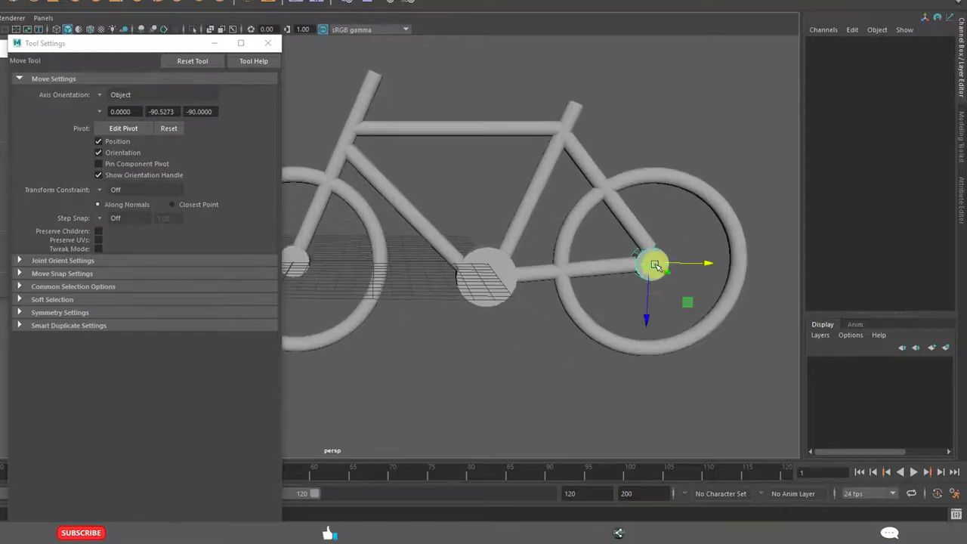
left_click(655, 264)
key("r")
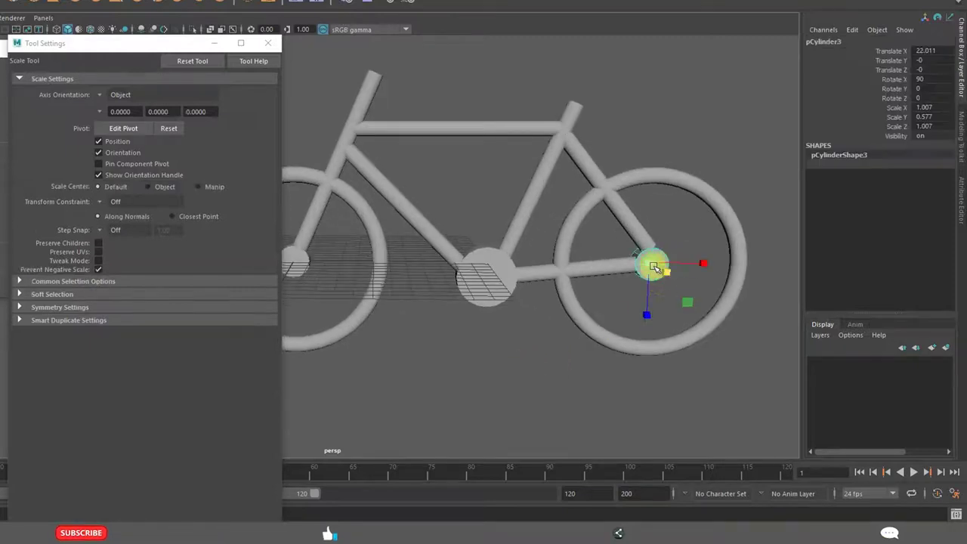
left_click_drag(651, 265, 658, 264)
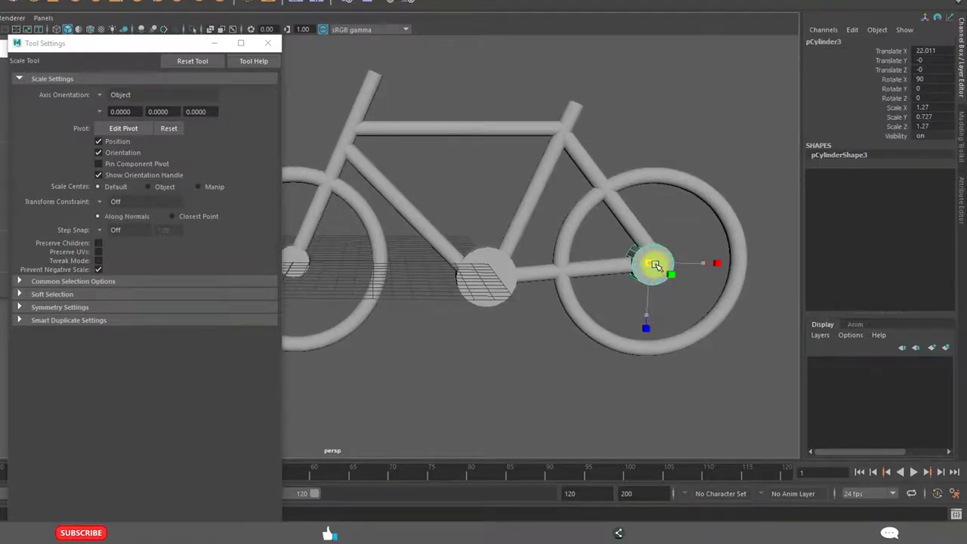
left_click(479, 385)
Check the front hub and inspect the finished frame from a low side-on angle.
scroll(483, 370, "down", 3)
scroll(528, 351, "up", 2)
scroll(533, 349, "up", 2)
left_click_drag(534, 349, 504, 367, "alt")
left_click(403, 252)
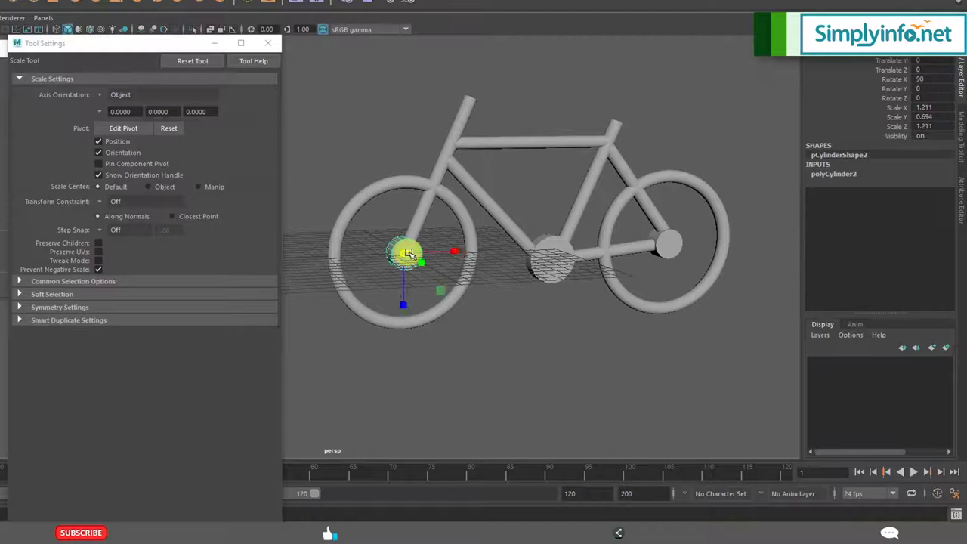
left_click(529, 359)
left_click_drag(542, 363, 460, 339, "alt")
right_click_drag(461, 339, 518, 345, "alt")
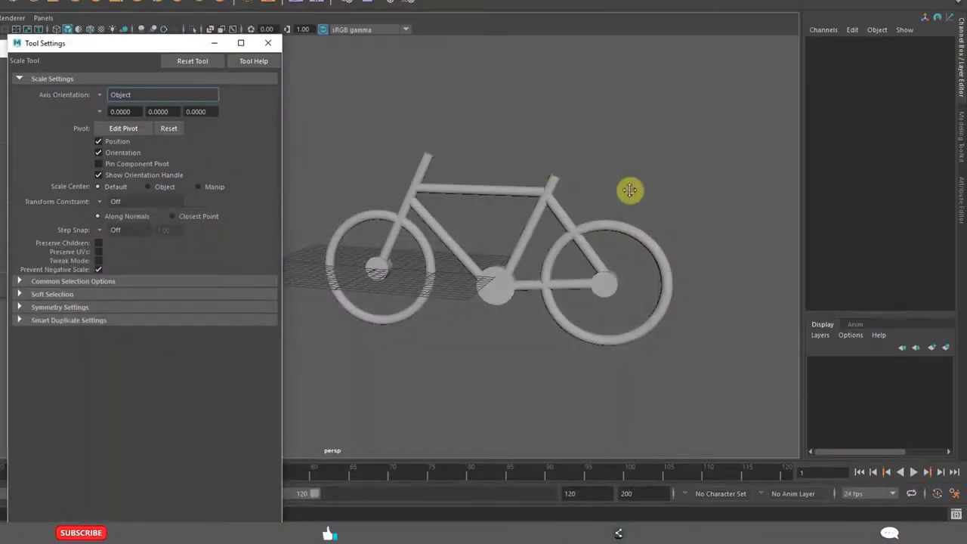
scroll(609, 229, "up", 2)
scroll(708, 217, "up", 2)
scroll(711, 215, "down", 2)
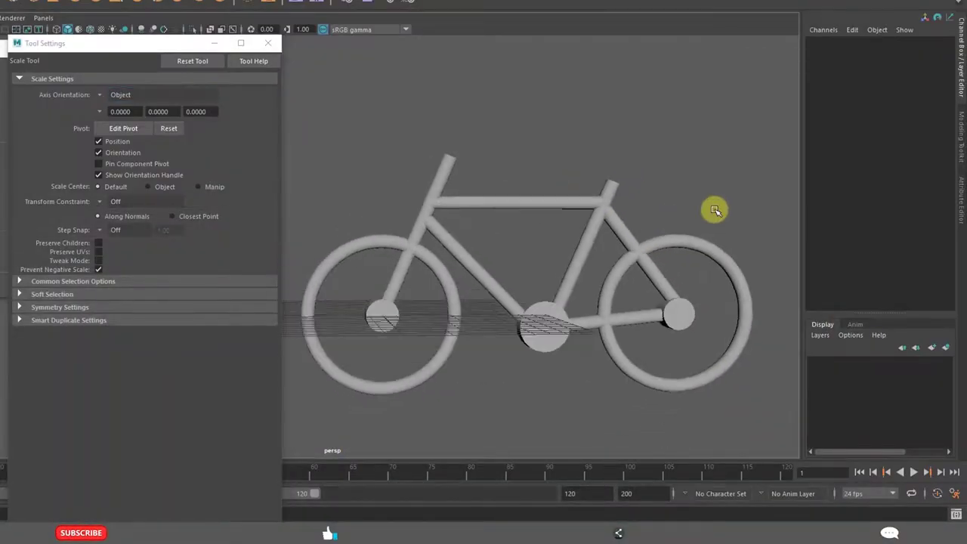
scroll(662, 209, "down", 1)
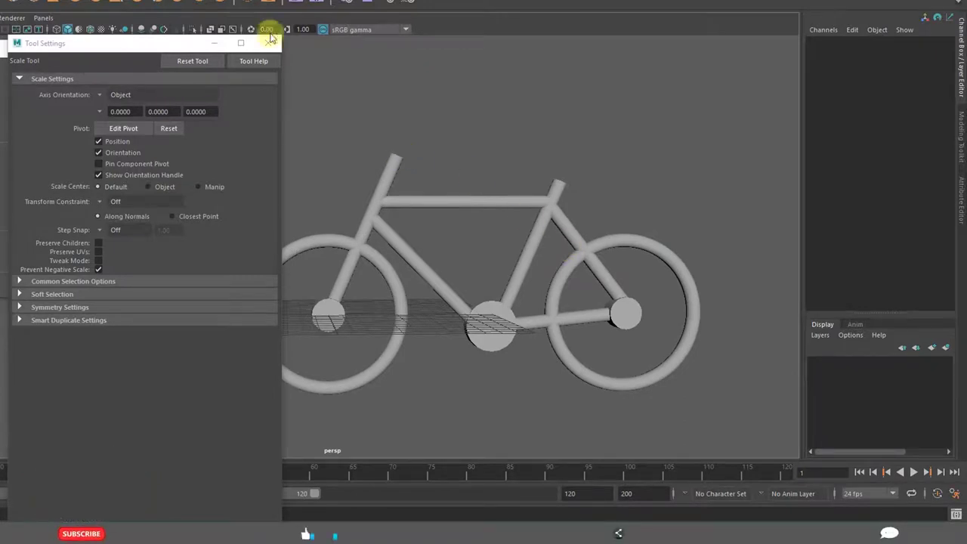
Close Tool Settings, add a polygon sphere and move it over the seat post.
left_click(270, 46)
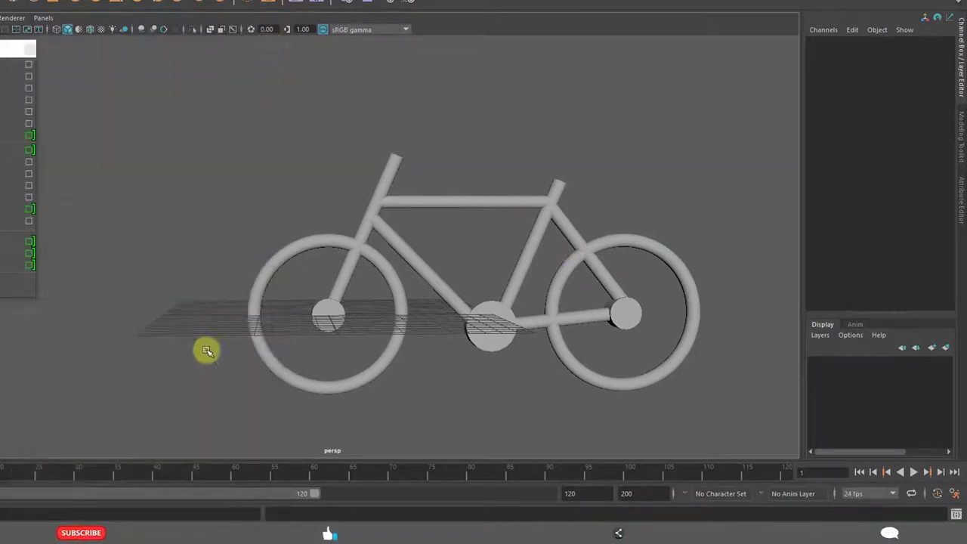
left_click_drag(156, 278, 192, 265, "alt")
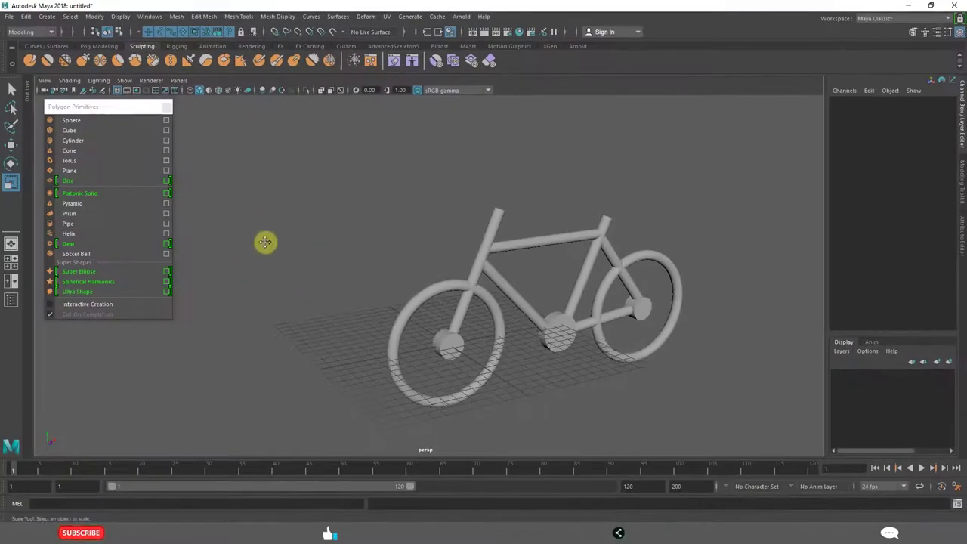
scroll(258, 240, "up", 5)
scroll(272, 204, "down", 3)
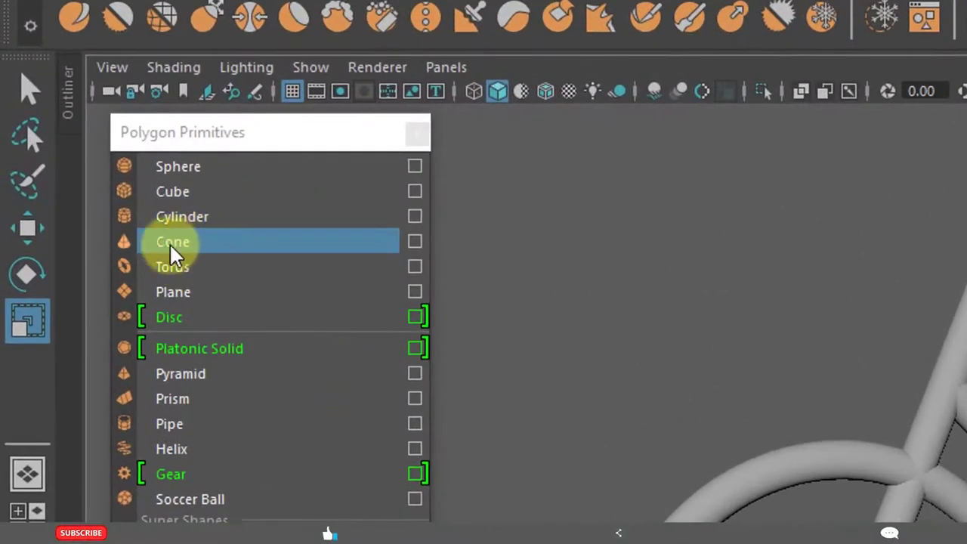
left_click(229, 220)
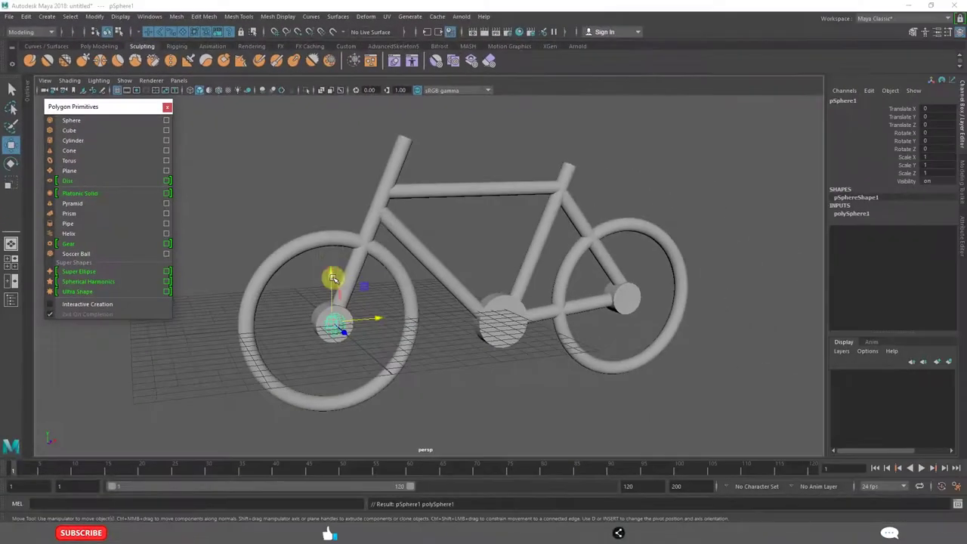
left_click_drag(330, 276, 341, 148)
left_click_drag(384, 225, 602, 171, "alt")
left_click_drag(660, 280, 534, 205, "alt")
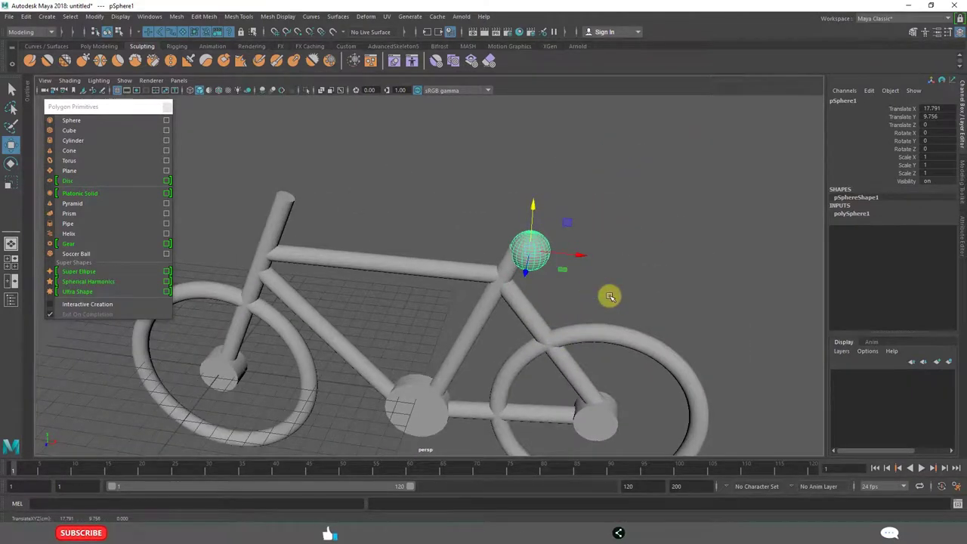
Scale the sphere flat and wide (about 3.1, 0.94, 2.1) into a seat.
key("r")
left_click_drag(530, 250, 567, 247)
left_click_drag(533, 205, 532, 223)
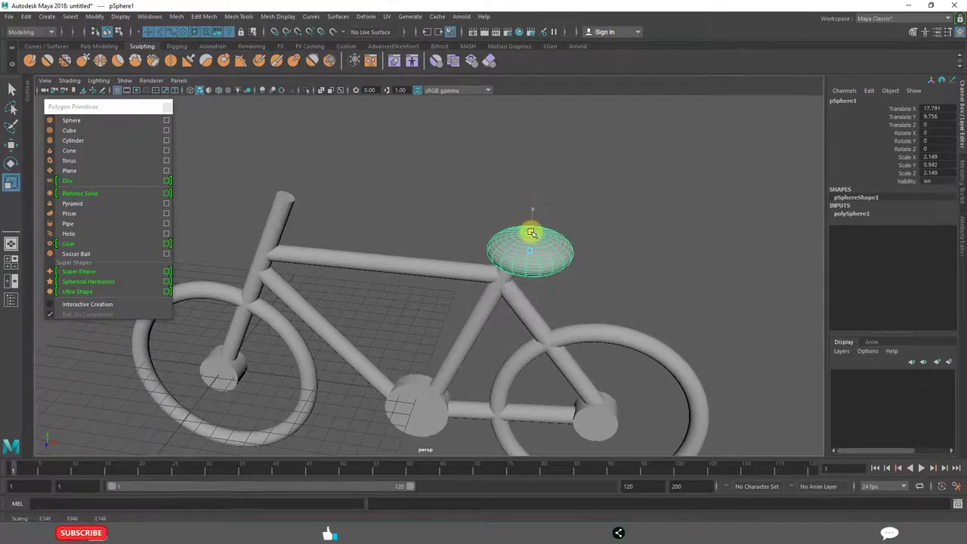
left_click_drag(580, 256, 594, 257)
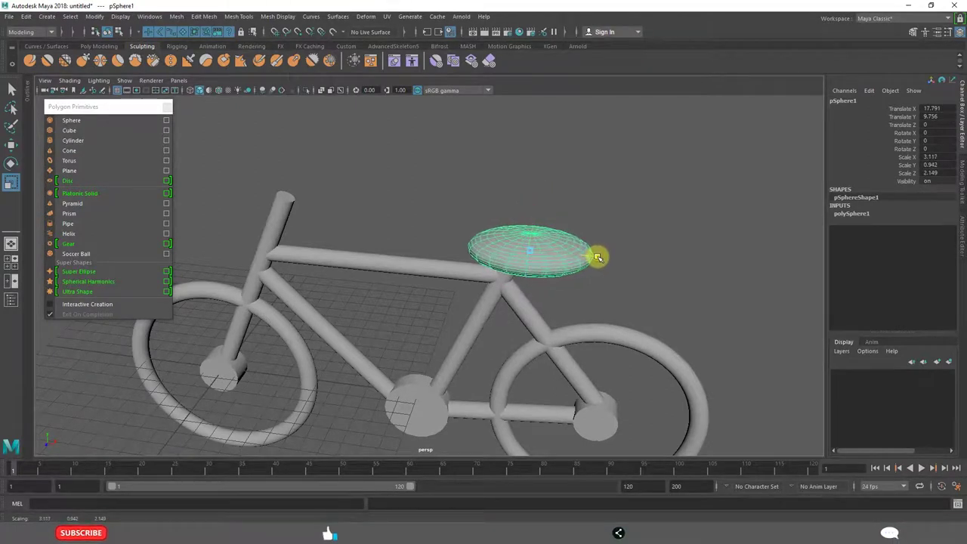
left_click(659, 291)
left_click_drag(492, 300, 604, 268, "alt")
Lift the seat slightly higher so it rests on top of the seat post.
left_click(568, 230)
key("w")
left_click_drag(523, 193, 521, 174)
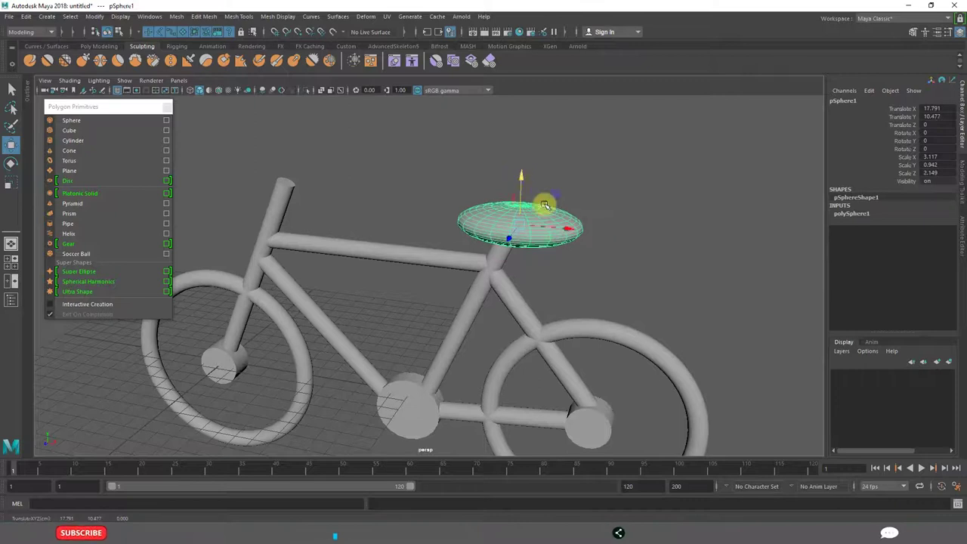
left_click(642, 282)
left_click_drag(641, 283, 563, 281, "alt")
right_click_drag(563, 281, 642, 351, "alt")
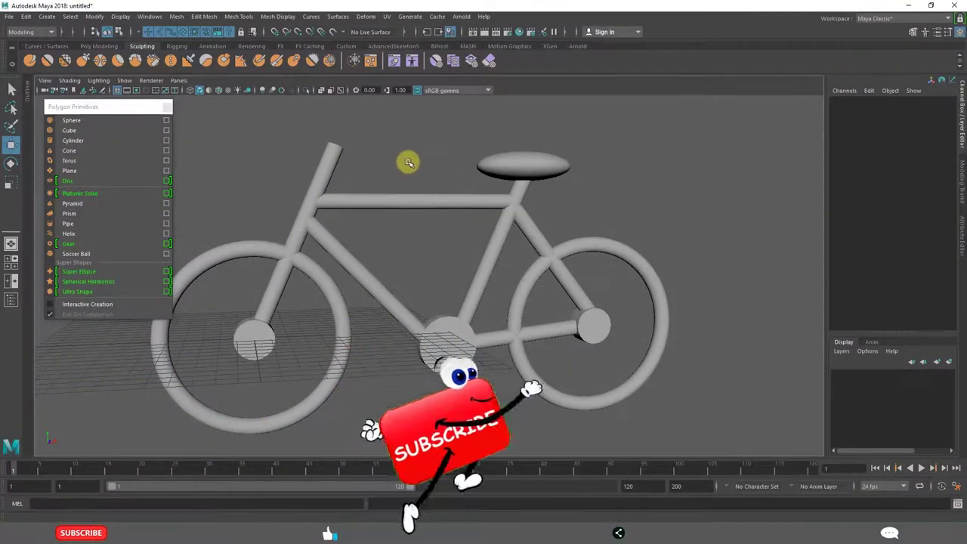
left_click_drag(408, 162, 406, 270, "alt")
Duplicate the front fork tube, raise the copy and set its Rotate X to 90.
left_click(376, 310)
left_click_drag(376, 310, 442, 342, "alt")
key("ctrl+d")
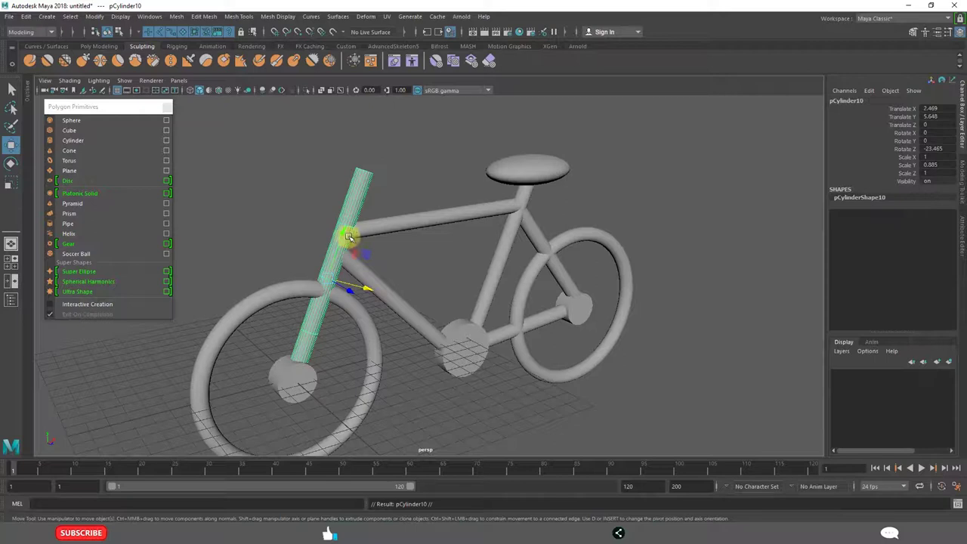
left_click_drag(344, 233, 379, 161)
left_click_drag(426, 228, 529, 324, "alt")
key("e")
left_click_drag(415, 280, 424, 337)
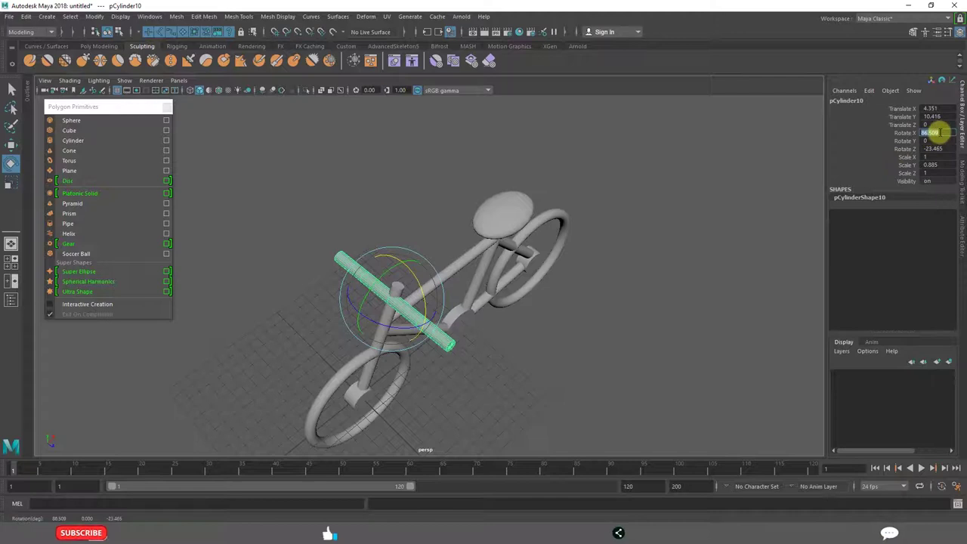
left_click(935, 133)
type("90")
key("Return")
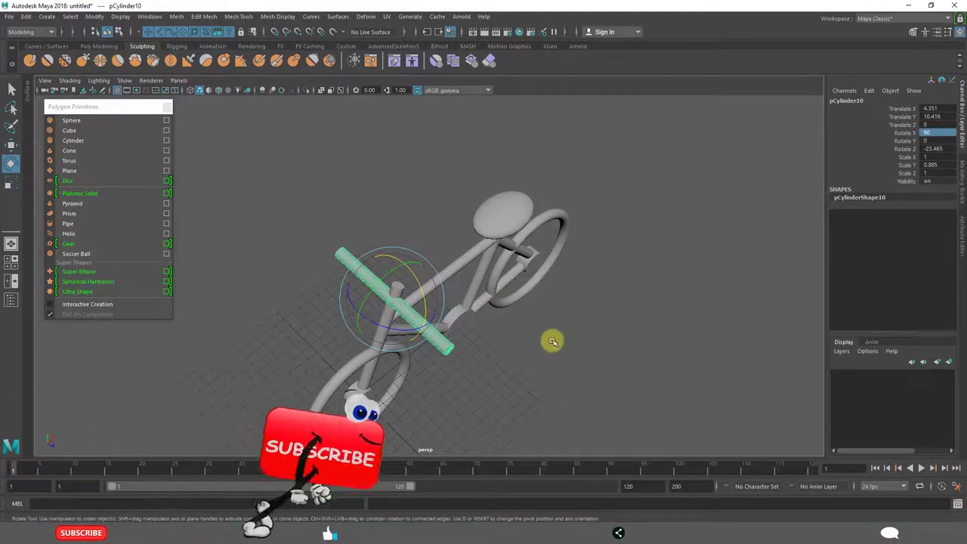
Position the crosswise handlebar on top of the fork at Translate Y 10.324.
left_click_drag(546, 341, 432, 294, "alt")
scroll(438, 294, "up", 5)
key("w")
middle_click_drag(394, 229, 399, 230)
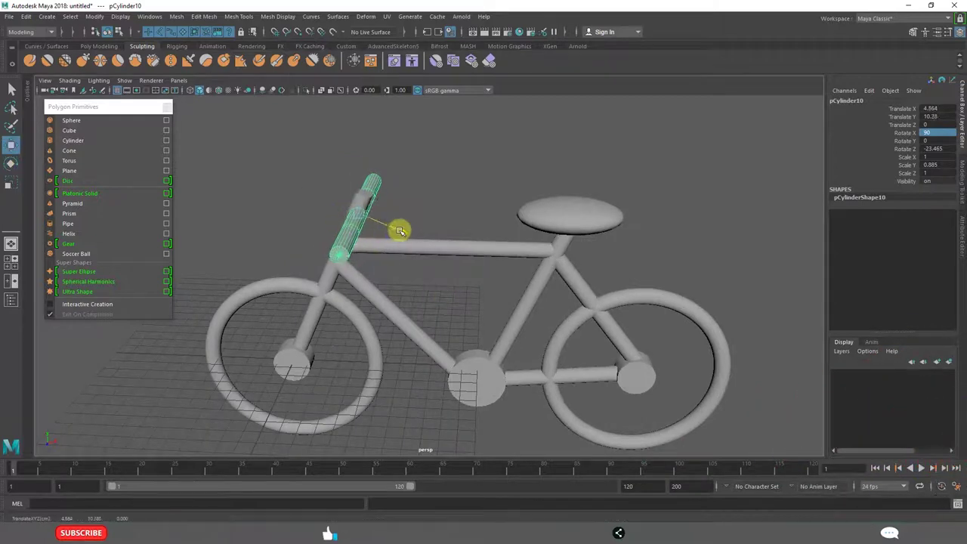
left_click_drag(424, 284, 494, 248, "alt")
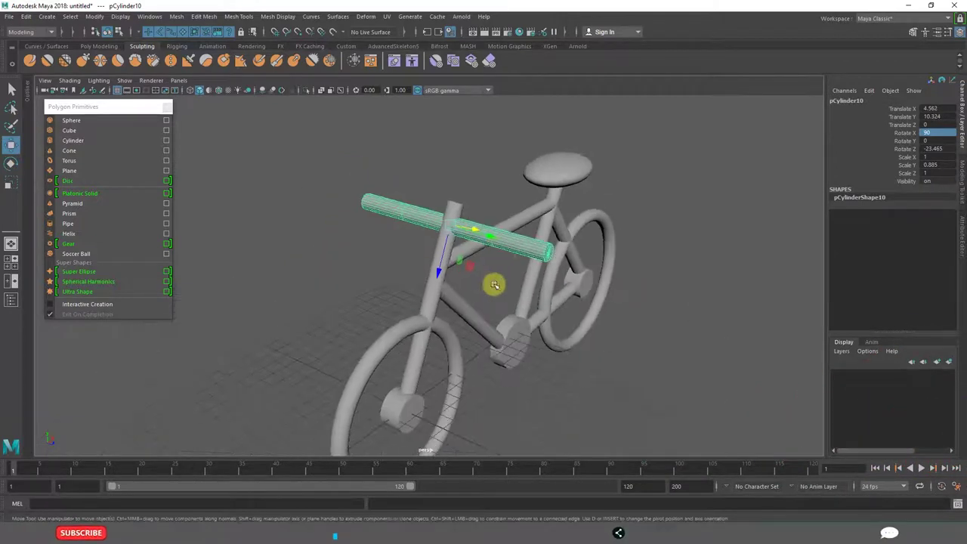
key("e")
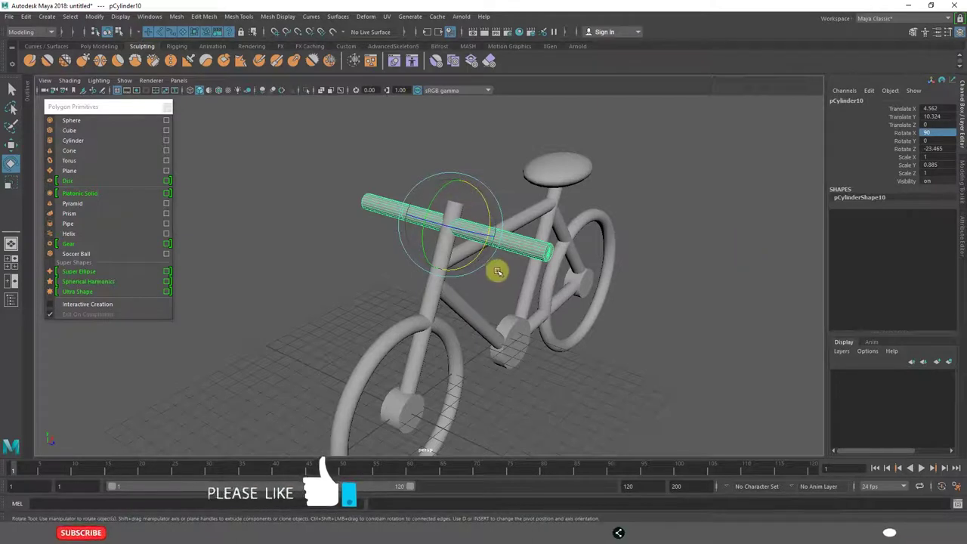
key("w")
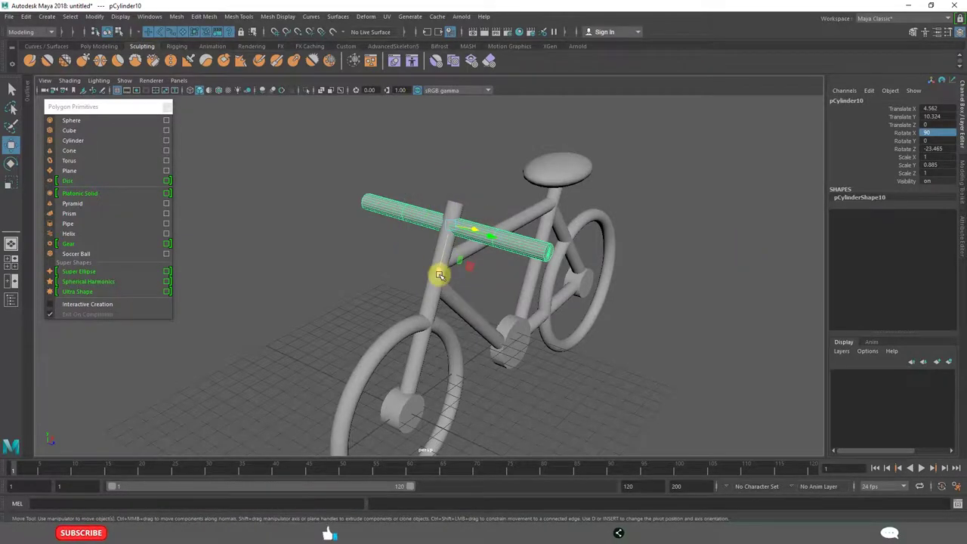
left_click_drag(440, 276, 440, 259)
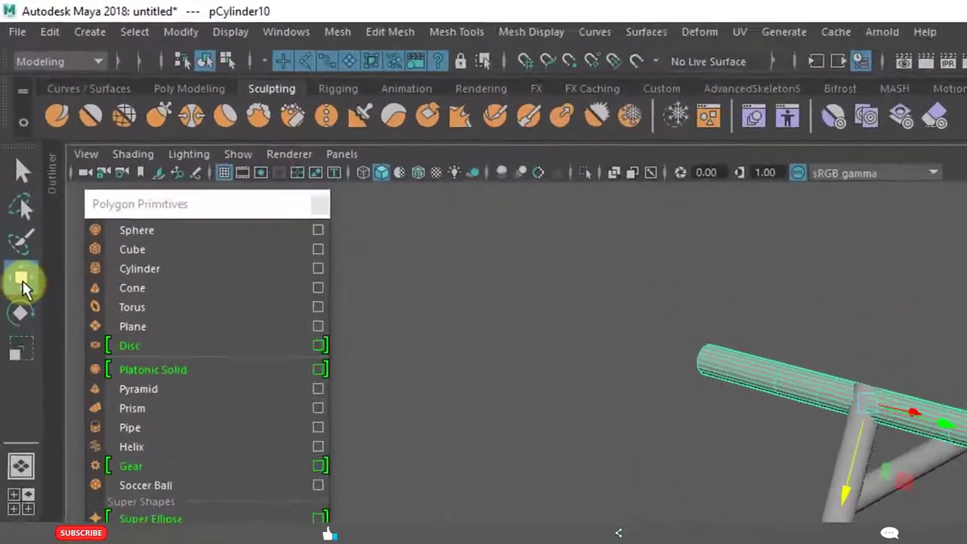
Switch Move axis orientation to World and back to Object, then shorten the handlebar to Scale Y 0.885.
double_click(23, 302)
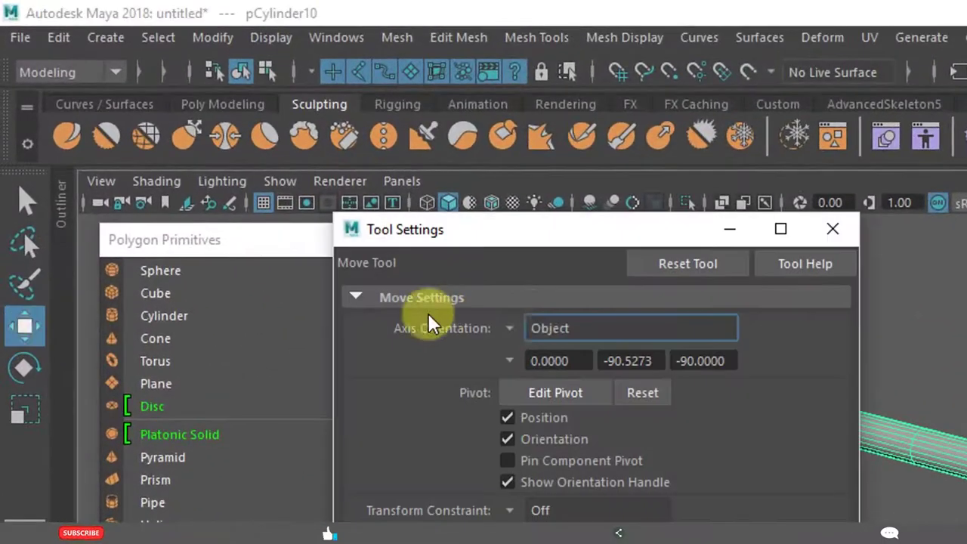
left_click(514, 327)
left_click(553, 355)
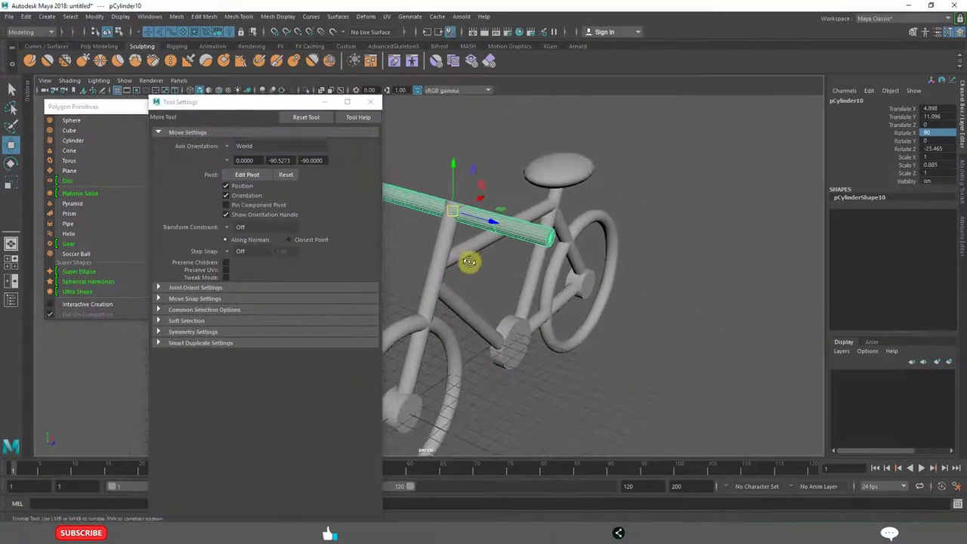
left_click_drag(450, 262, 584, 257, "alt")
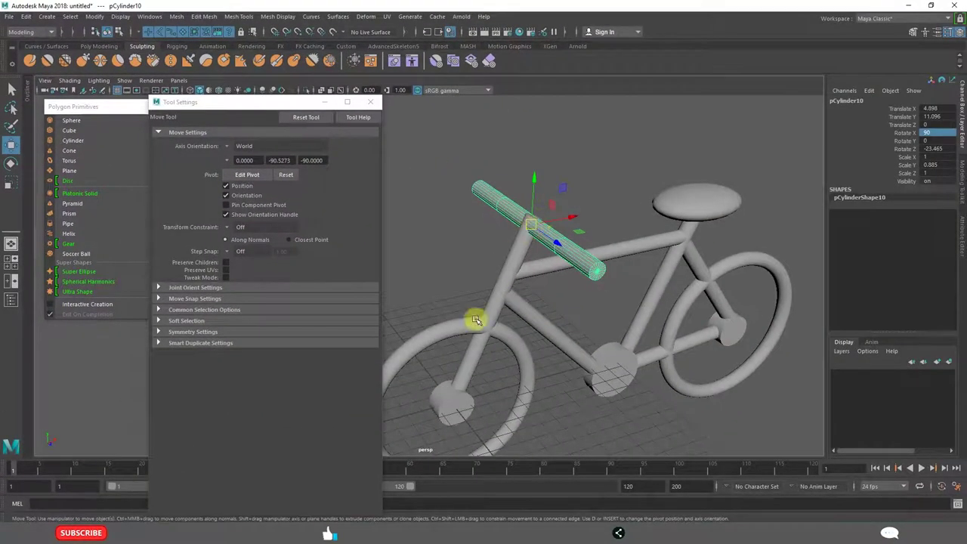
left_click(232, 147)
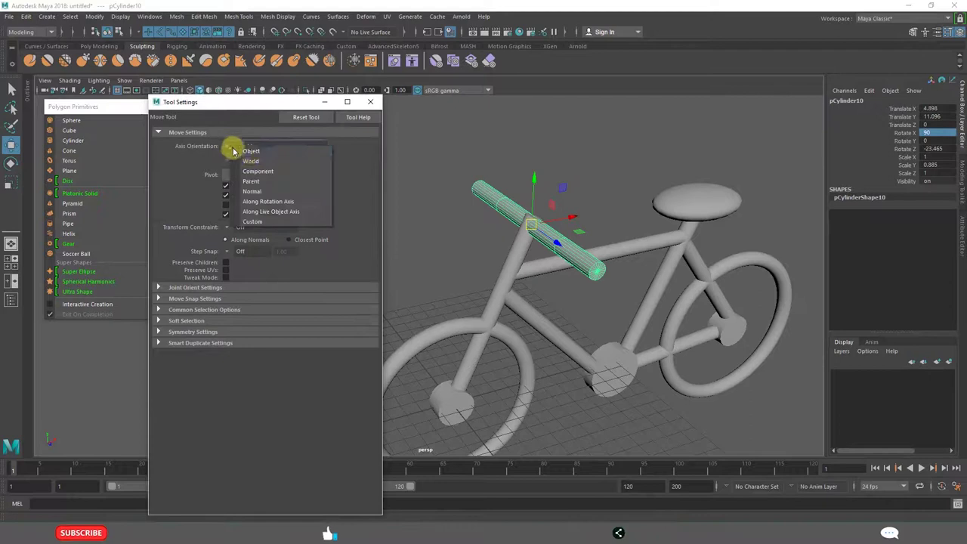
left_click(254, 152)
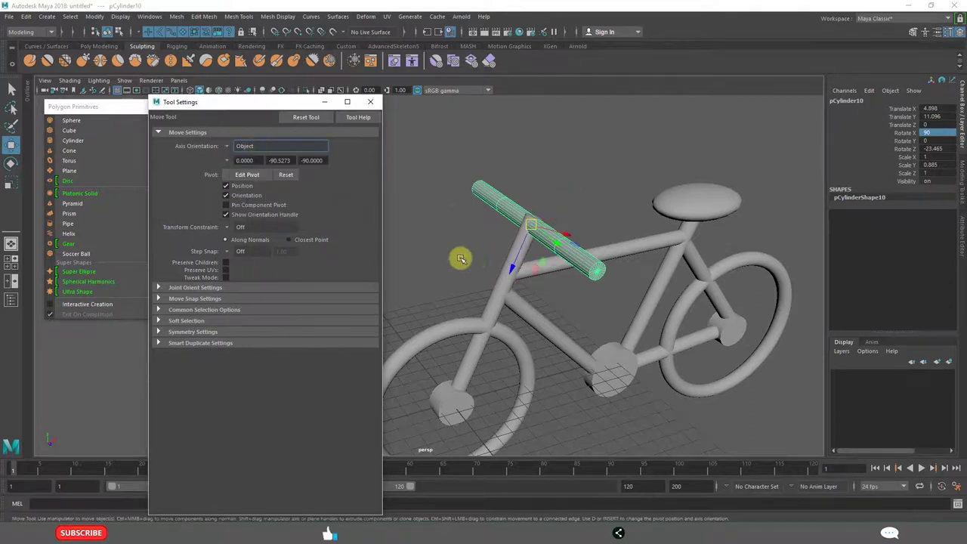
left_click_drag(460, 259, 609, 309, "alt")
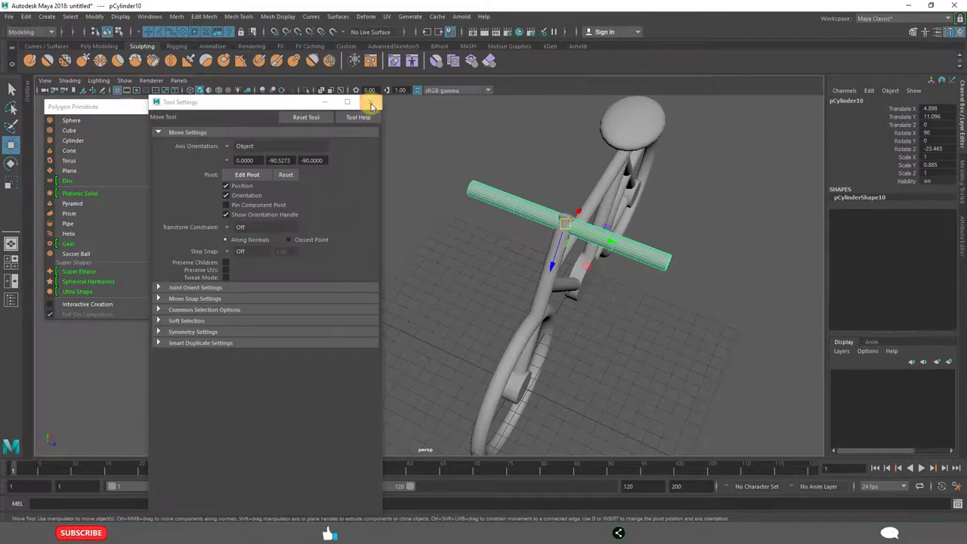
left_click(371, 103)
key("r")
left_click_drag(604, 244, 609, 241)
Orbit to a side view and select the handlebar cylinder pCylinder10 with the Move tool.
left_click(658, 343)
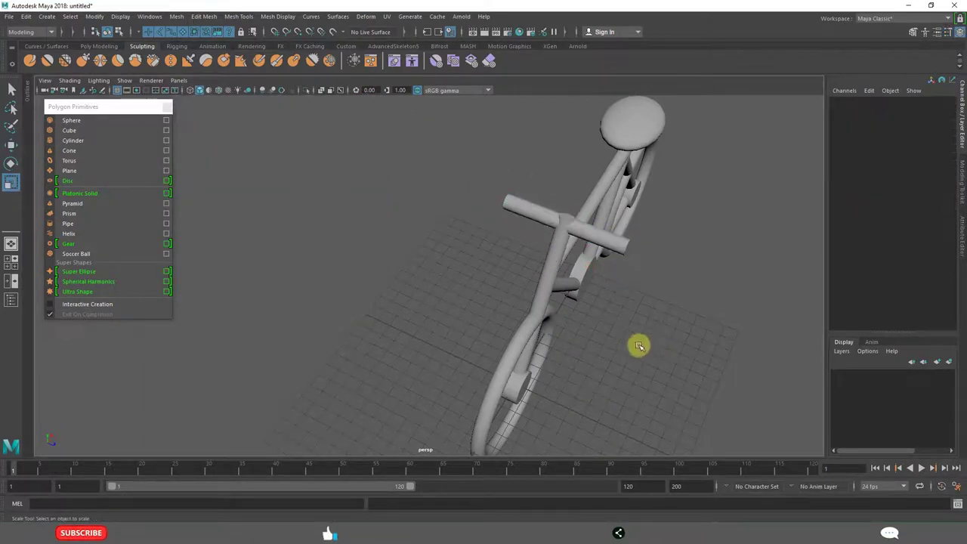
left_click_drag(637, 345, 499, 310, "alt")
left_click(415, 207)
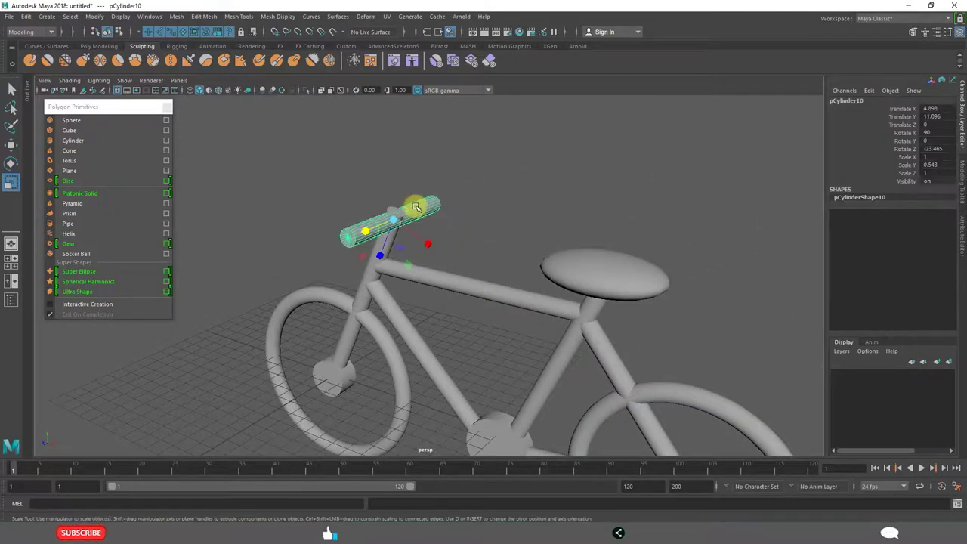
key("w")
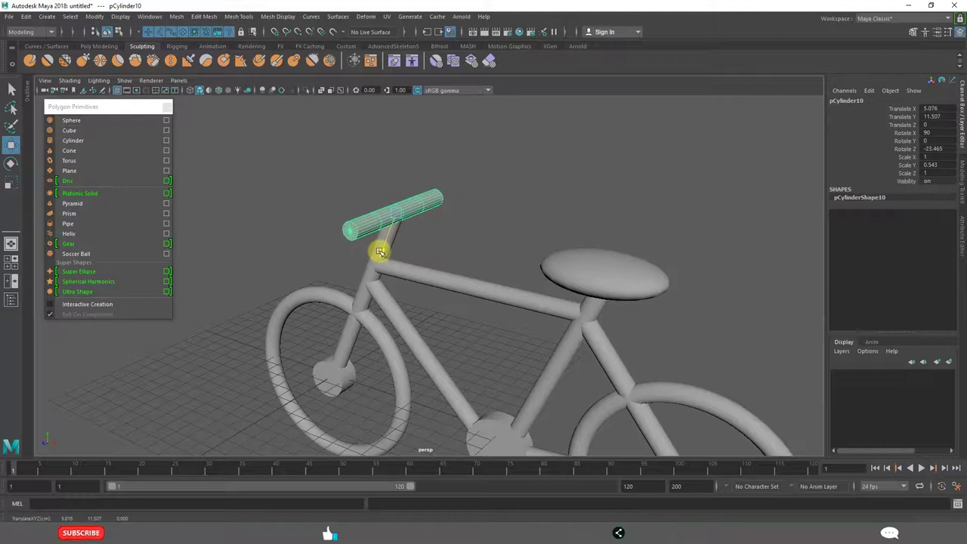
Reselect the handlebar cylinder from a lower angle and zoom in close on it.
left_click(516, 218)
left_click_drag(516, 218, 509, 199, "alt")
right_click_drag(509, 199, 532, 239, "alt")
left_click_drag(536, 189, 368, 276, "alt")
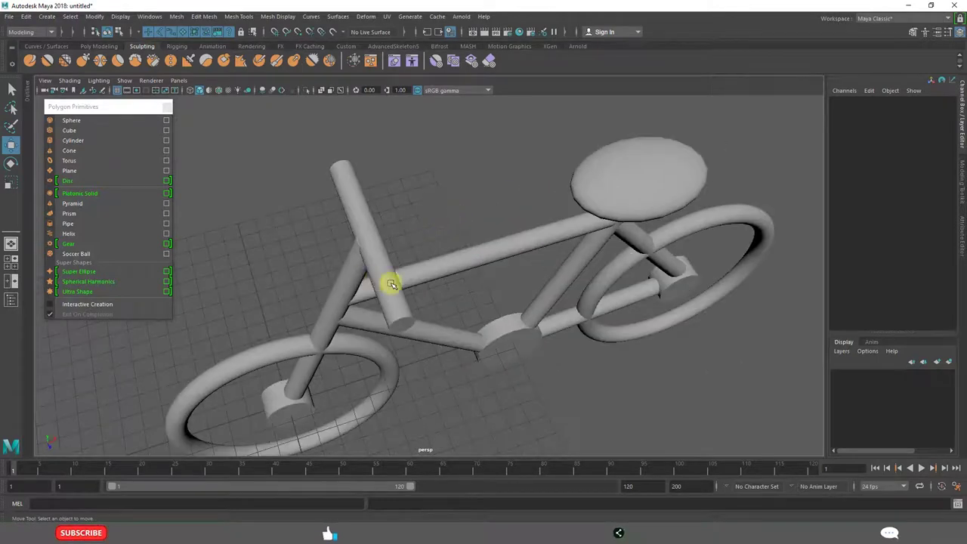
left_click(382, 281)
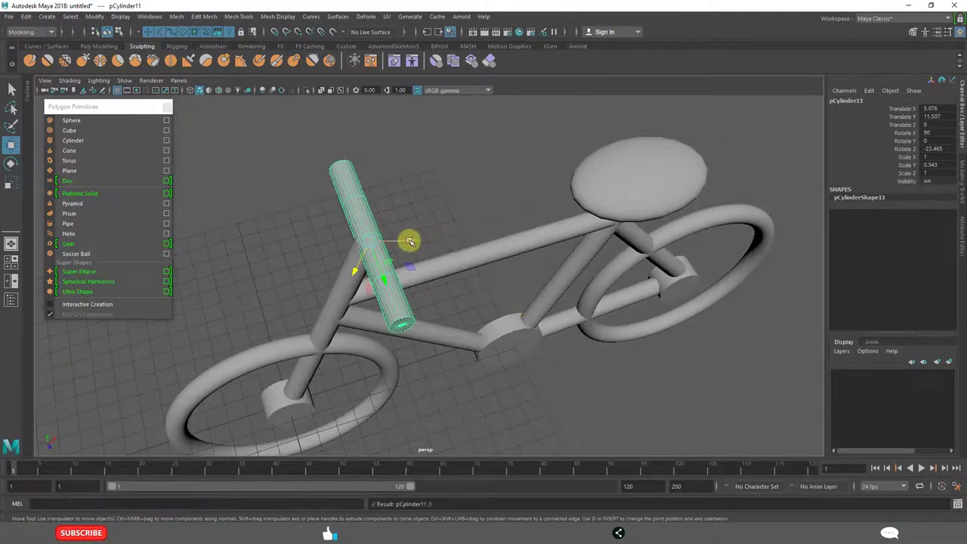
left_click_drag(431, 254, 416, 190, "alt")
right_click_drag(416, 190, 492, 263, "alt")
mouse_move(491, 264)
left_mouse_down("alt")
mouse_move(478, 250)
mouse_move(453, 255)
left_mouse_up("alt")
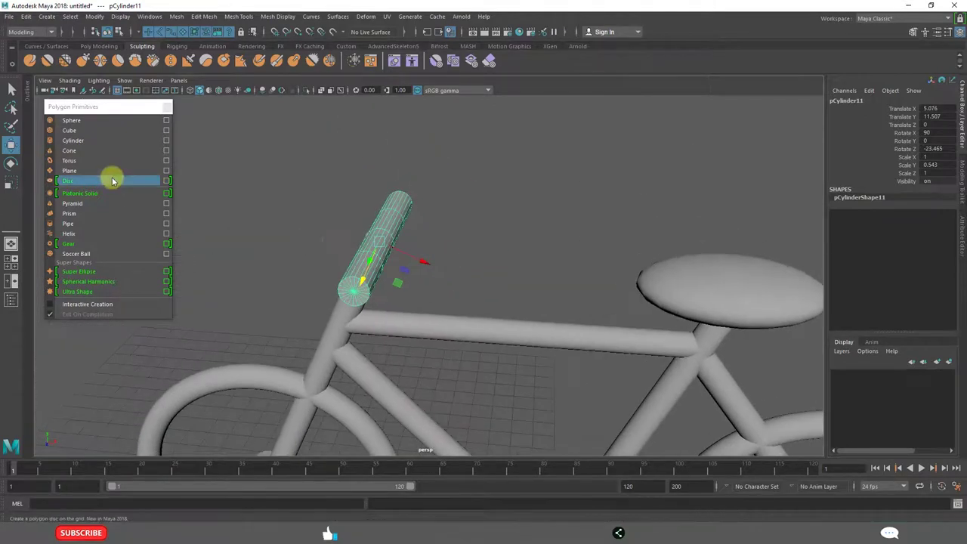
Set the Move tool's Axis Orientation to World, undoing an accidental cylinder duplicate.
double_click(12, 149)
left_click(229, 147)
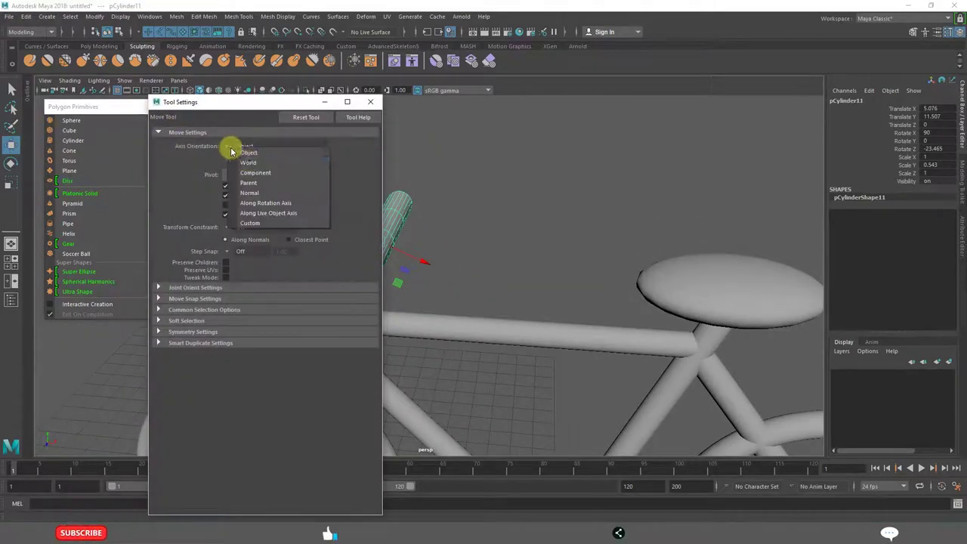
left_click(272, 106)
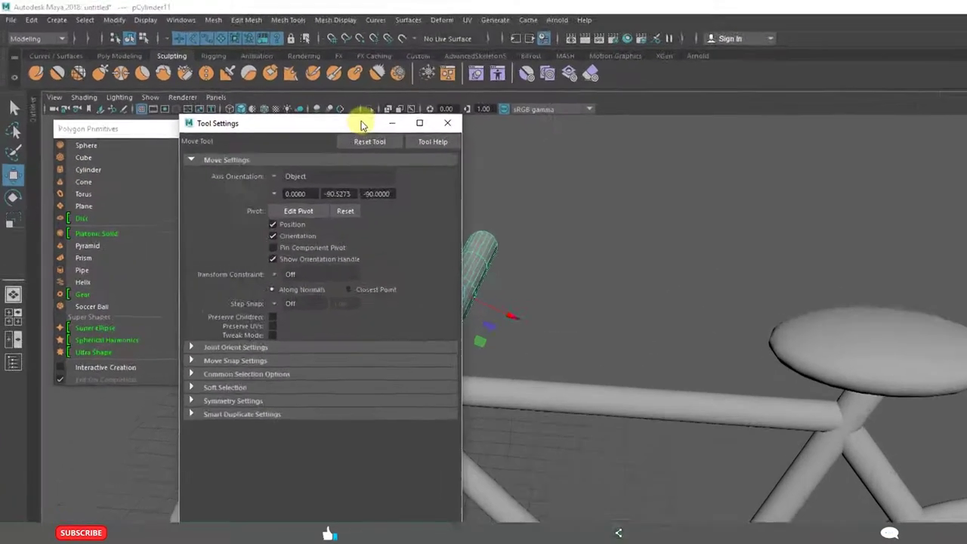
left_click_drag(290, 103, 200, 101)
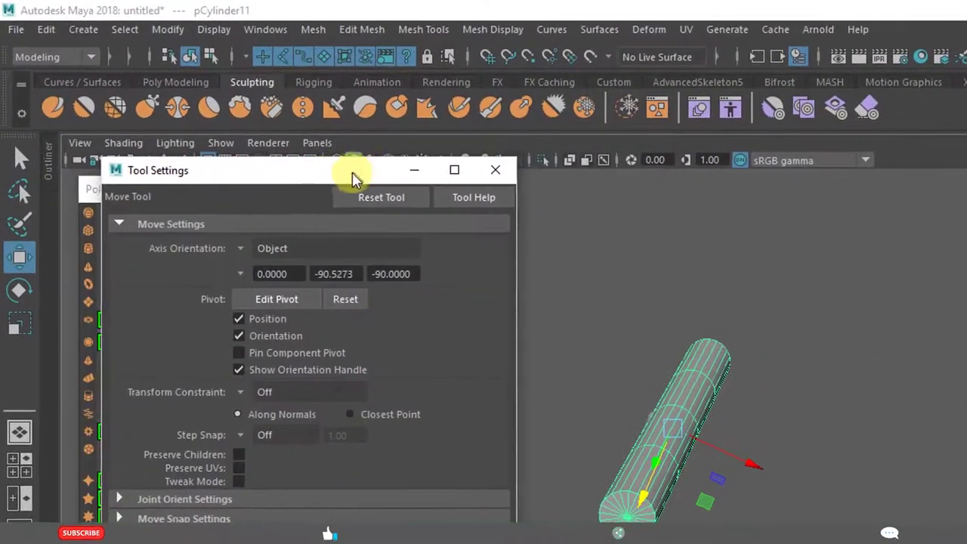
left_click_drag(352, 178, 349, 181)
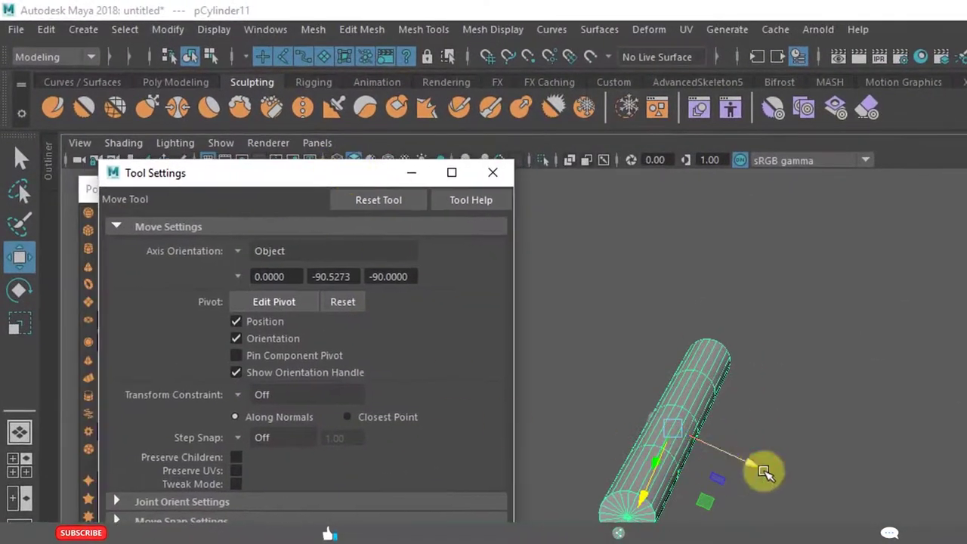
left_click_drag(756, 464, 872, 514, "shift")
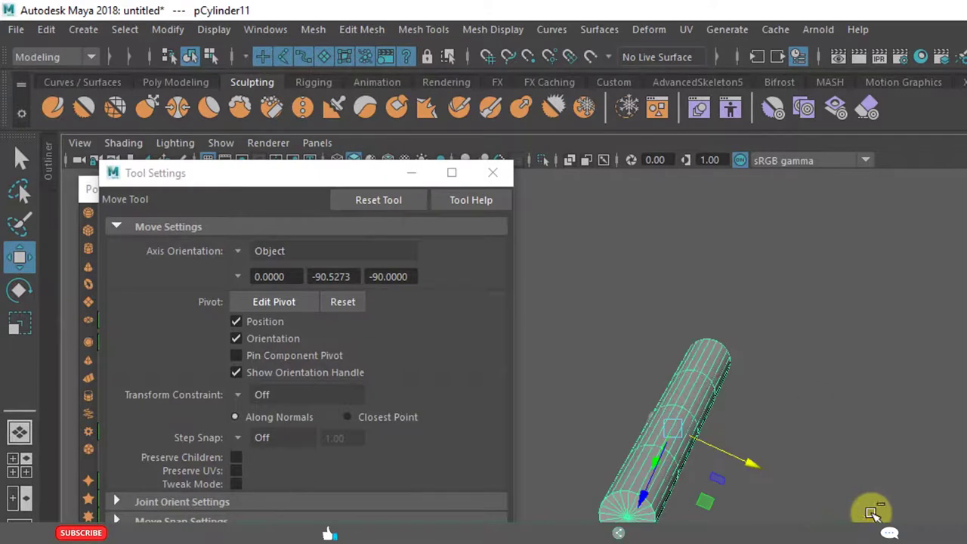
key("ctrl+z")
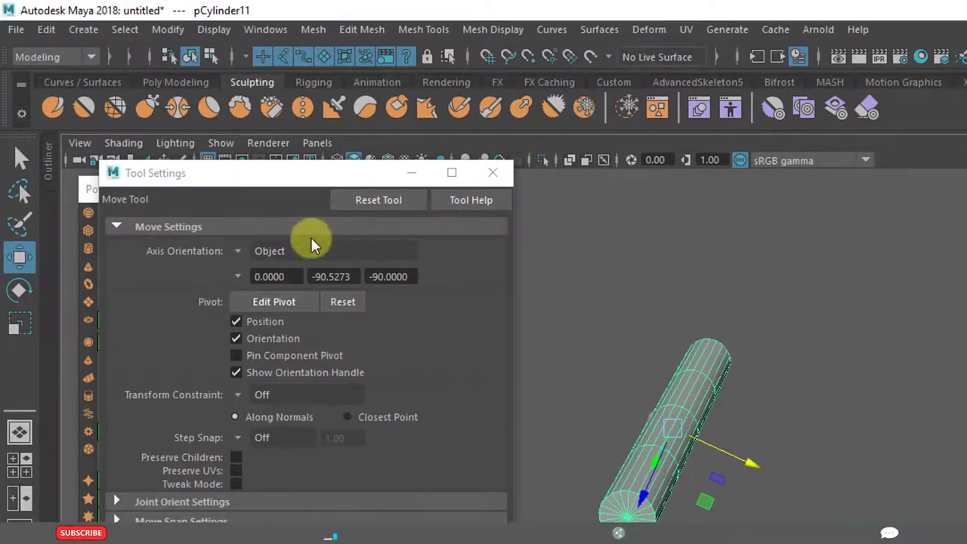
left_click(242, 253)
left_click(346, 277)
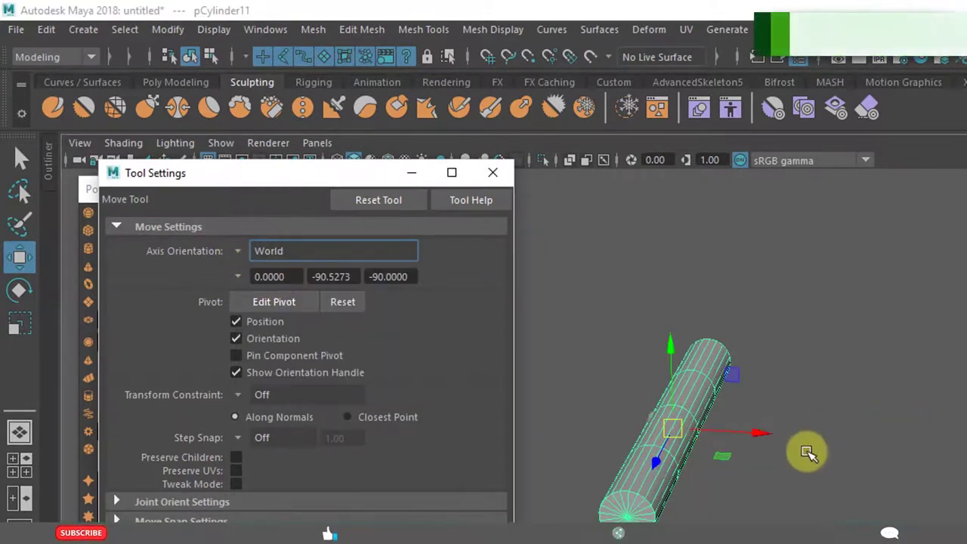
left_click(932, 144)
Rotate the copy horizontal on World axes to X 47.308, Y 90, Z -47.606.
key("e")
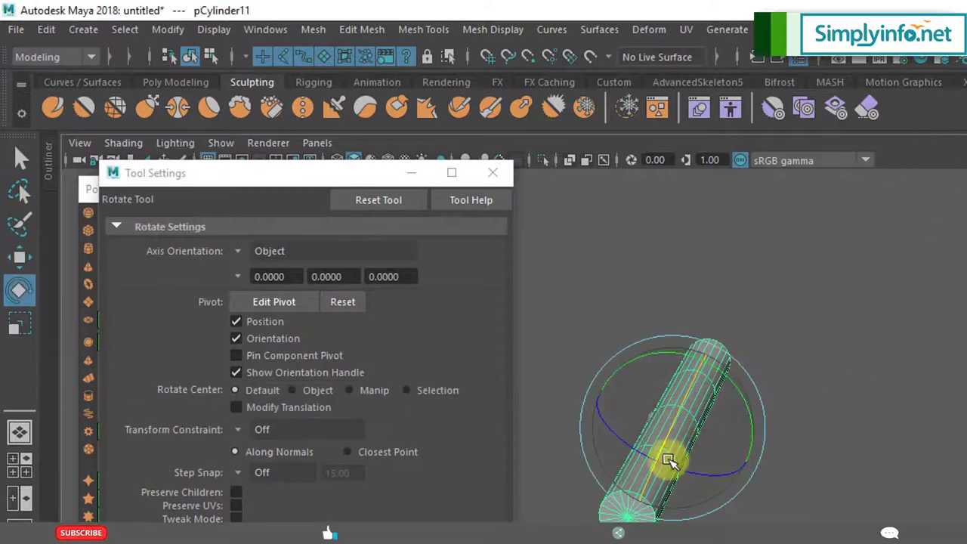
left_click(242, 253)
left_click(277, 275)
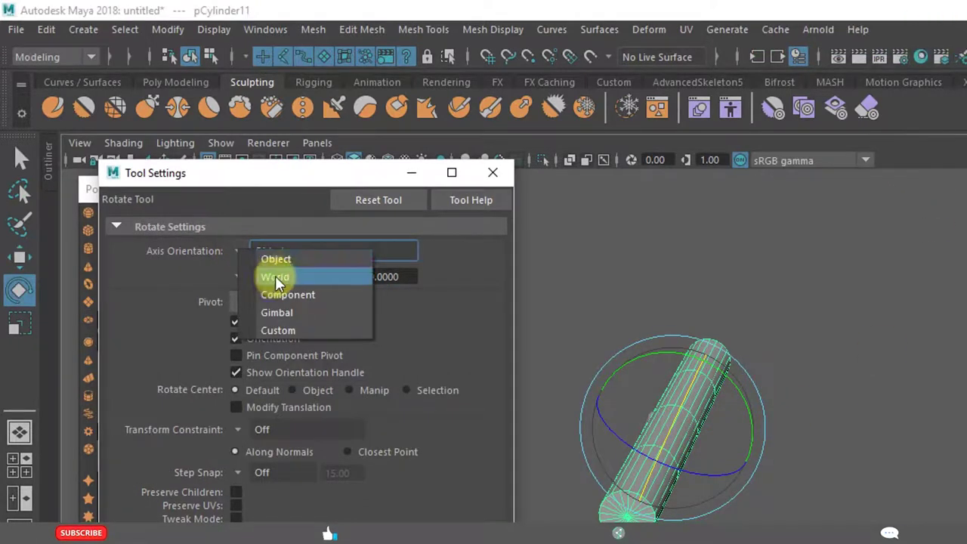
left_click_drag(692, 469, 748, 453)
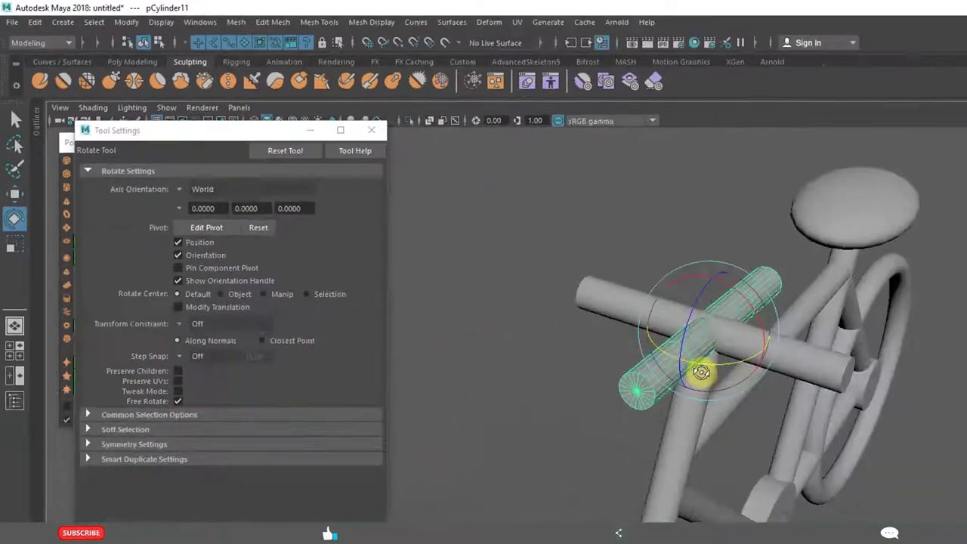
left_click_drag(939, 471, 946, 517, "alt")
left_click_drag(533, 291, 563, 314, "alt")
Slide the copied cylinder sideways to Translate Z 3.898.
key("w")
left_click_drag(525, 255, 683, 308)
left_click_drag(653, 372, 585, 350, "alt")
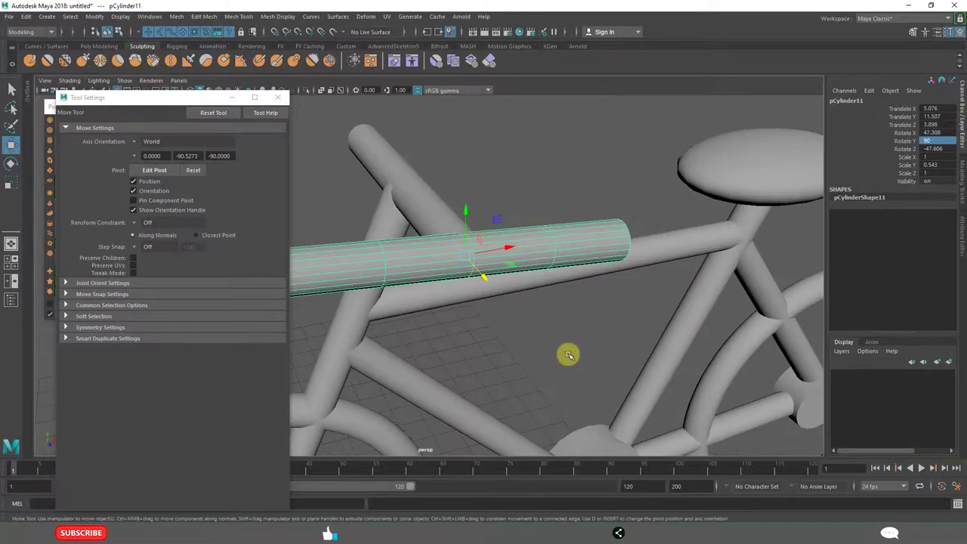
Scale the copied cylinder down to grip length.
key("r")
left_click_drag(507, 253, 541, 258)
key("w")
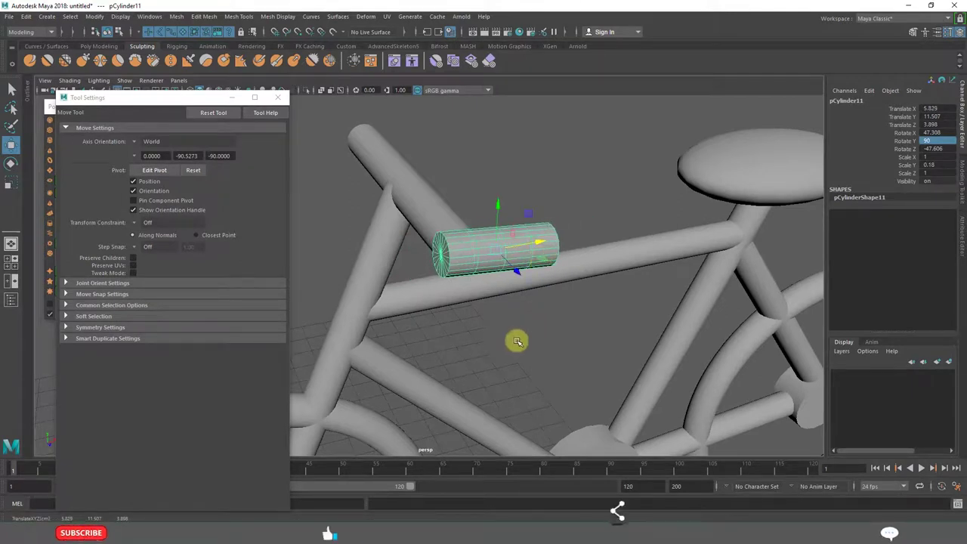
left_click(517, 341)
left_click_drag(494, 332, 669, 262, "alt")
right_click_drag(670, 262, 596, 332, "alt")
left_click_drag(596, 333, 520, 313, "alt")
Switch Move axes to Object and slide the grip onto one handlebar end.
left_click(481, 270)
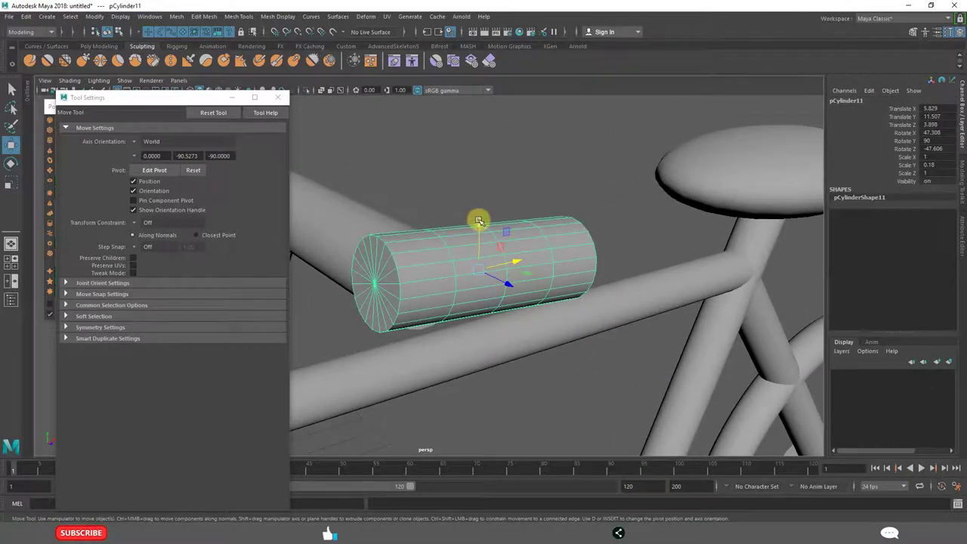
left_click_drag(480, 221, 482, 224)
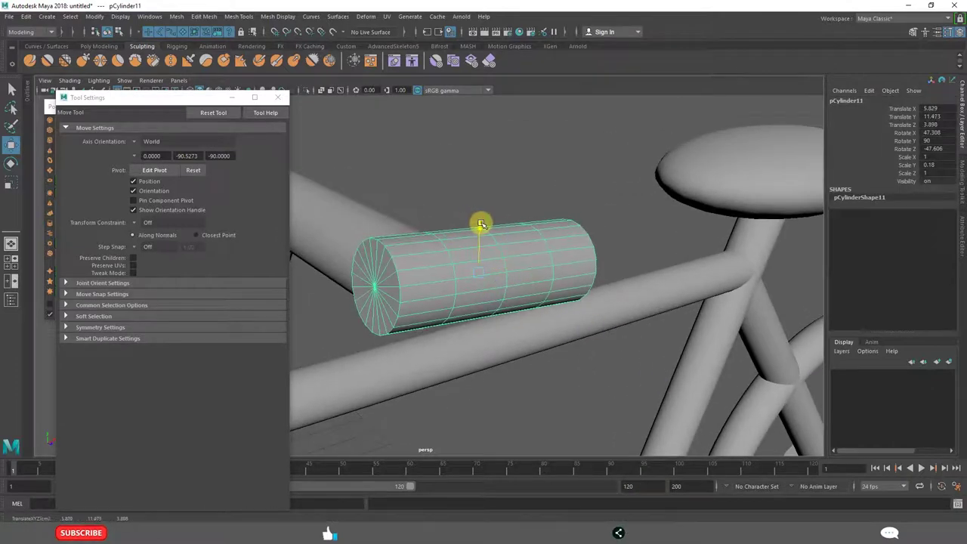
left_click(137, 144)
left_click(162, 143)
left_click_drag(520, 345, 483, 325, "alt")
left_click_drag(454, 259, 468, 286)
left_click_drag(590, 250, 574, 225, "alt")
left_click_drag(560, 288, 554, 290)
left_click(616, 330)
left_click_drag(600, 339, 594, 280, "alt")
left_click(594, 280)
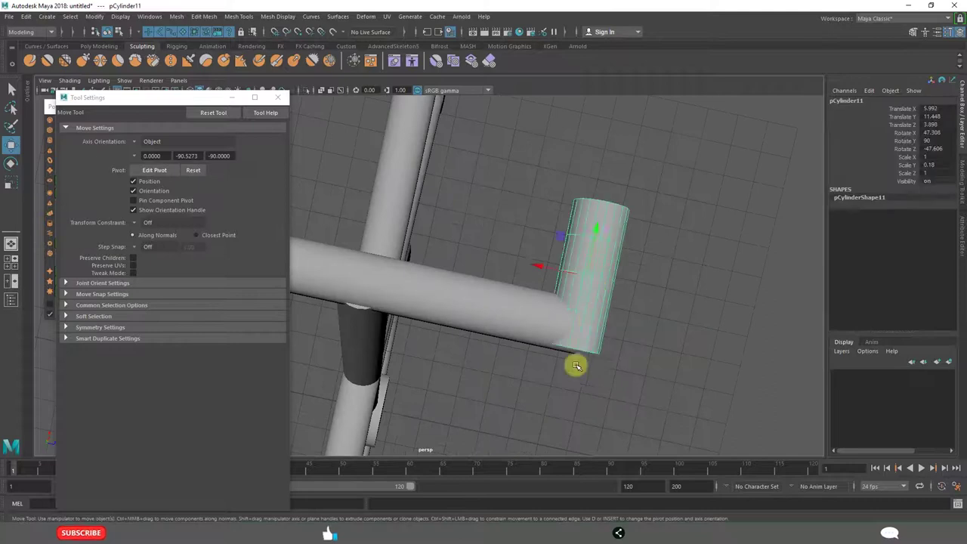
left_click_drag(597, 229, 595, 229)
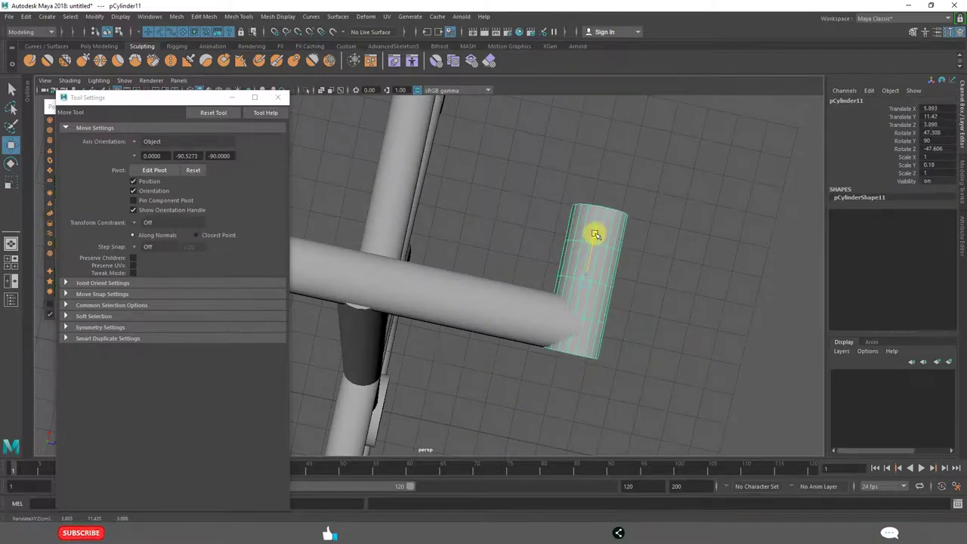
Move the second grip, pCylinder12, to the opposite handlebar end at Translate Z -3.85.
left_click(639, 335)
left_click_drag(640, 335, 544, 250, "alt")
left_click(542, 249)
left_click_drag(576, 323, 615, 310, "alt")
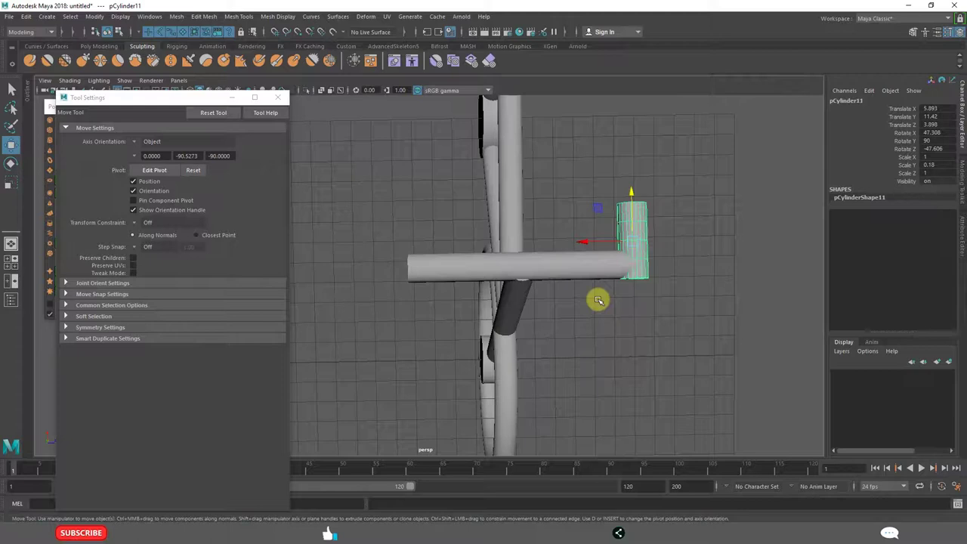
left_click_drag(588, 242, 362, 234)
left_click(389, 358)
left_click_drag(587, 340, 451, 333, "alt")
Close Tool Settings and orbit, pan and zoom to frame the finished bicycle.
scroll(451, 332, "down", 5)
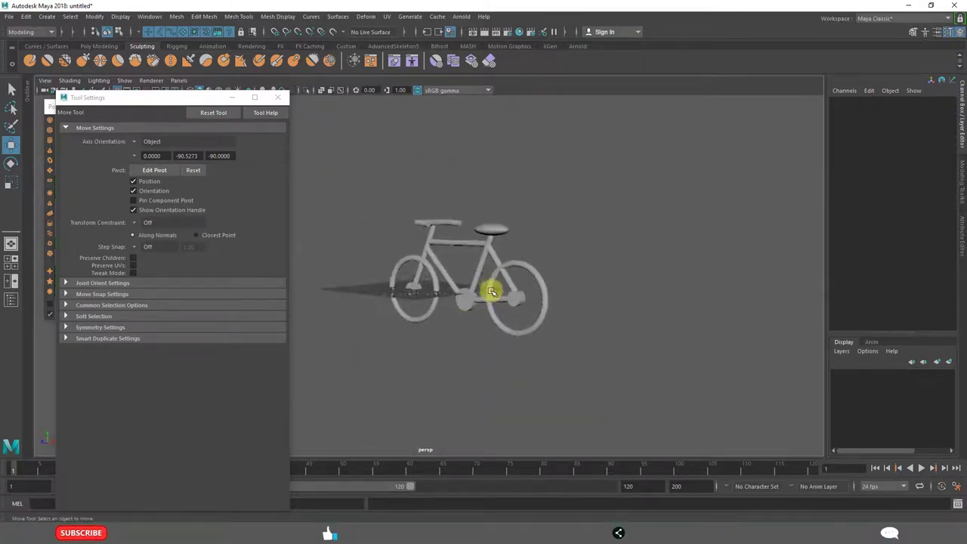
scroll(503, 309, "up", 4)
left_click_drag(578, 348, 527, 395, "alt")
left_click(278, 96)
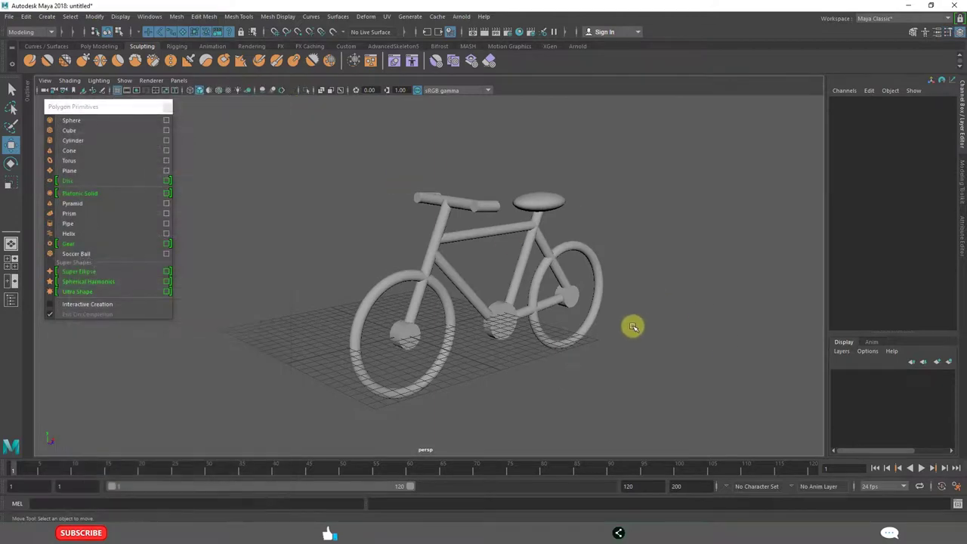
scroll(634, 306, "up", 2)
left_click_drag(637, 298, 540, 350, "alt")
middle_click_drag(540, 350, 485, 373, "alt")
left_click_drag(437, 223, 451, 165, "alt")
left_click_drag(640, 325, 583, 292, "alt")
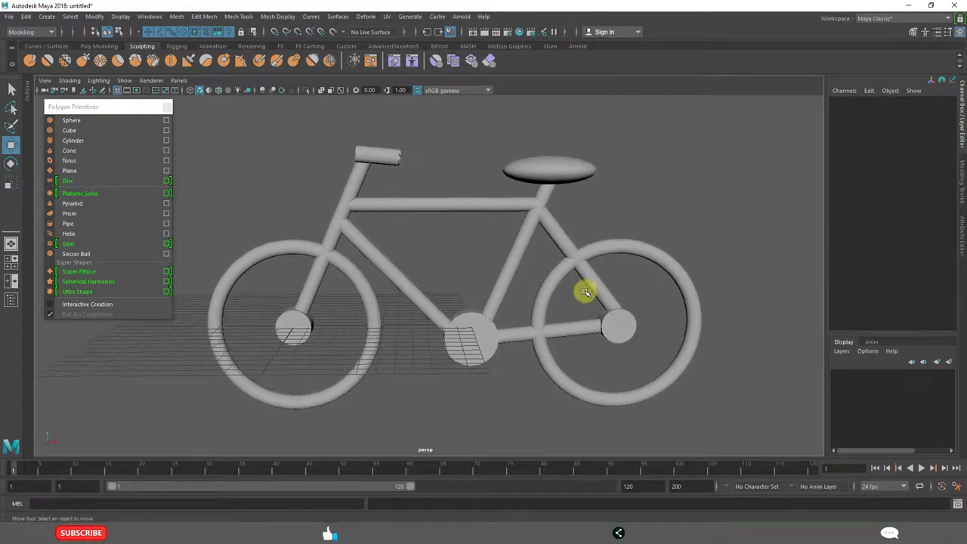
scroll(531, 294, "up", 2)
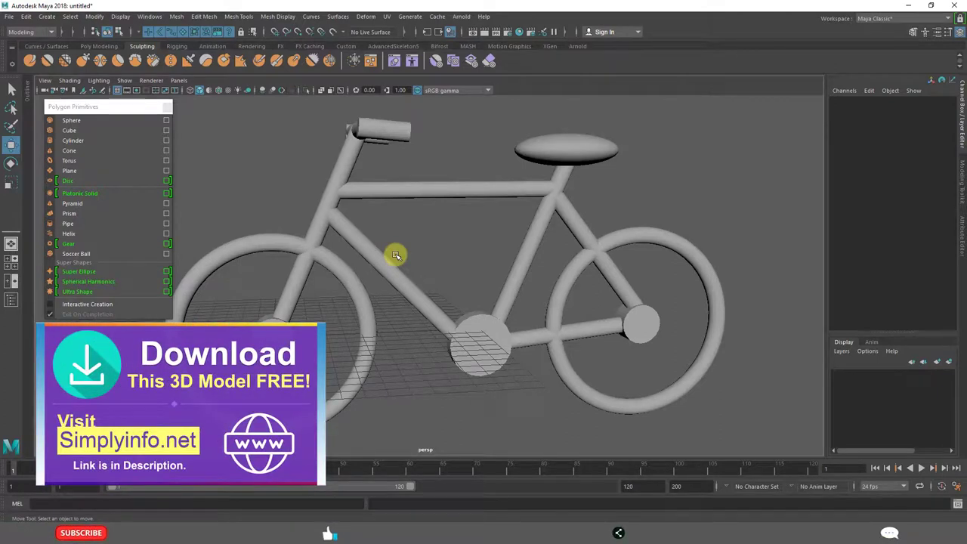
left_click_drag(408, 252, 449, 262, "alt")
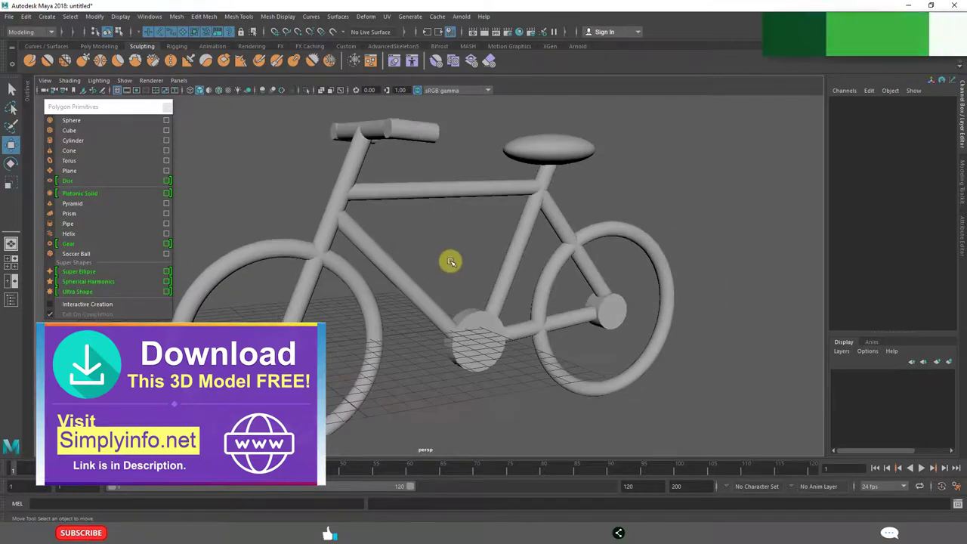